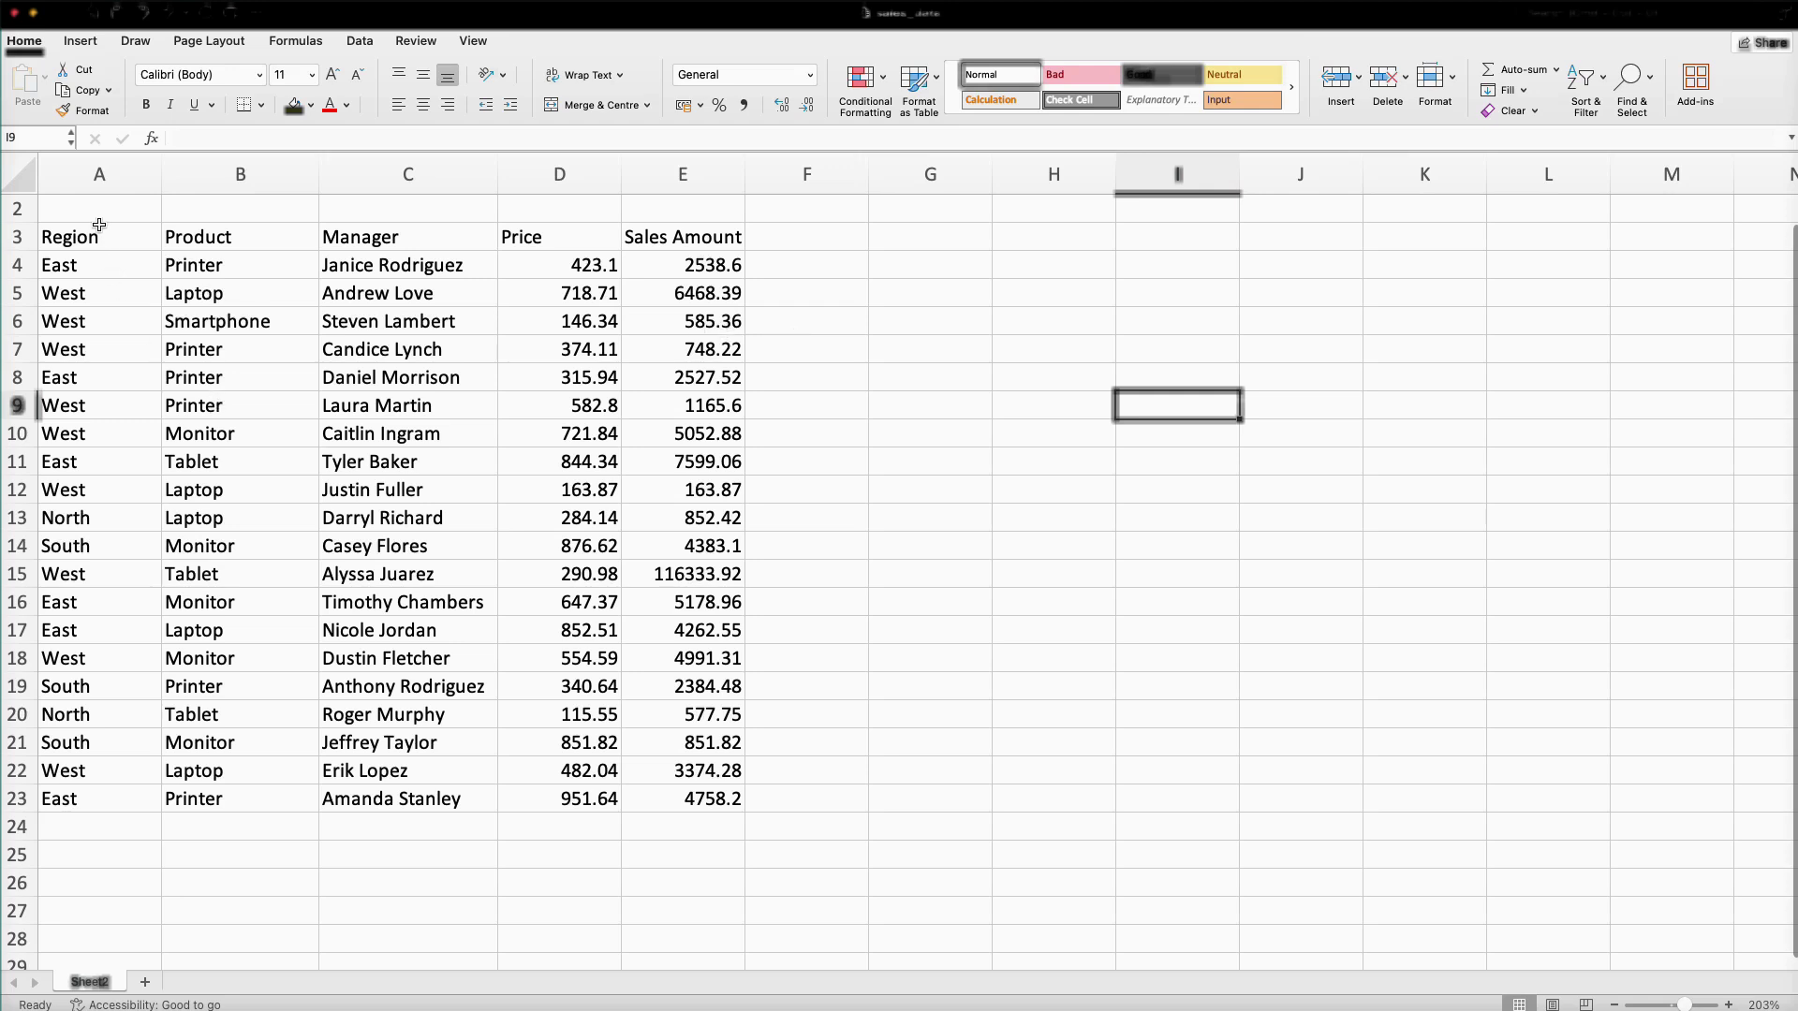
# Convert the sales data in A3:E23 into a table with headers and the orange banded style
pyautogui.click(323, 316)
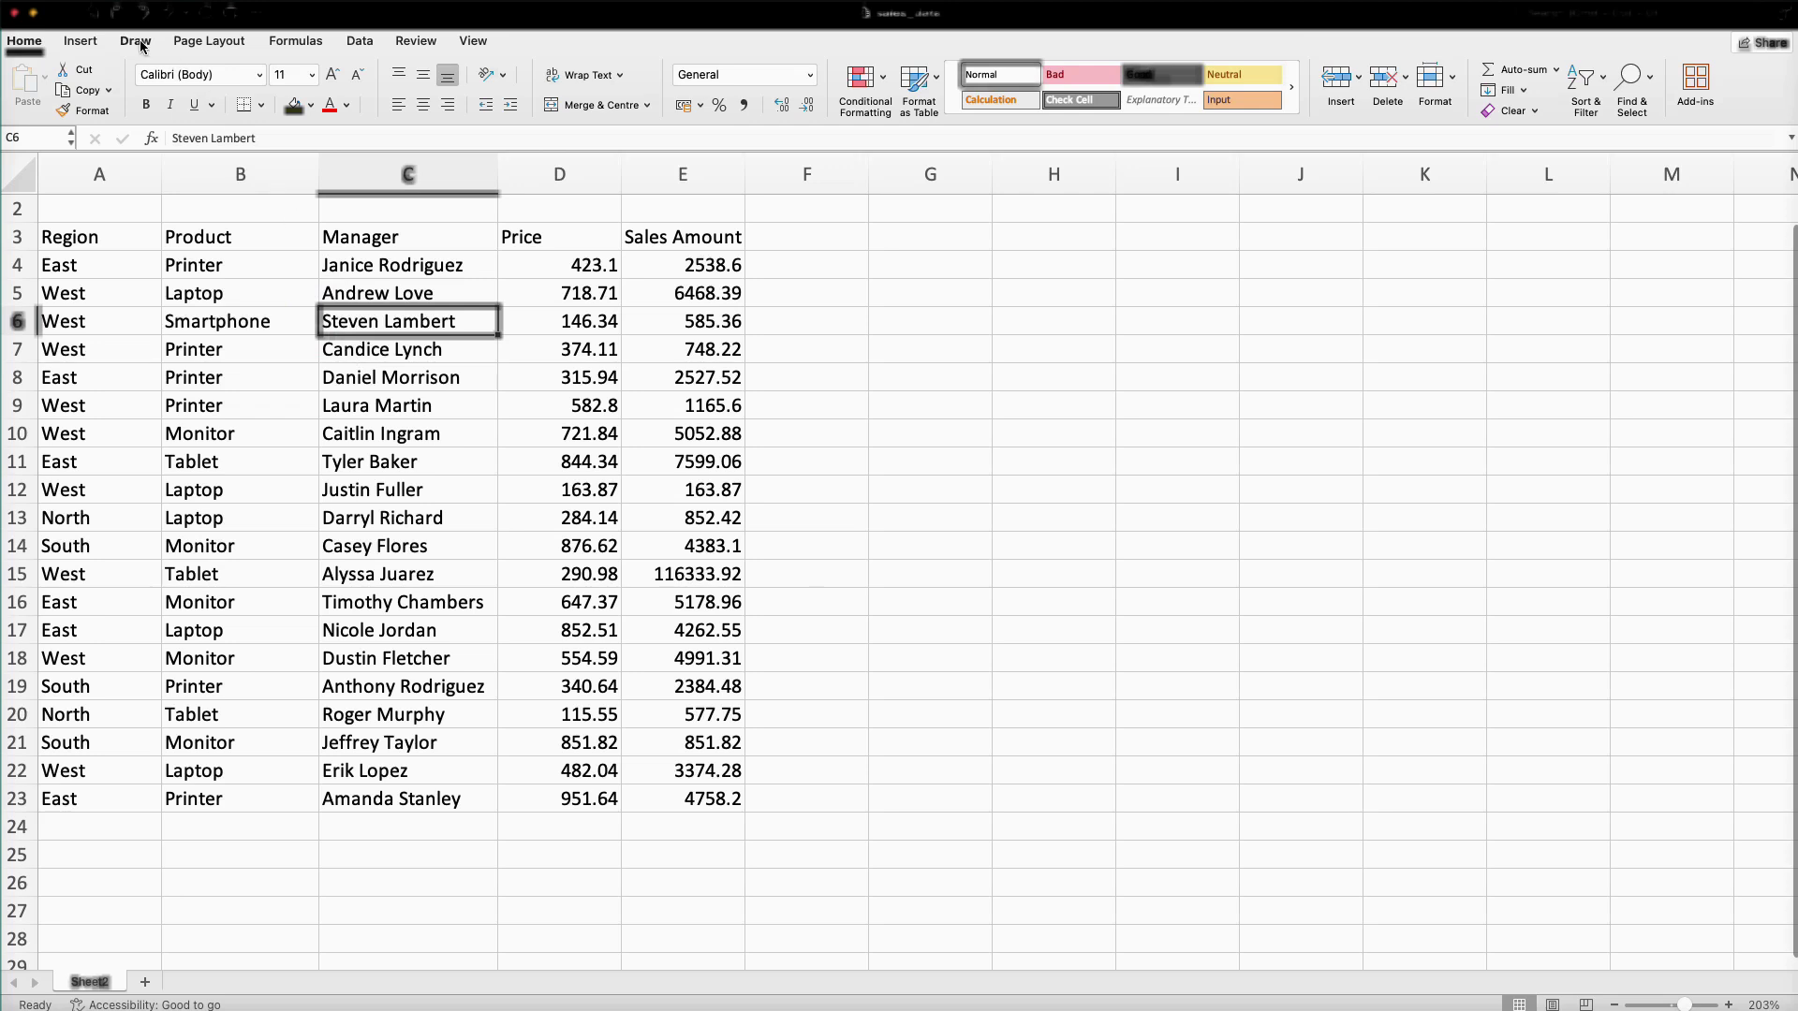
pyautogui.click(83, 41)
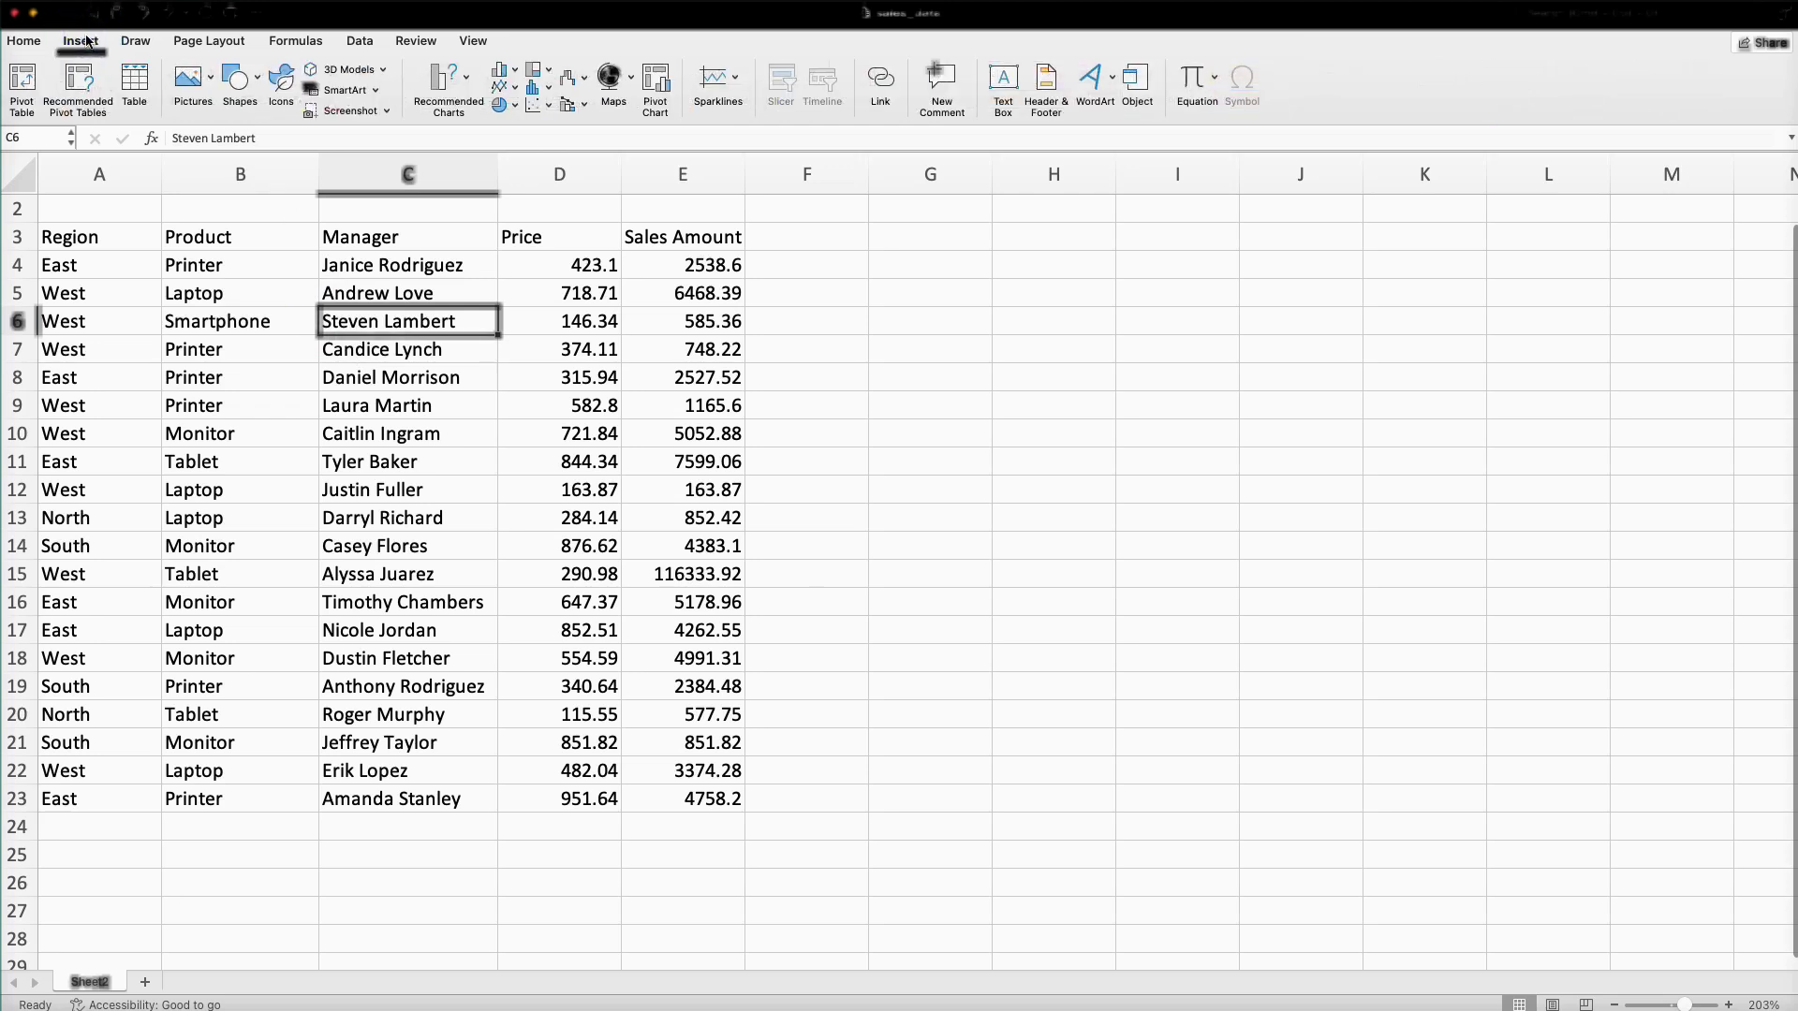
pyautogui.click(134, 81)
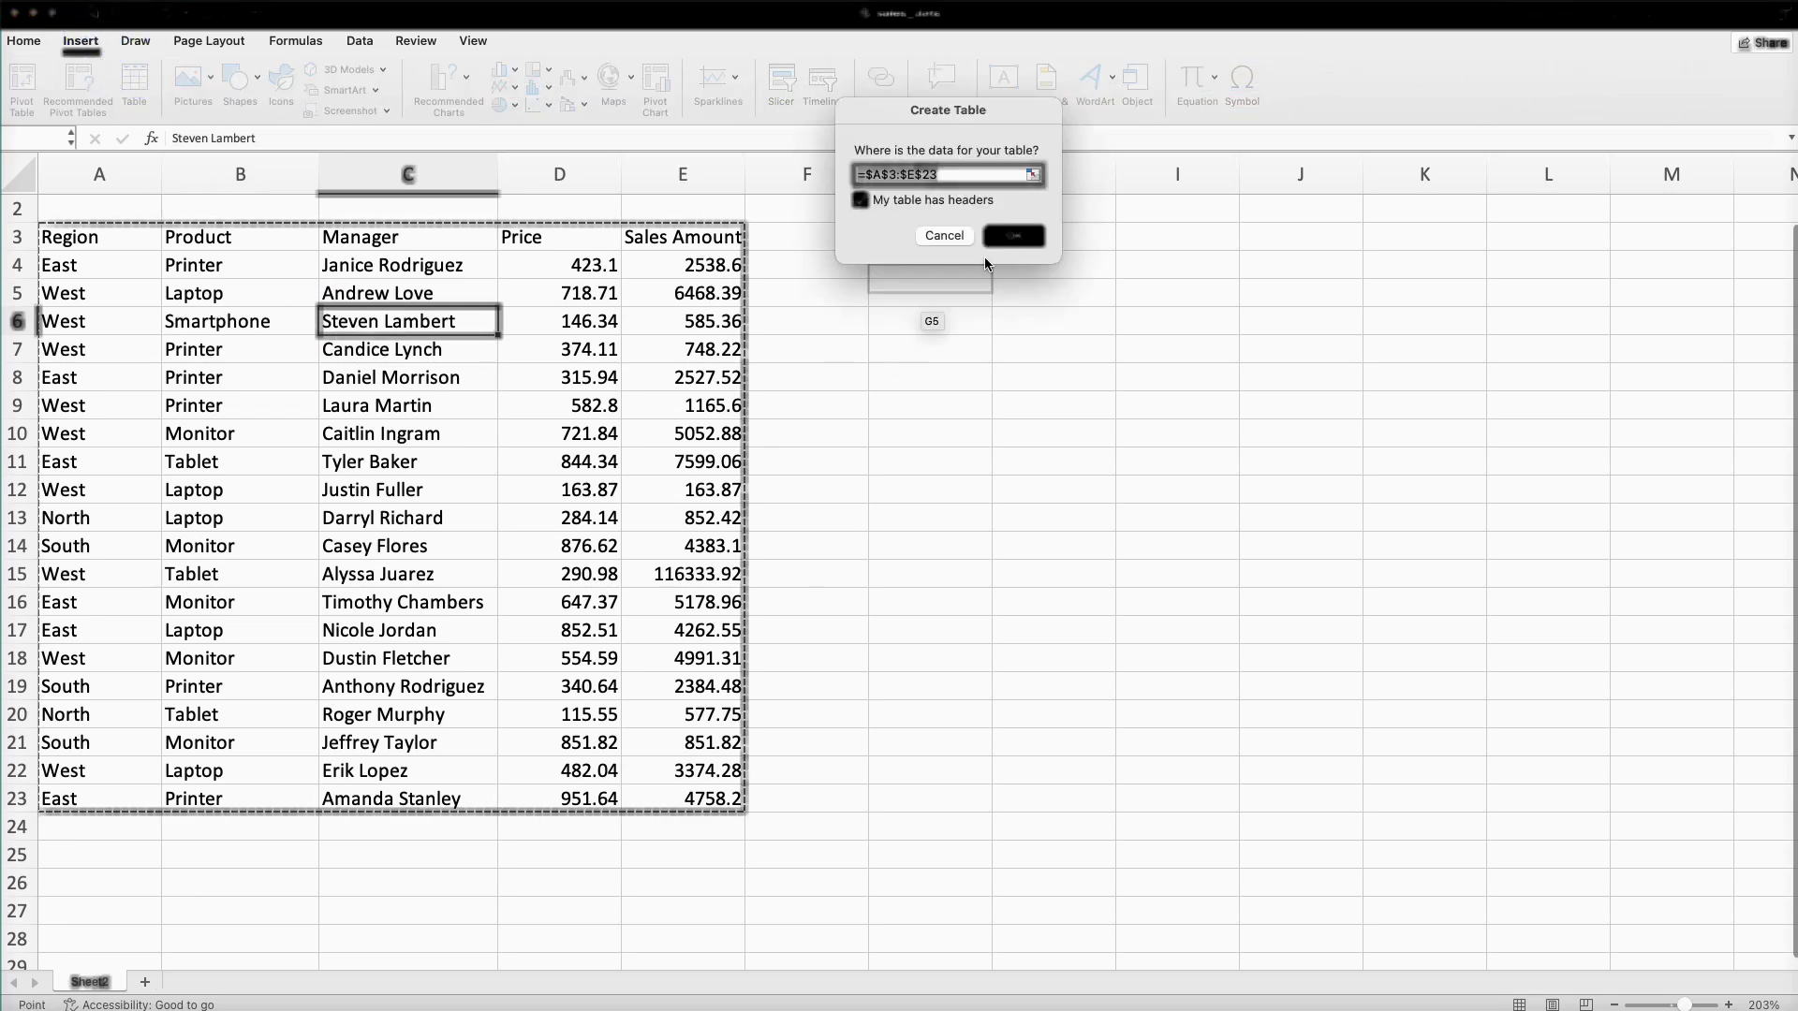
pyautogui.click(1013, 236)
pyautogui.click(747, 88)
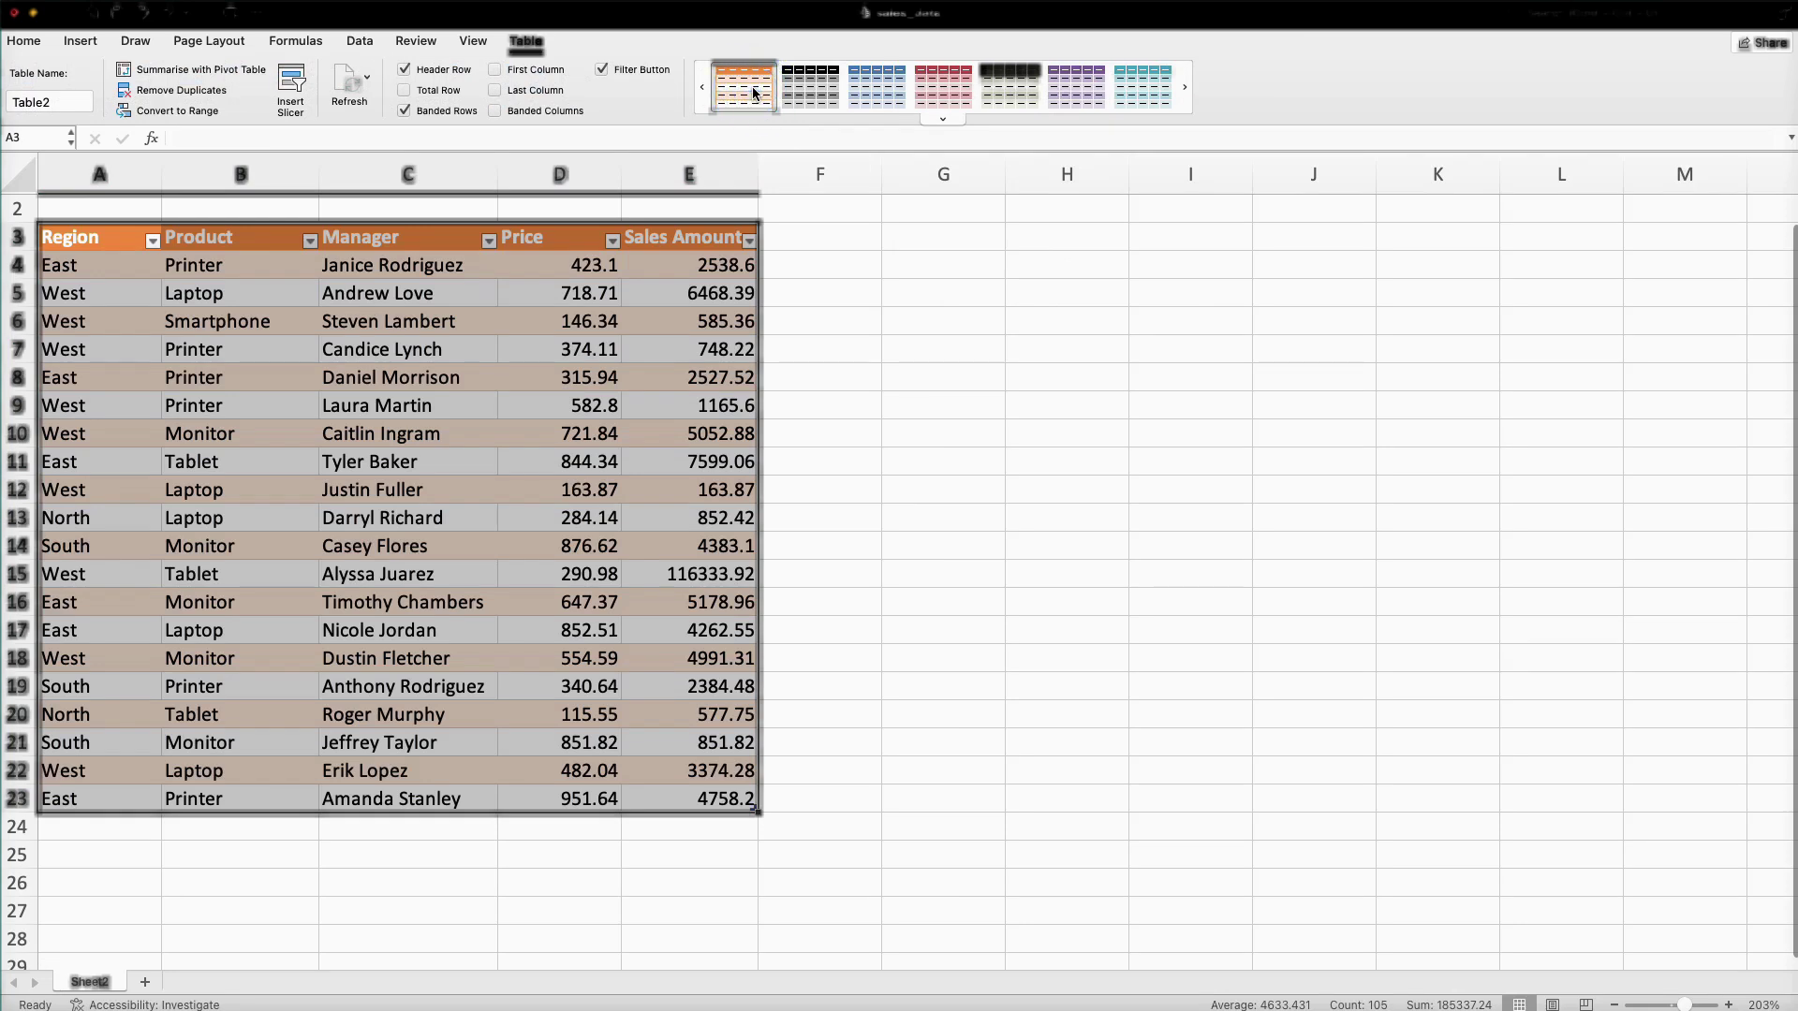
pyautogui.click(439, 441)
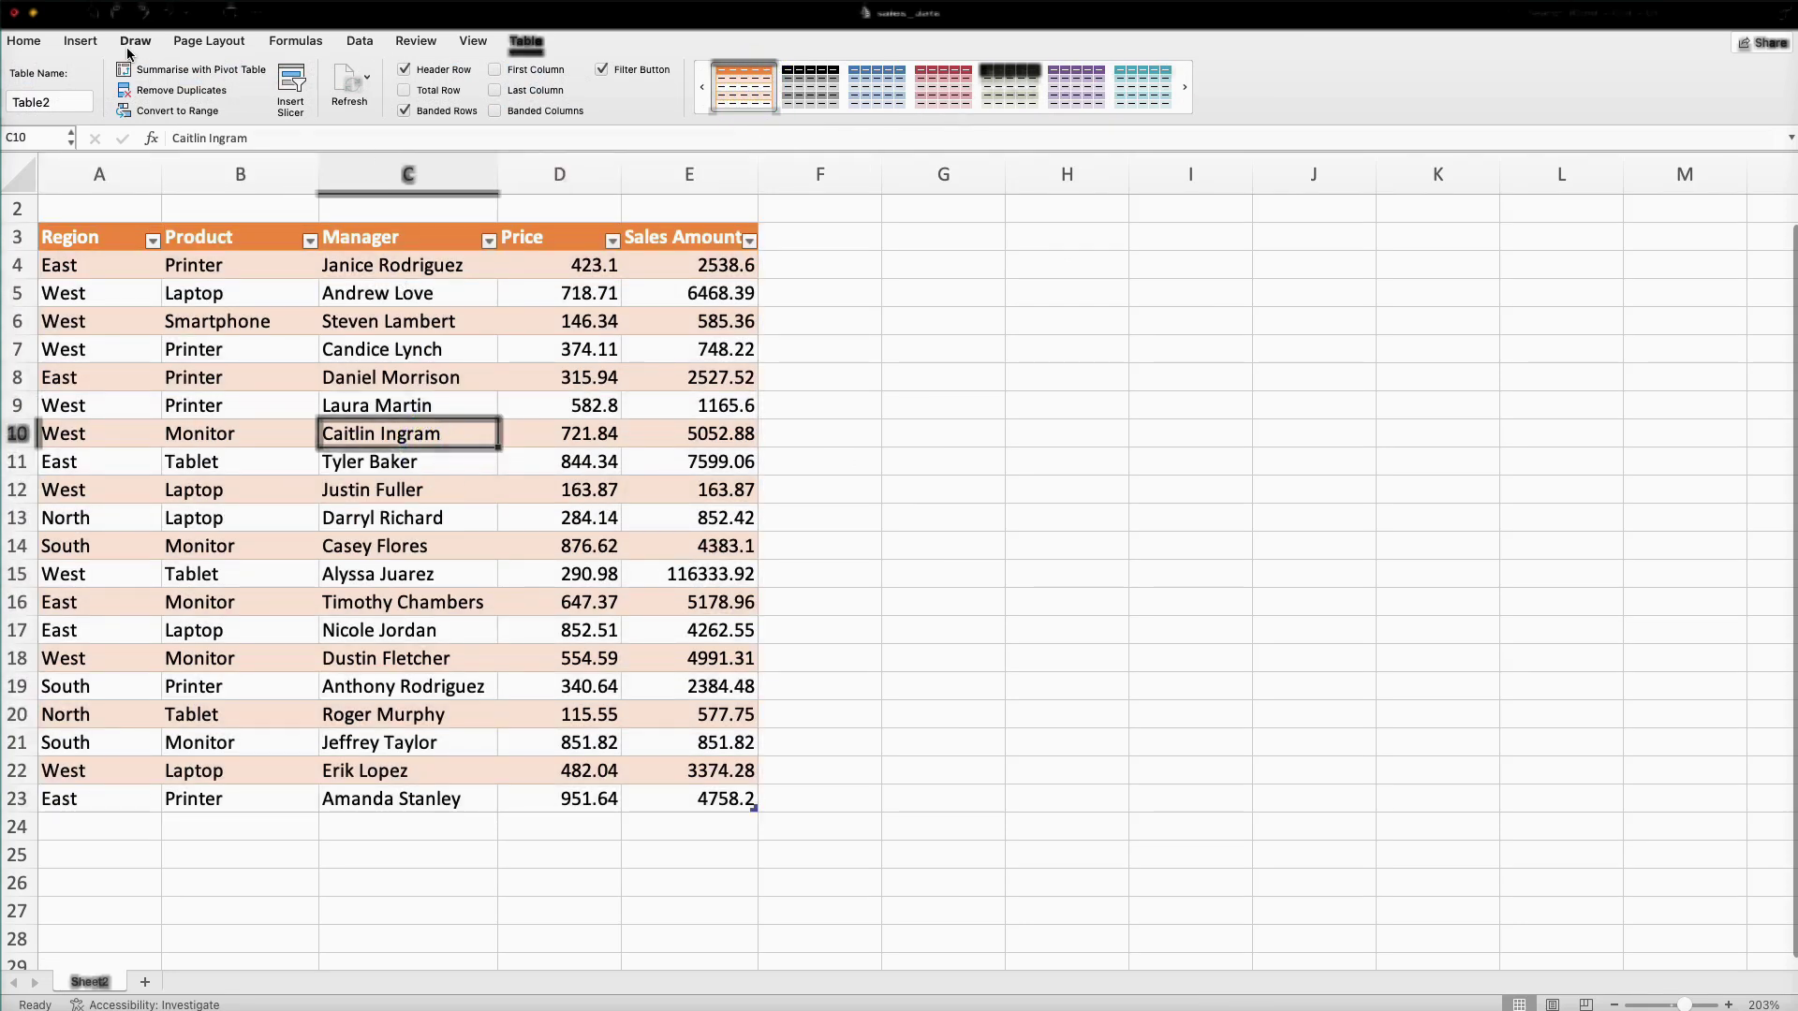
# Insert a PivotTable at G16 on the existing worksheet, summing Sales Amount by Product
pyautogui.click(78, 43)
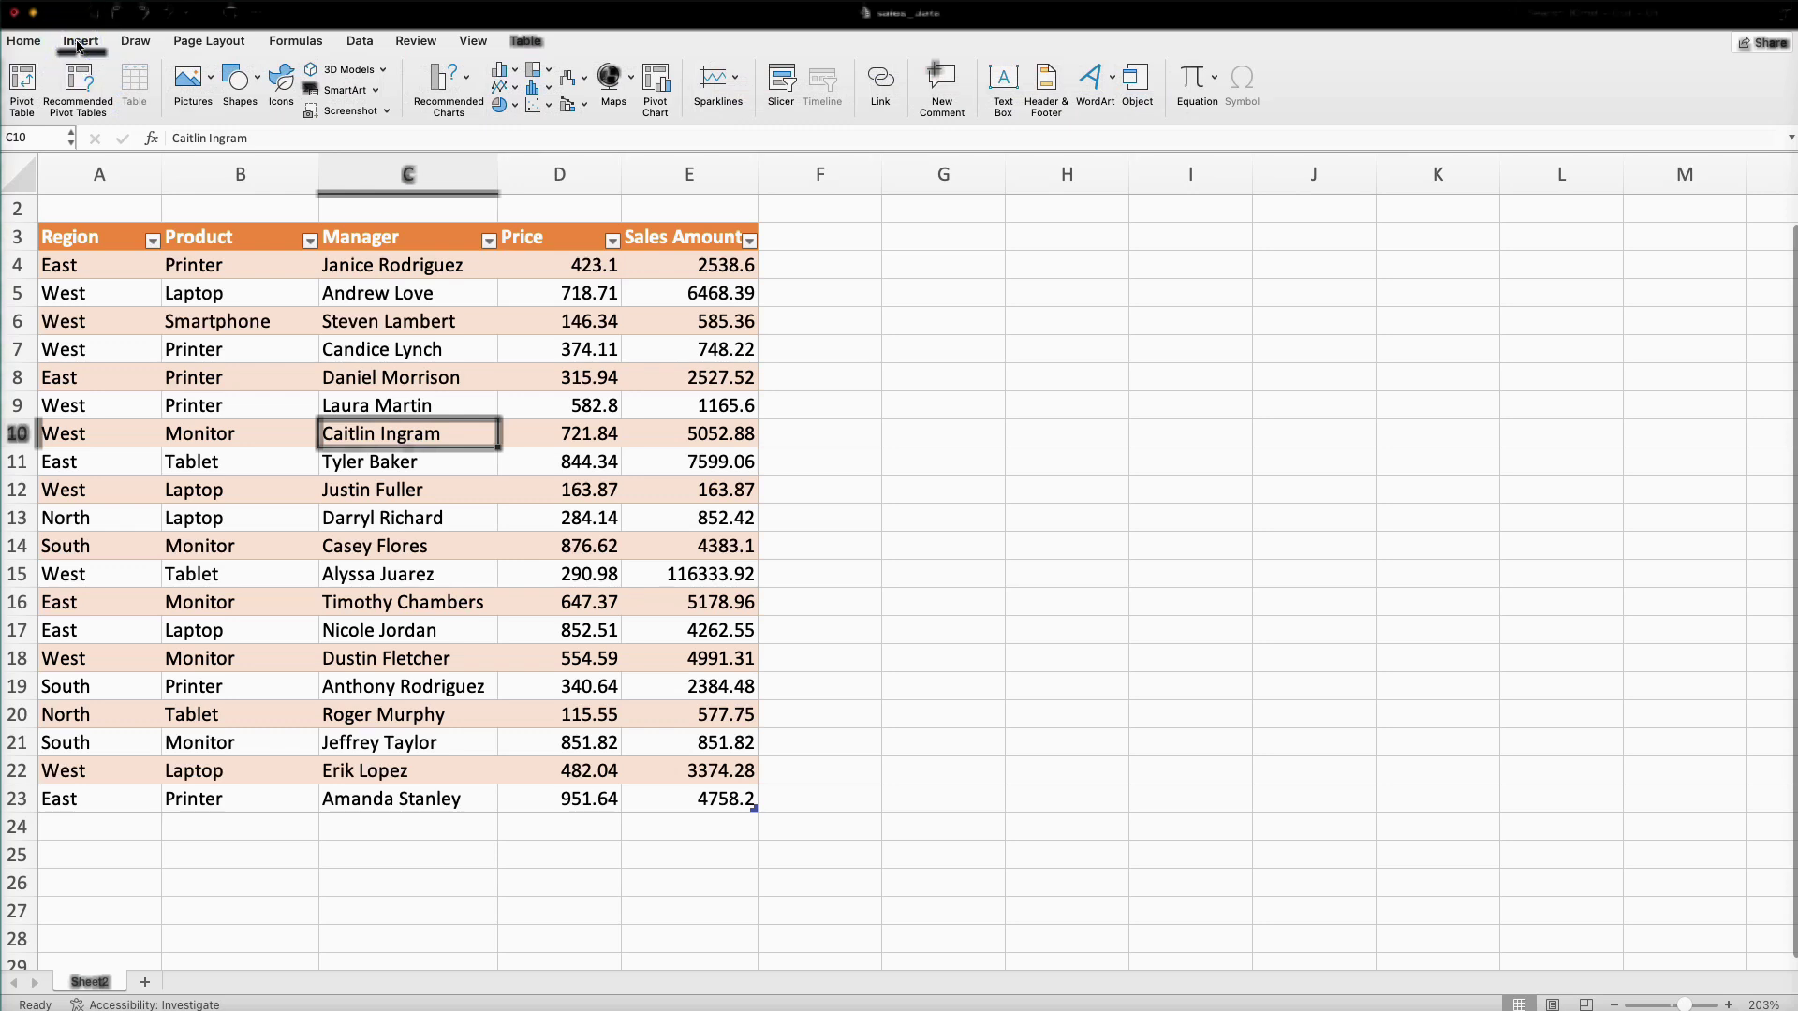
pyautogui.click(20, 83)
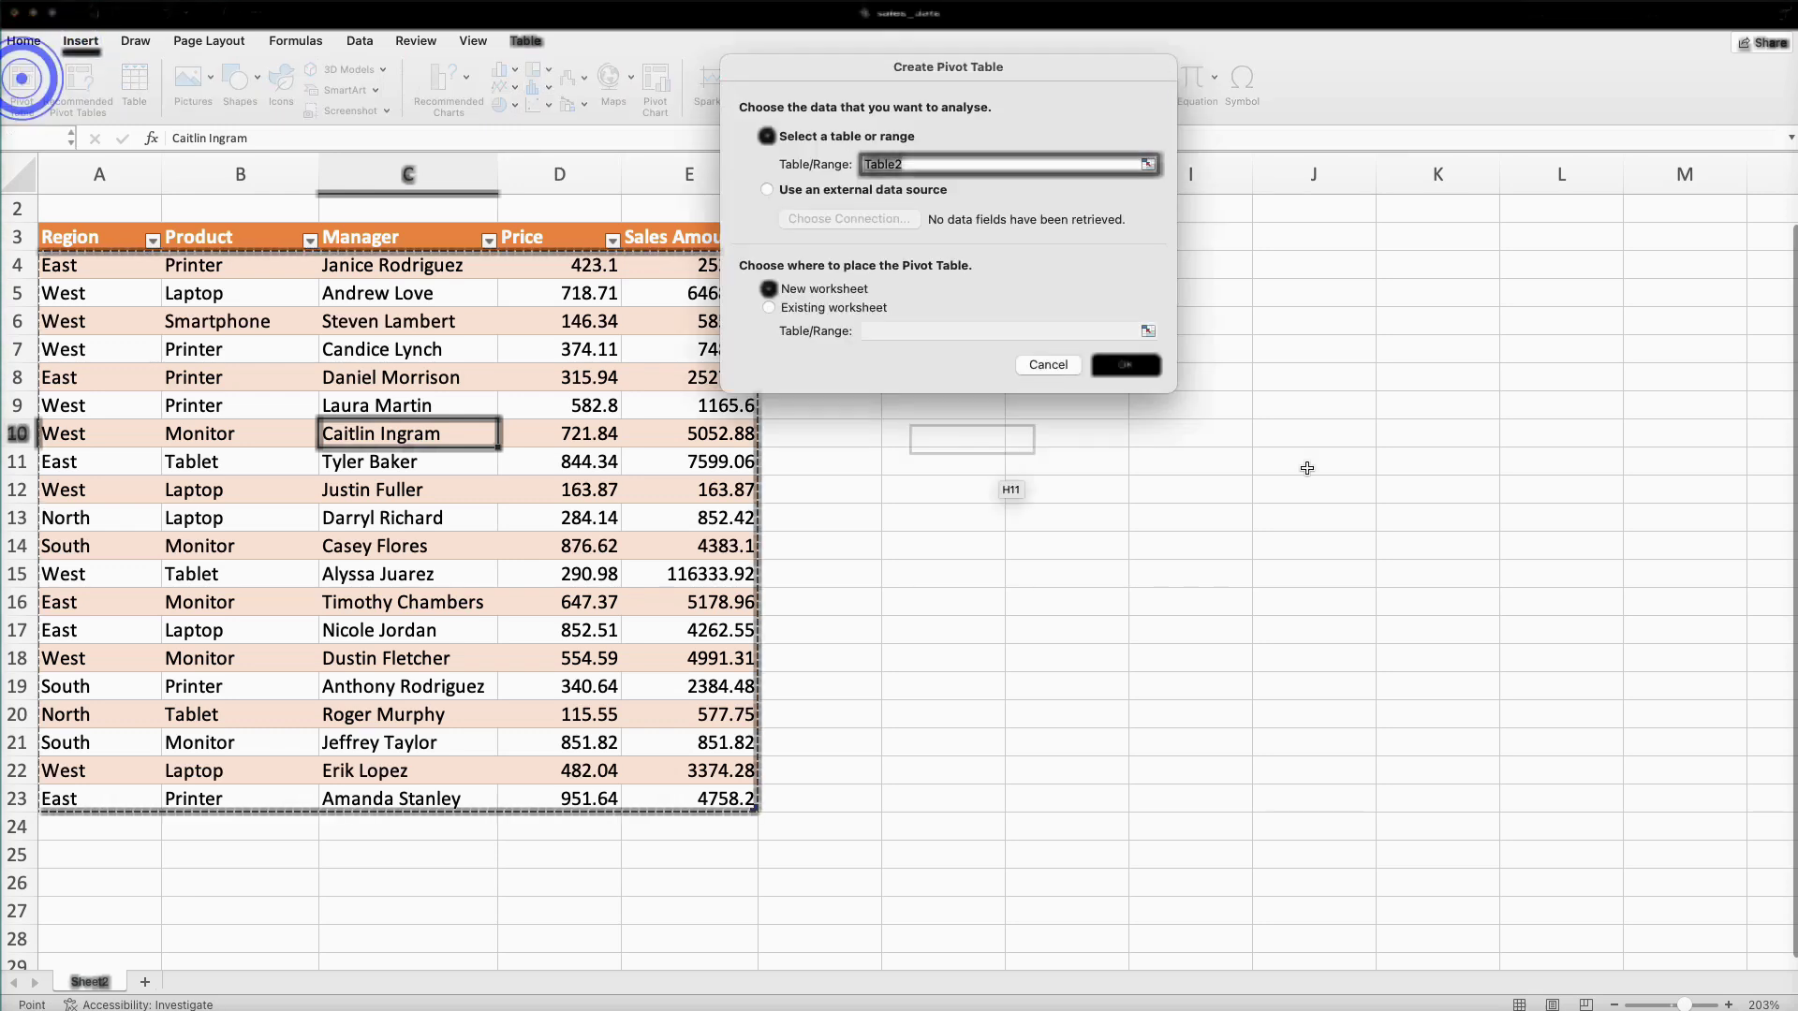
pyautogui.click(848, 309)
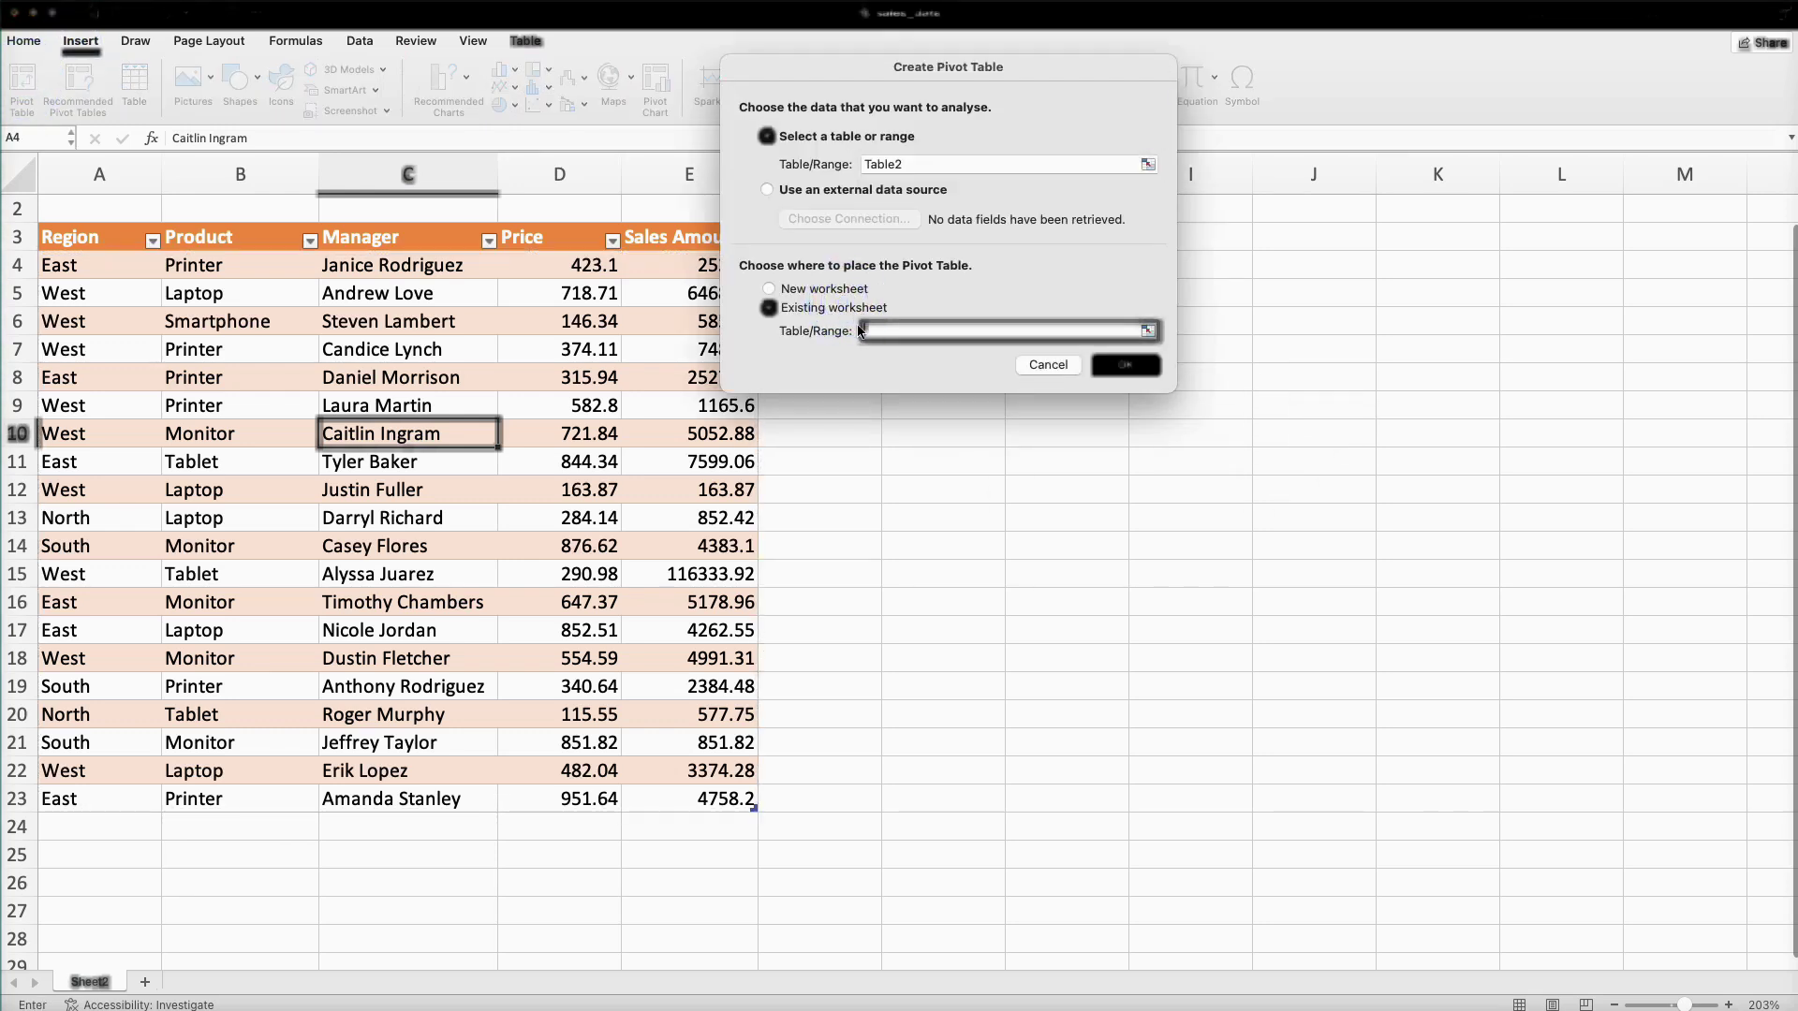
pyautogui.click(1147, 330)
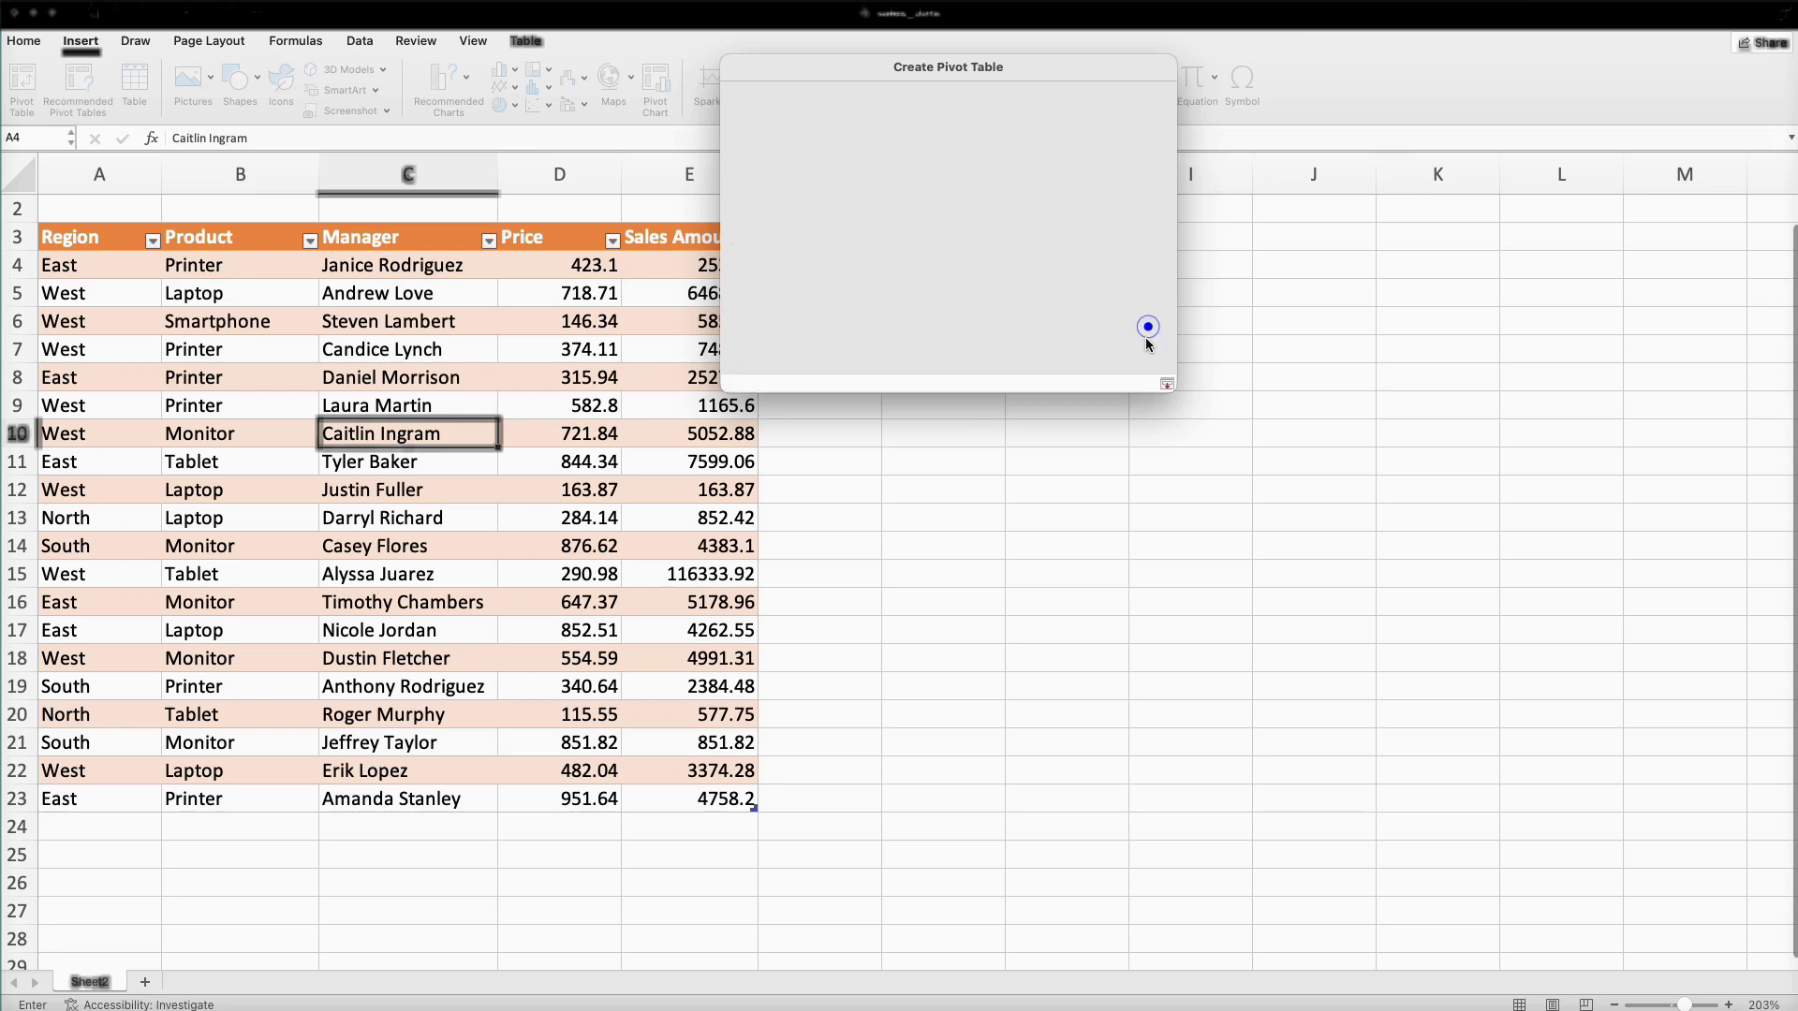
pyautogui.click(925, 603)
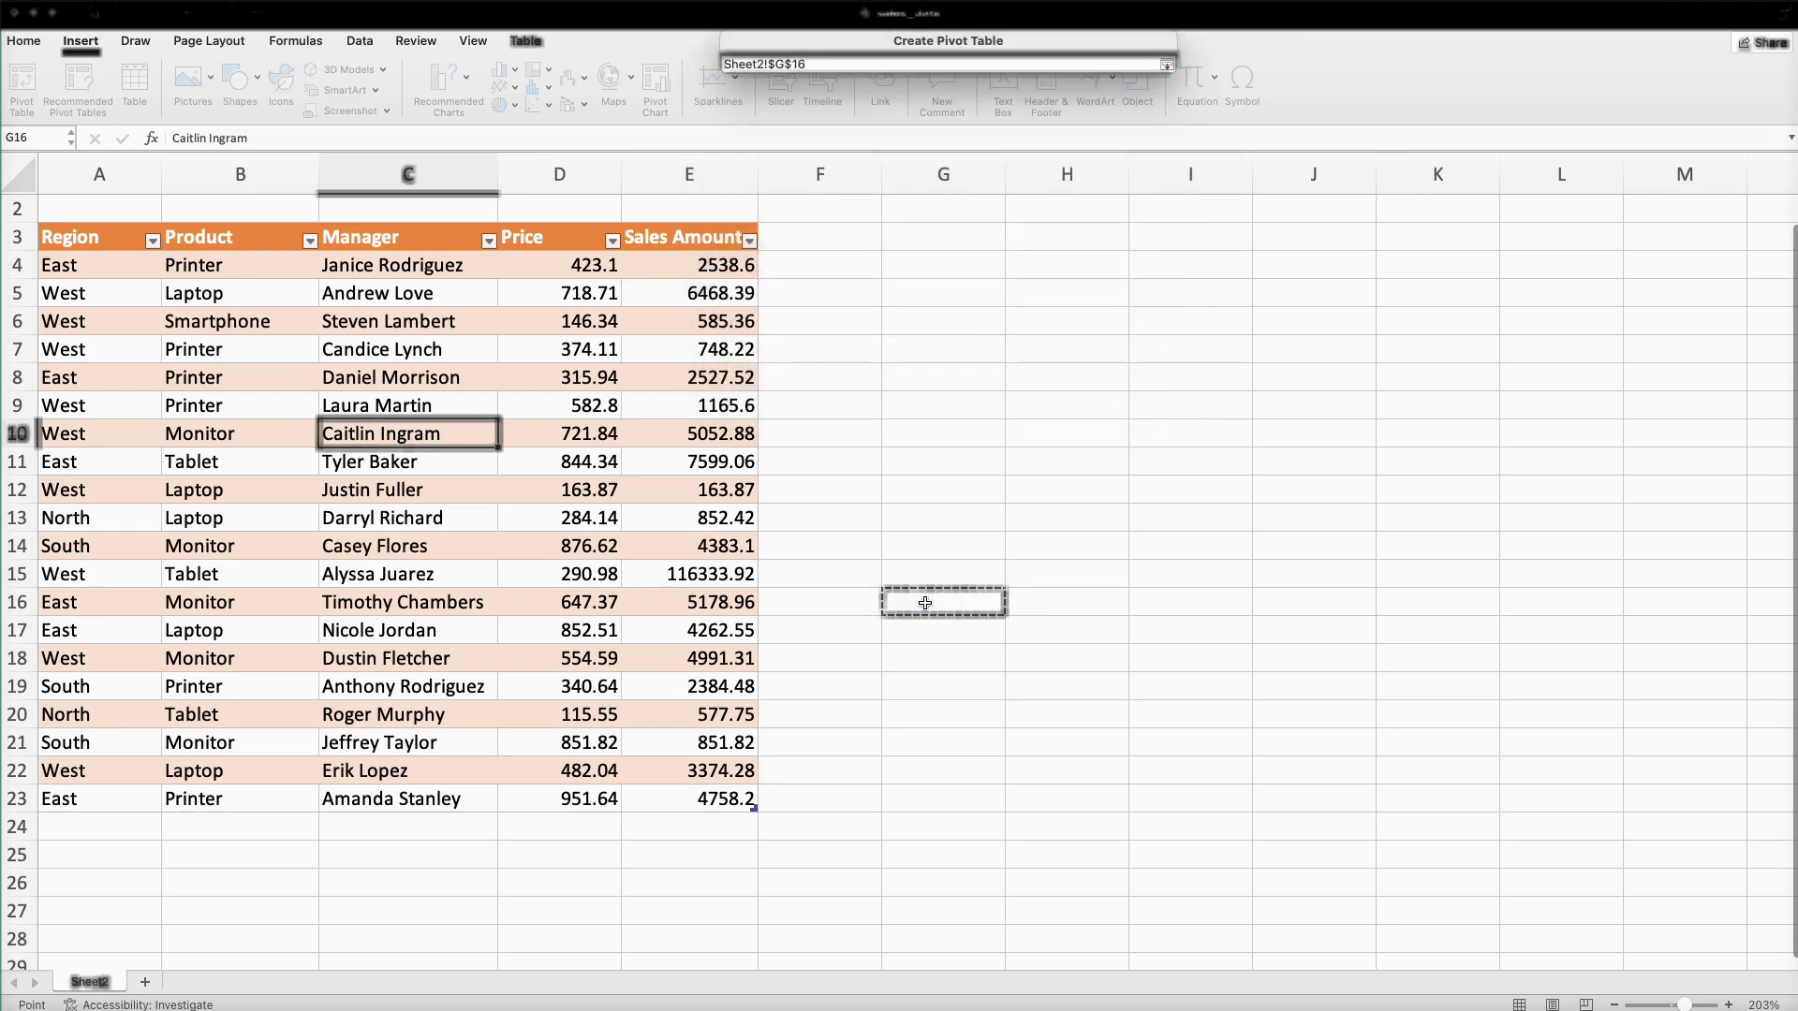
pyautogui.press('Return')
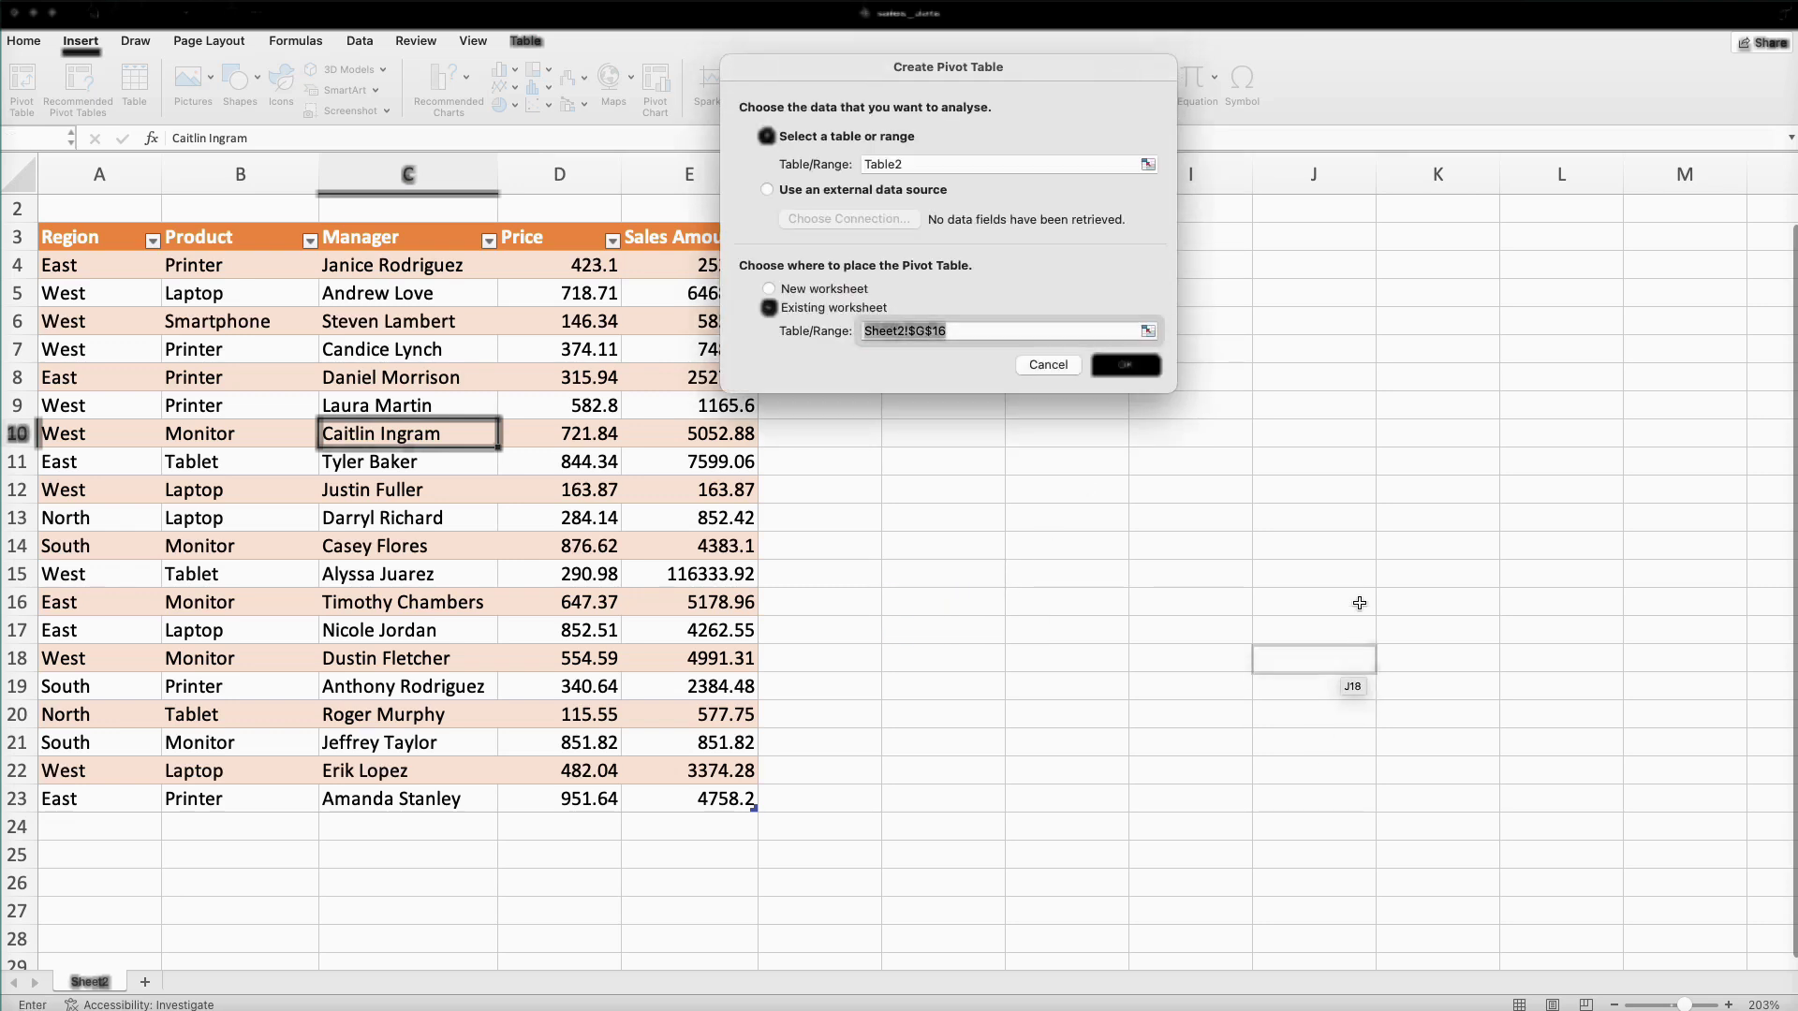
pyautogui.click(1132, 361)
pyautogui.moveTo(1592, 324); pyautogui.dragTo(1699, 763)
pyautogui.moveTo(1578, 263); pyautogui.dragTo(1612, 791)
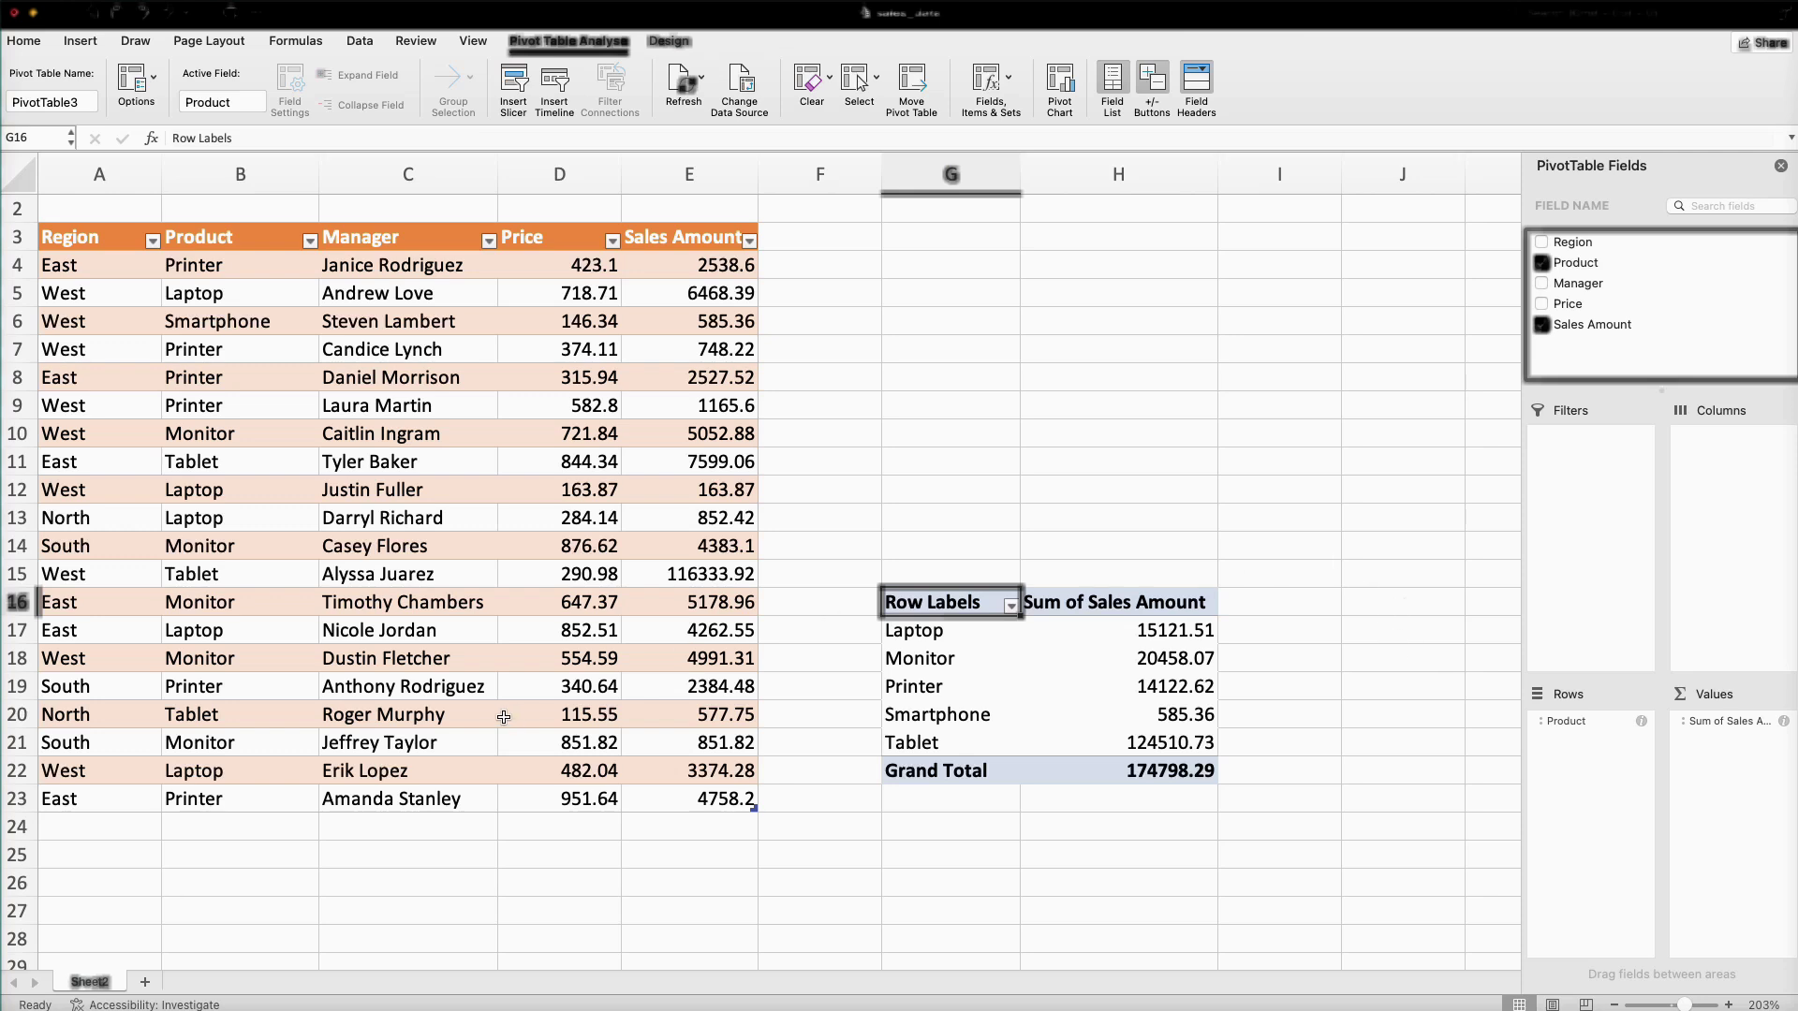
# Correct the Tablet sale in E15 from 116333.92 to 1163.92
pyautogui.click(690, 574)
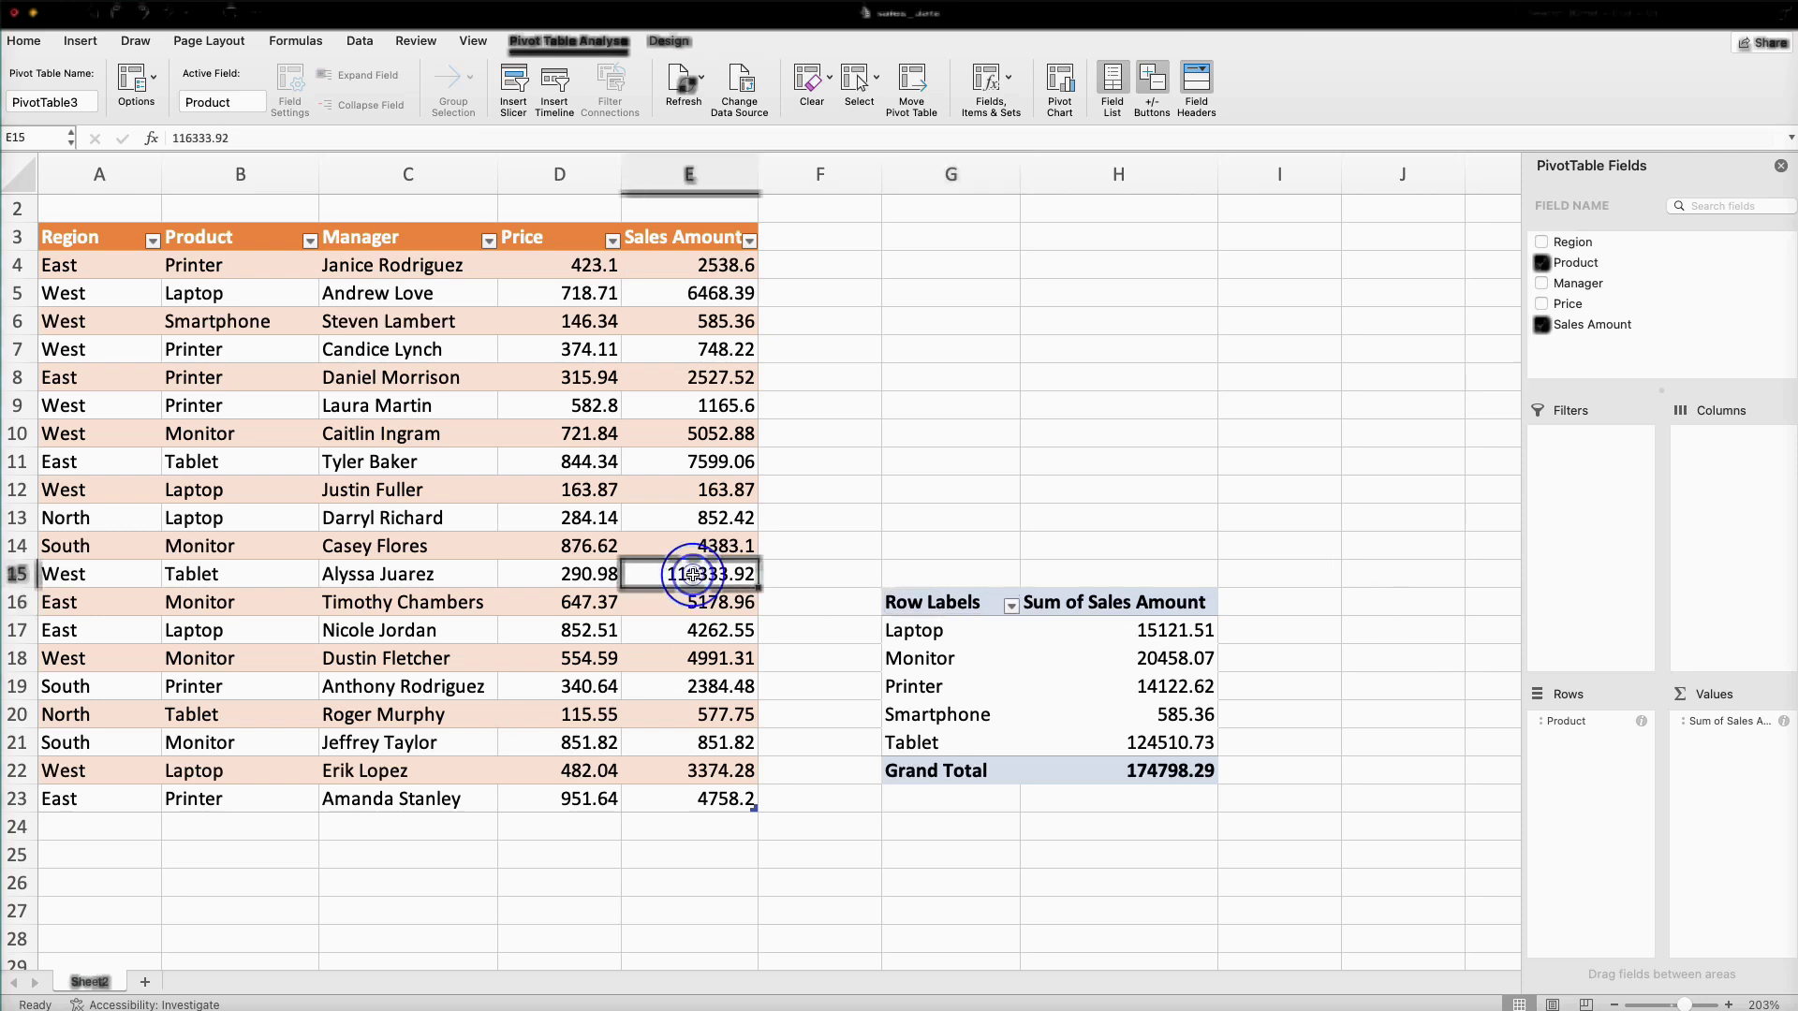
pyautogui.click(212, 138)
pyautogui.press('BackSpace')
pyautogui.press('BackSpace')
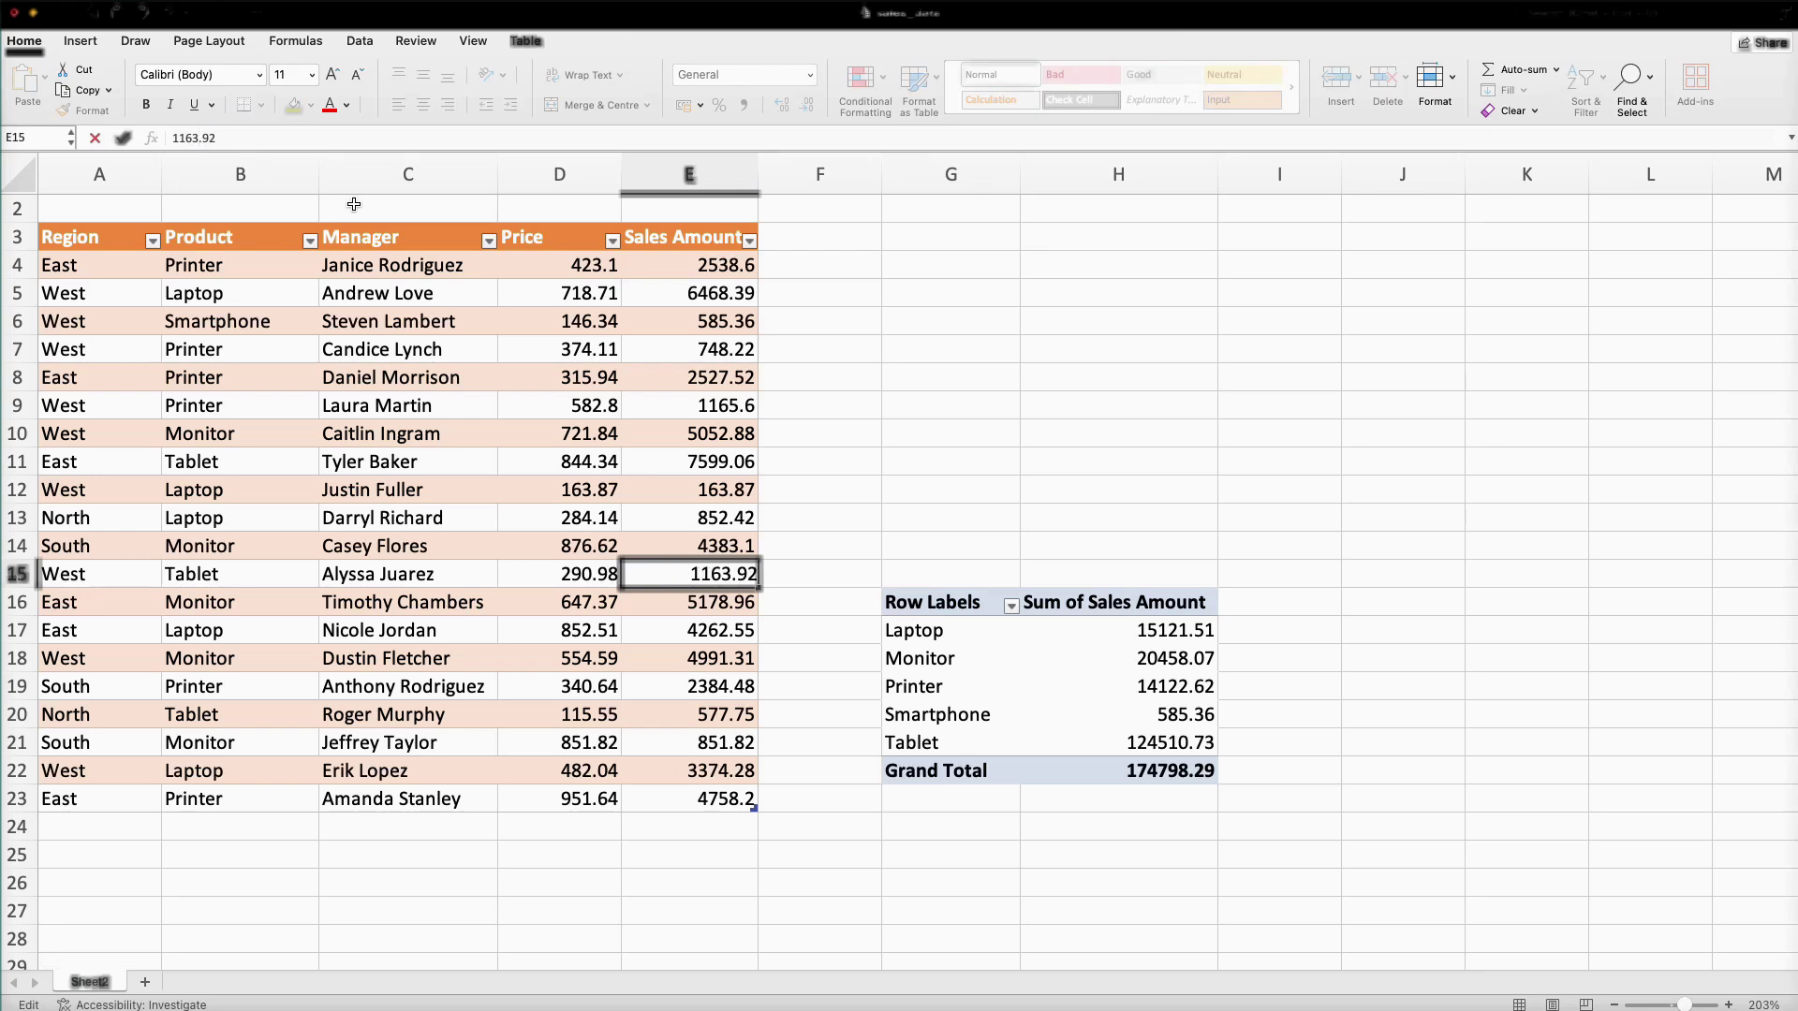
pyautogui.press('Return')
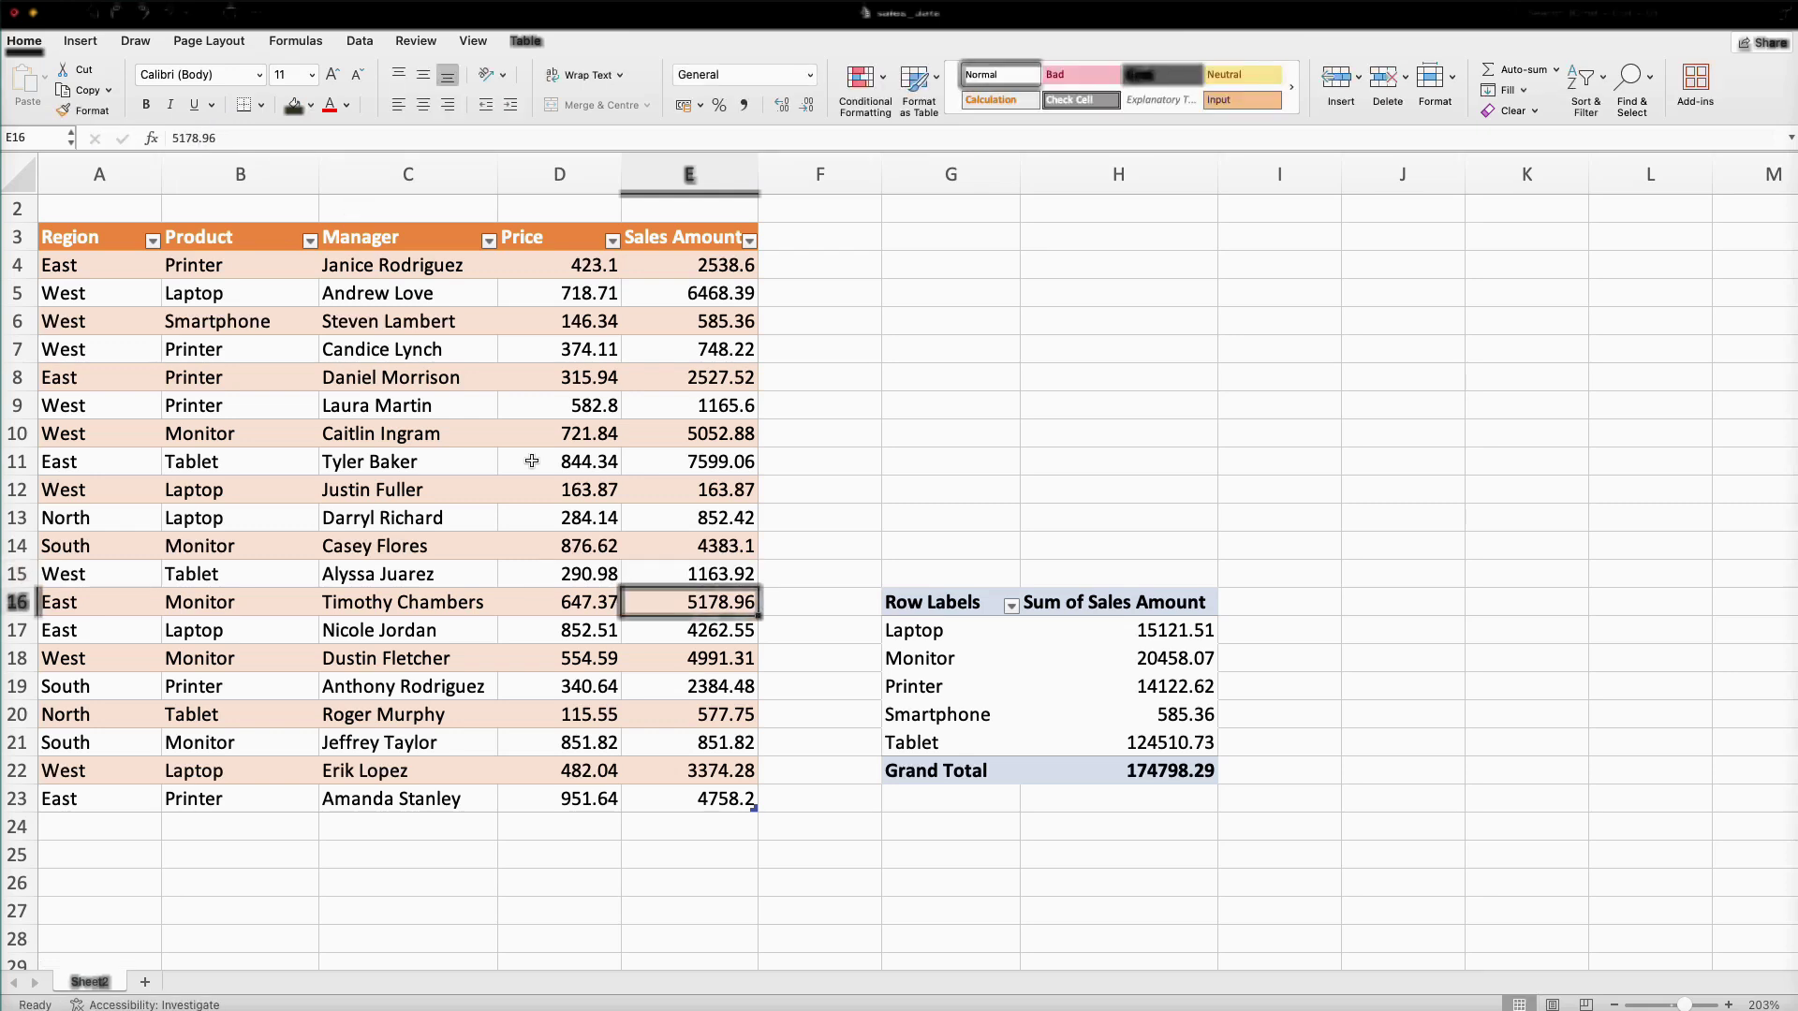
# Refresh the PivotTable so its grand total becomes 59628.29
pyautogui.rightClick(1028, 678)
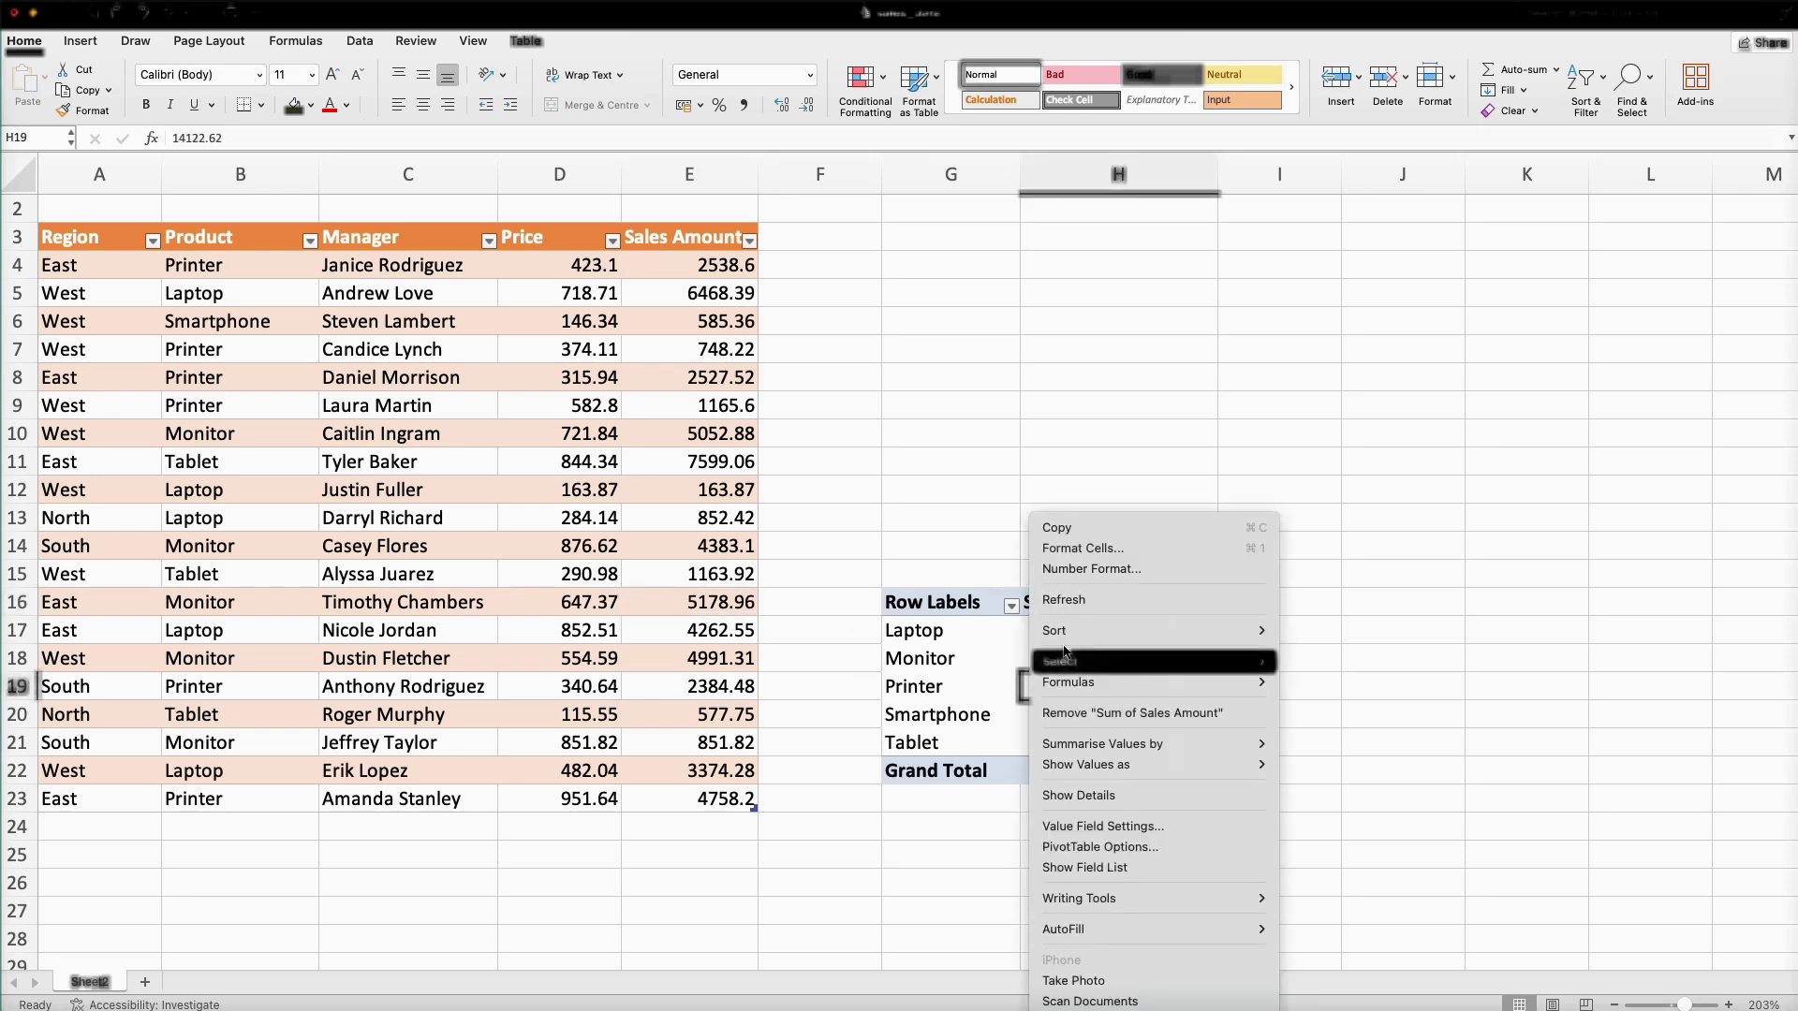
pyautogui.click(1072, 600)
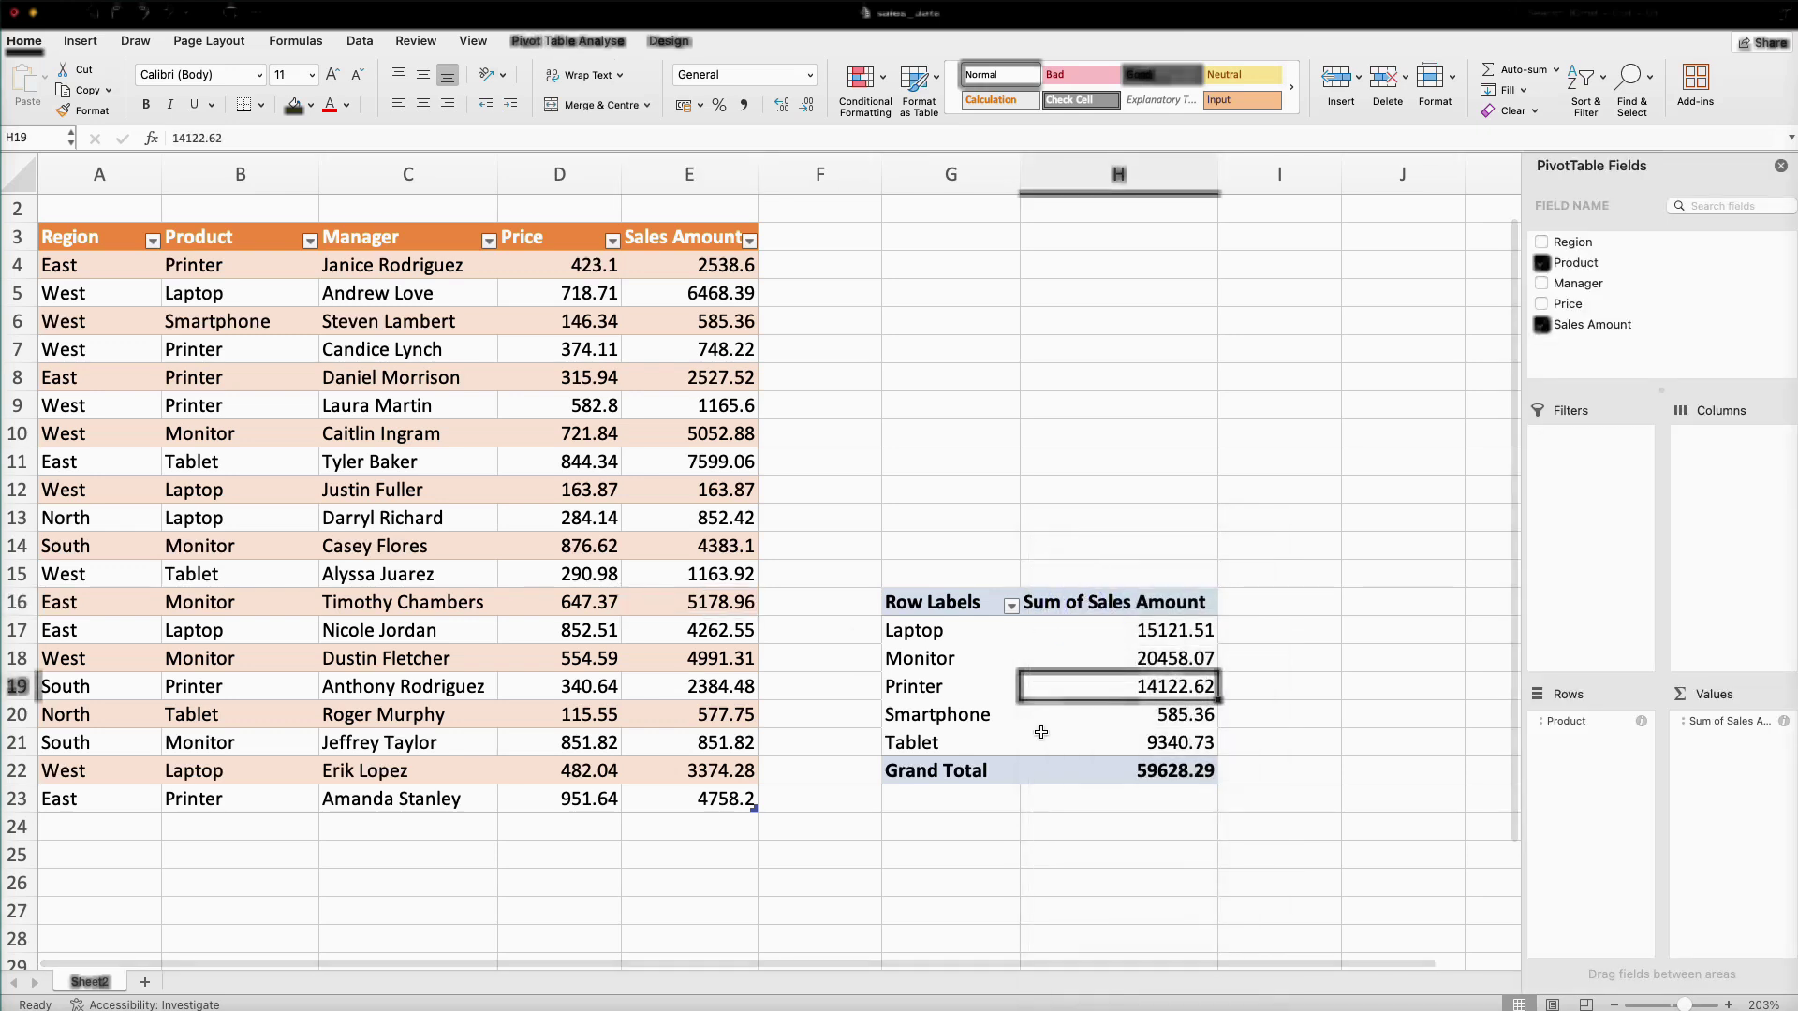
pyautogui.click(590, 43)
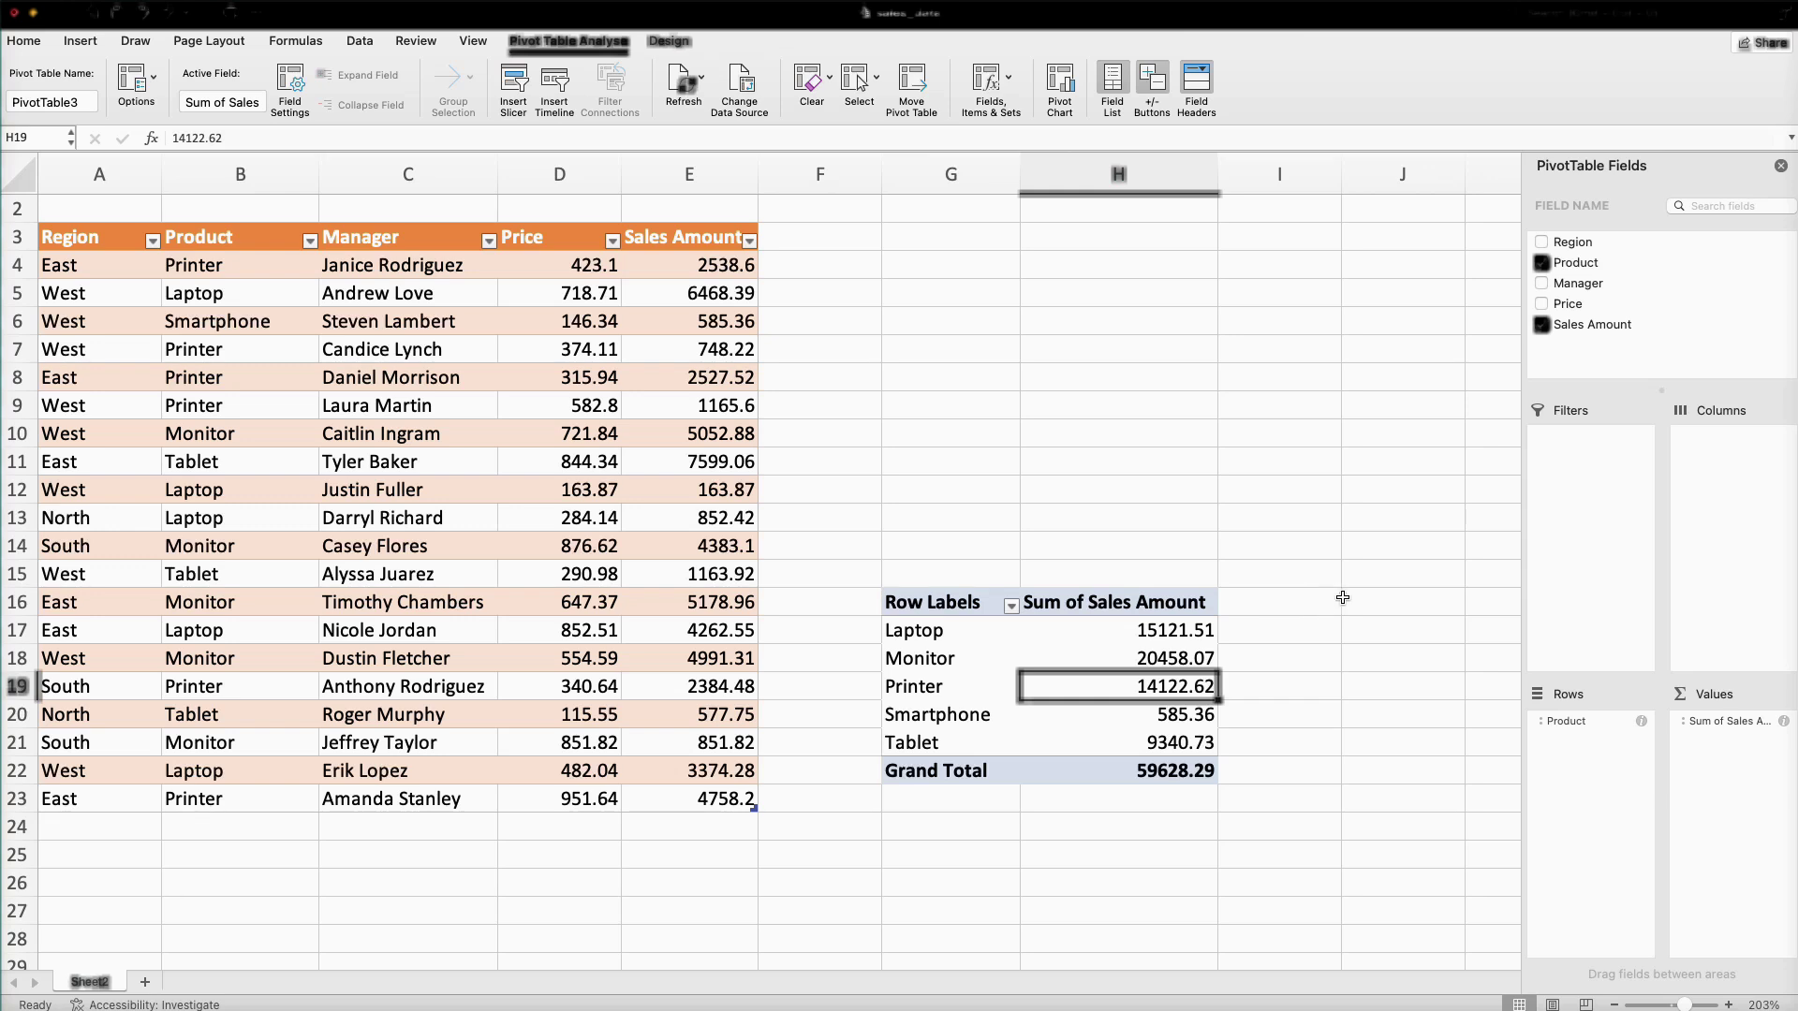
pyautogui.click(951, 264)
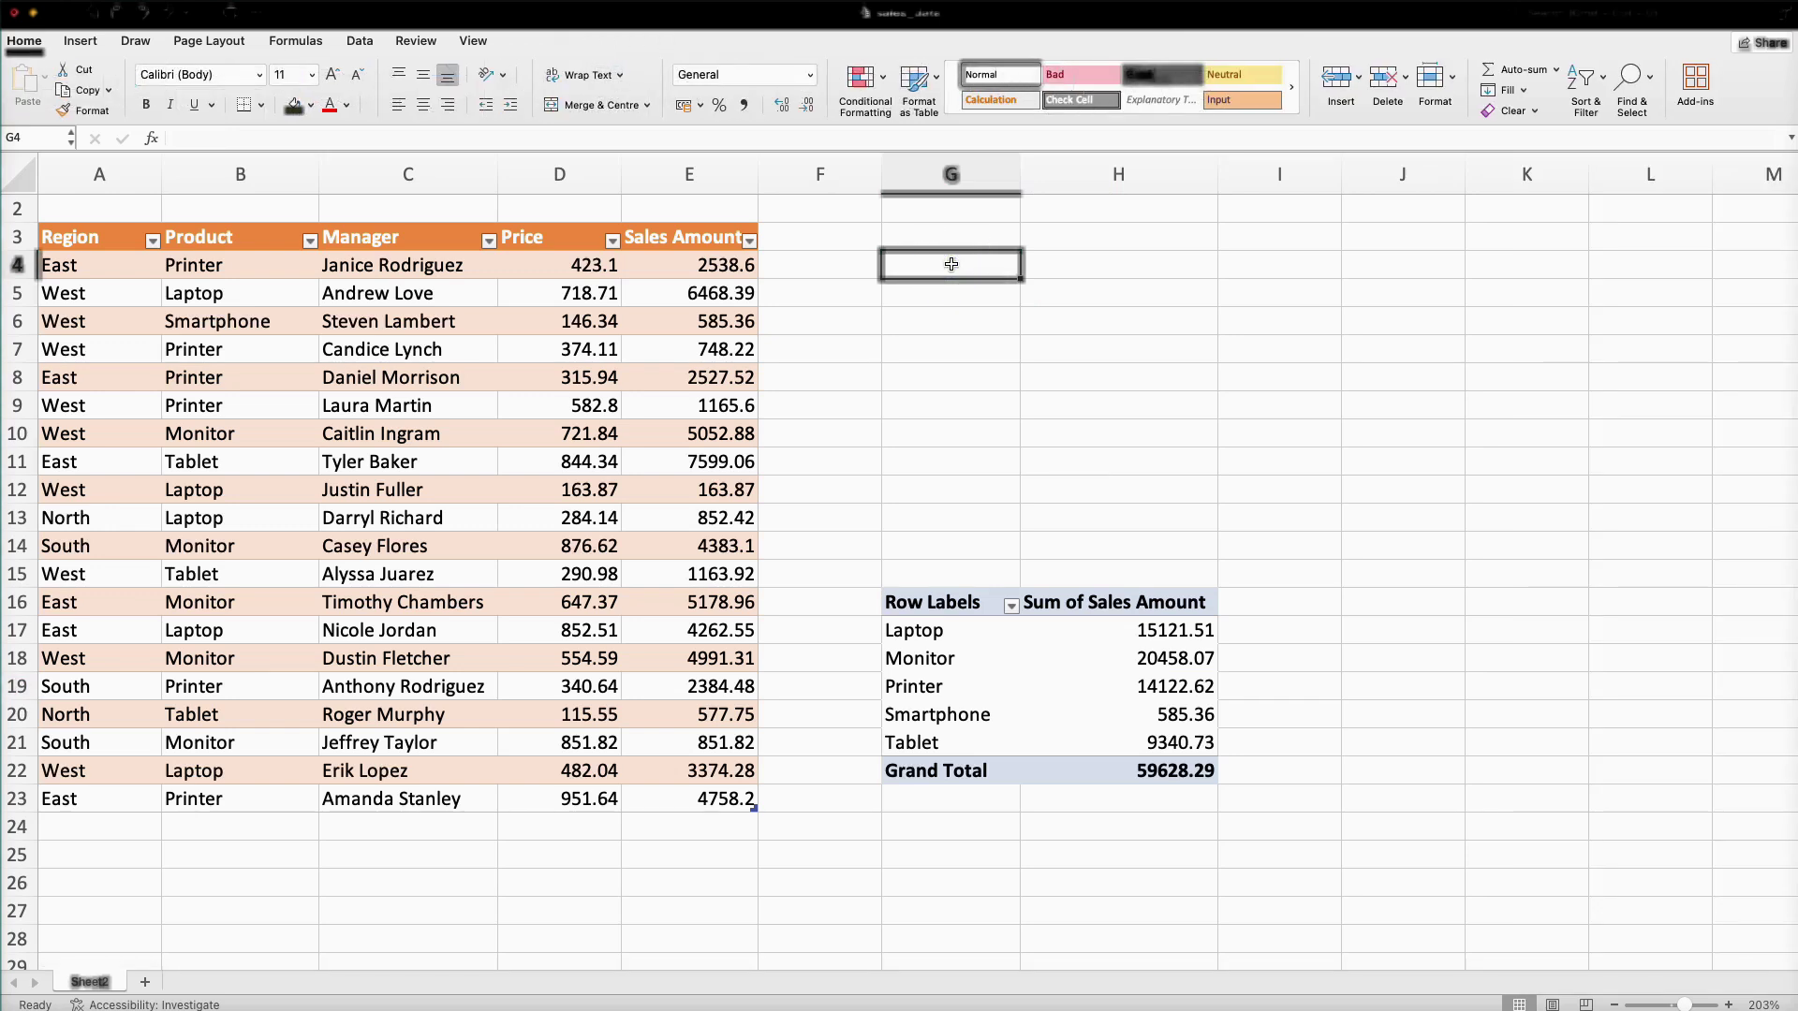
# Enter =GROUPBY(Table2[[#All],[Product]],Table2[[#All],[Sales Amount]],SUM) in G4
pyautogui.write('=grou')
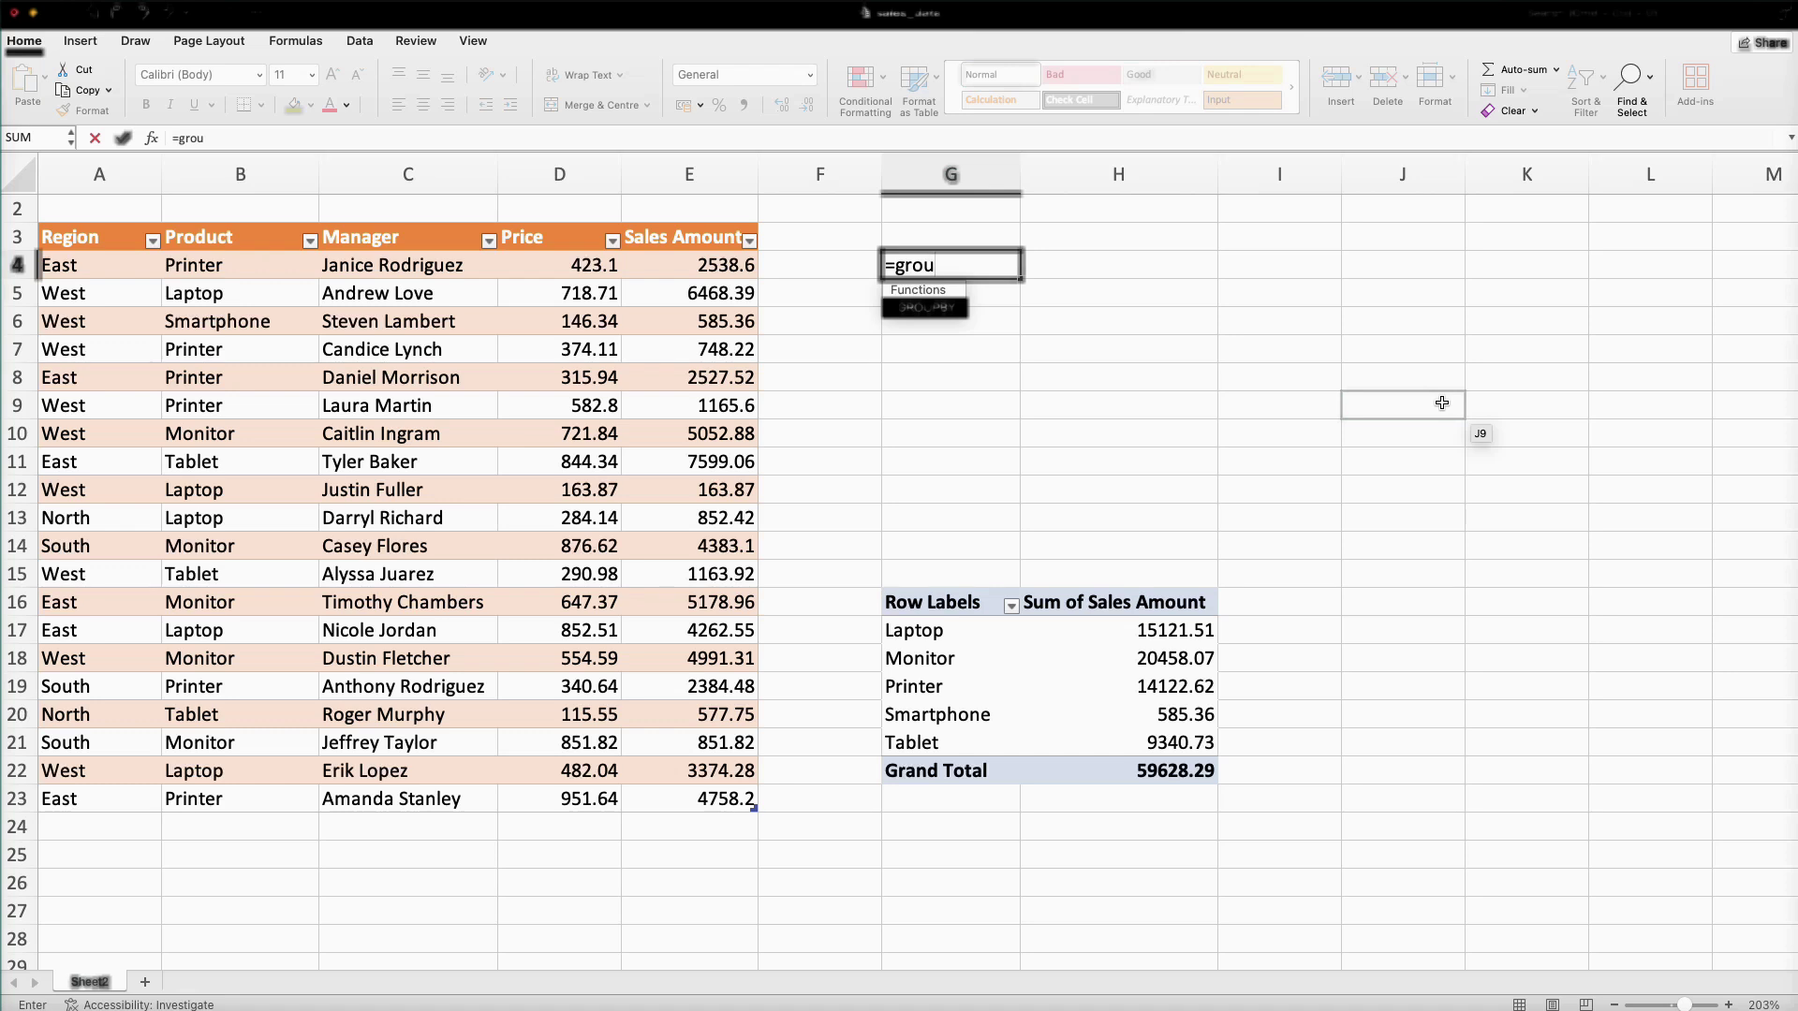
pyautogui.press('Tab')
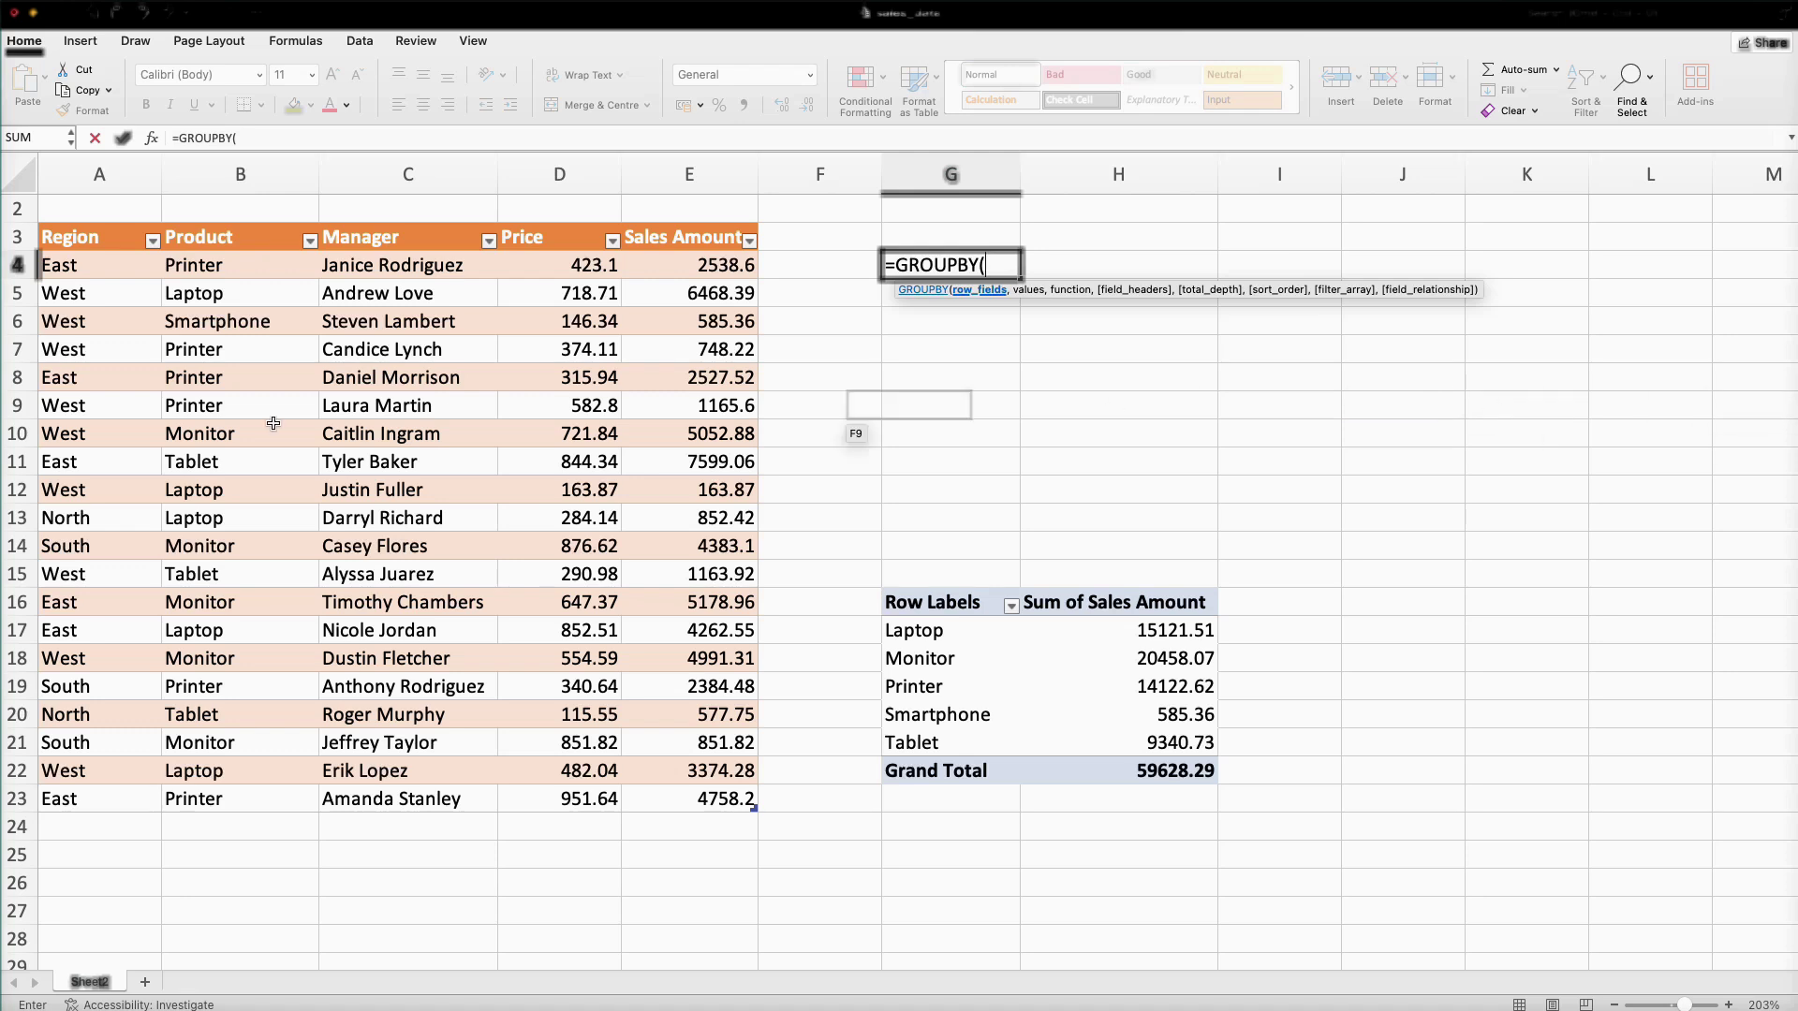
pyautogui.moveTo(229, 237); pyautogui.dragTo(221, 801)
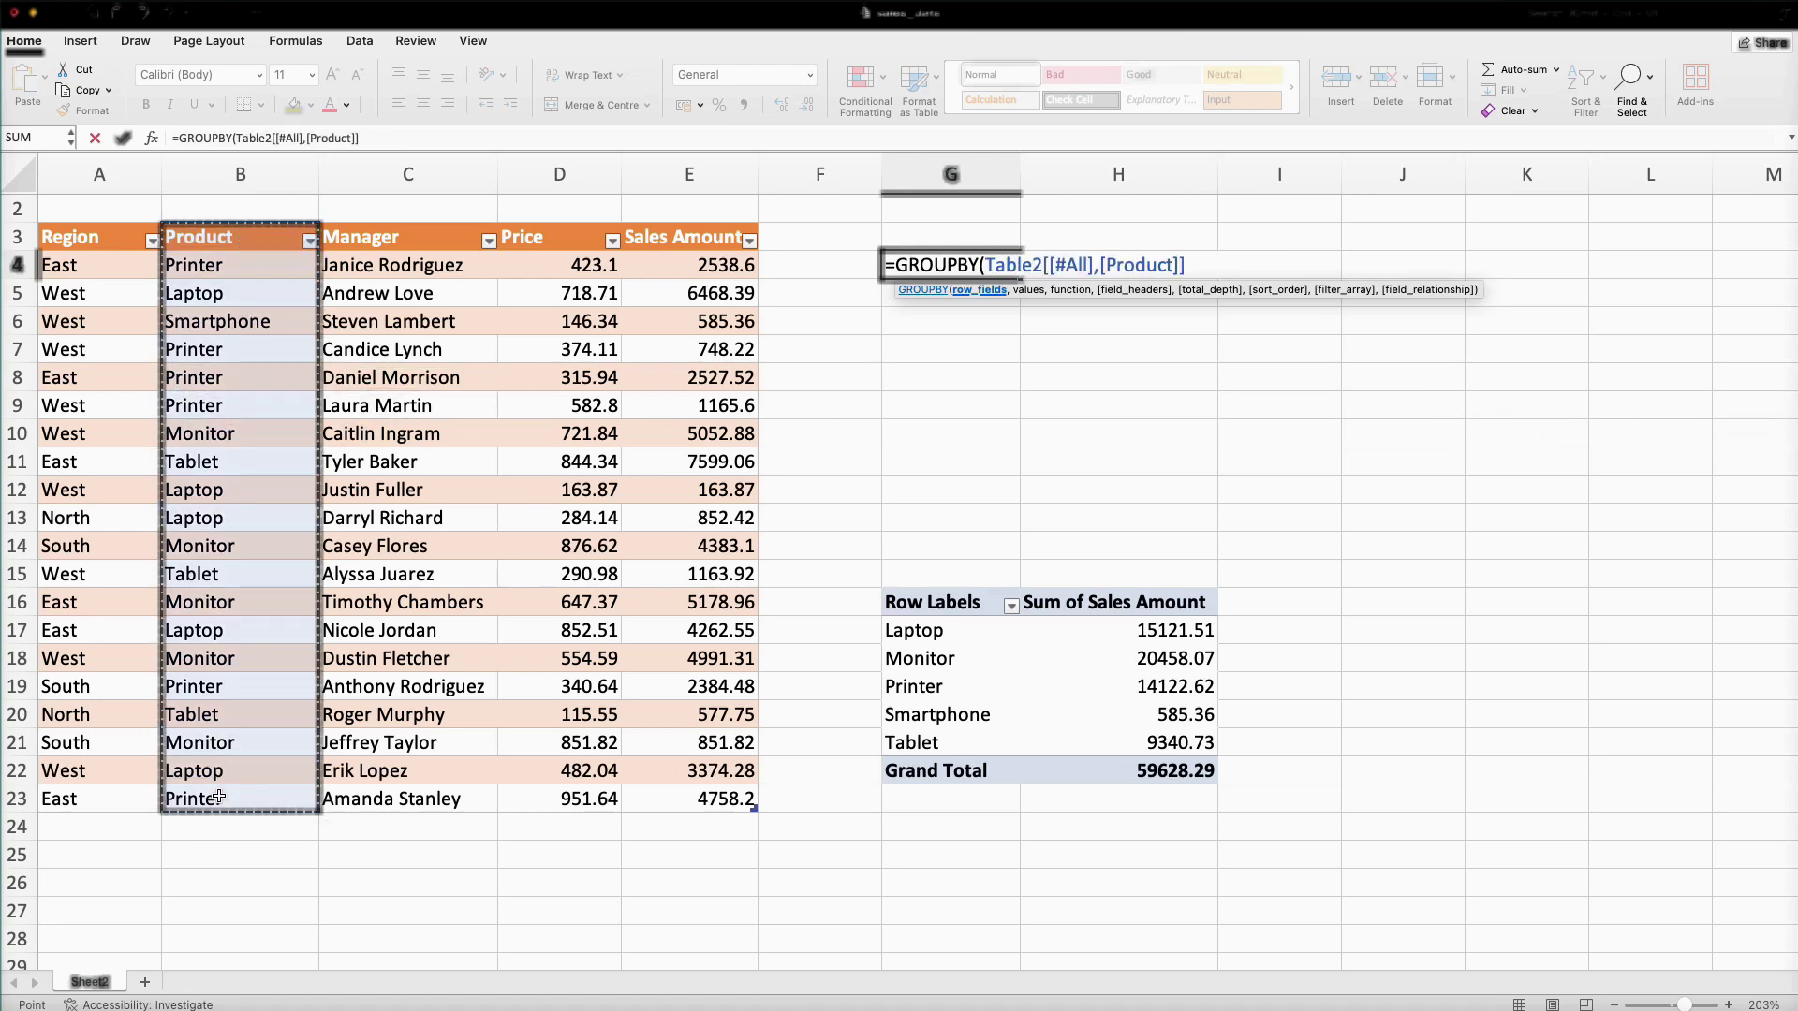
pyautogui.write(',')
pyautogui.moveTo(656, 240); pyautogui.dragTo(670, 801)
pyautogui.write(',')
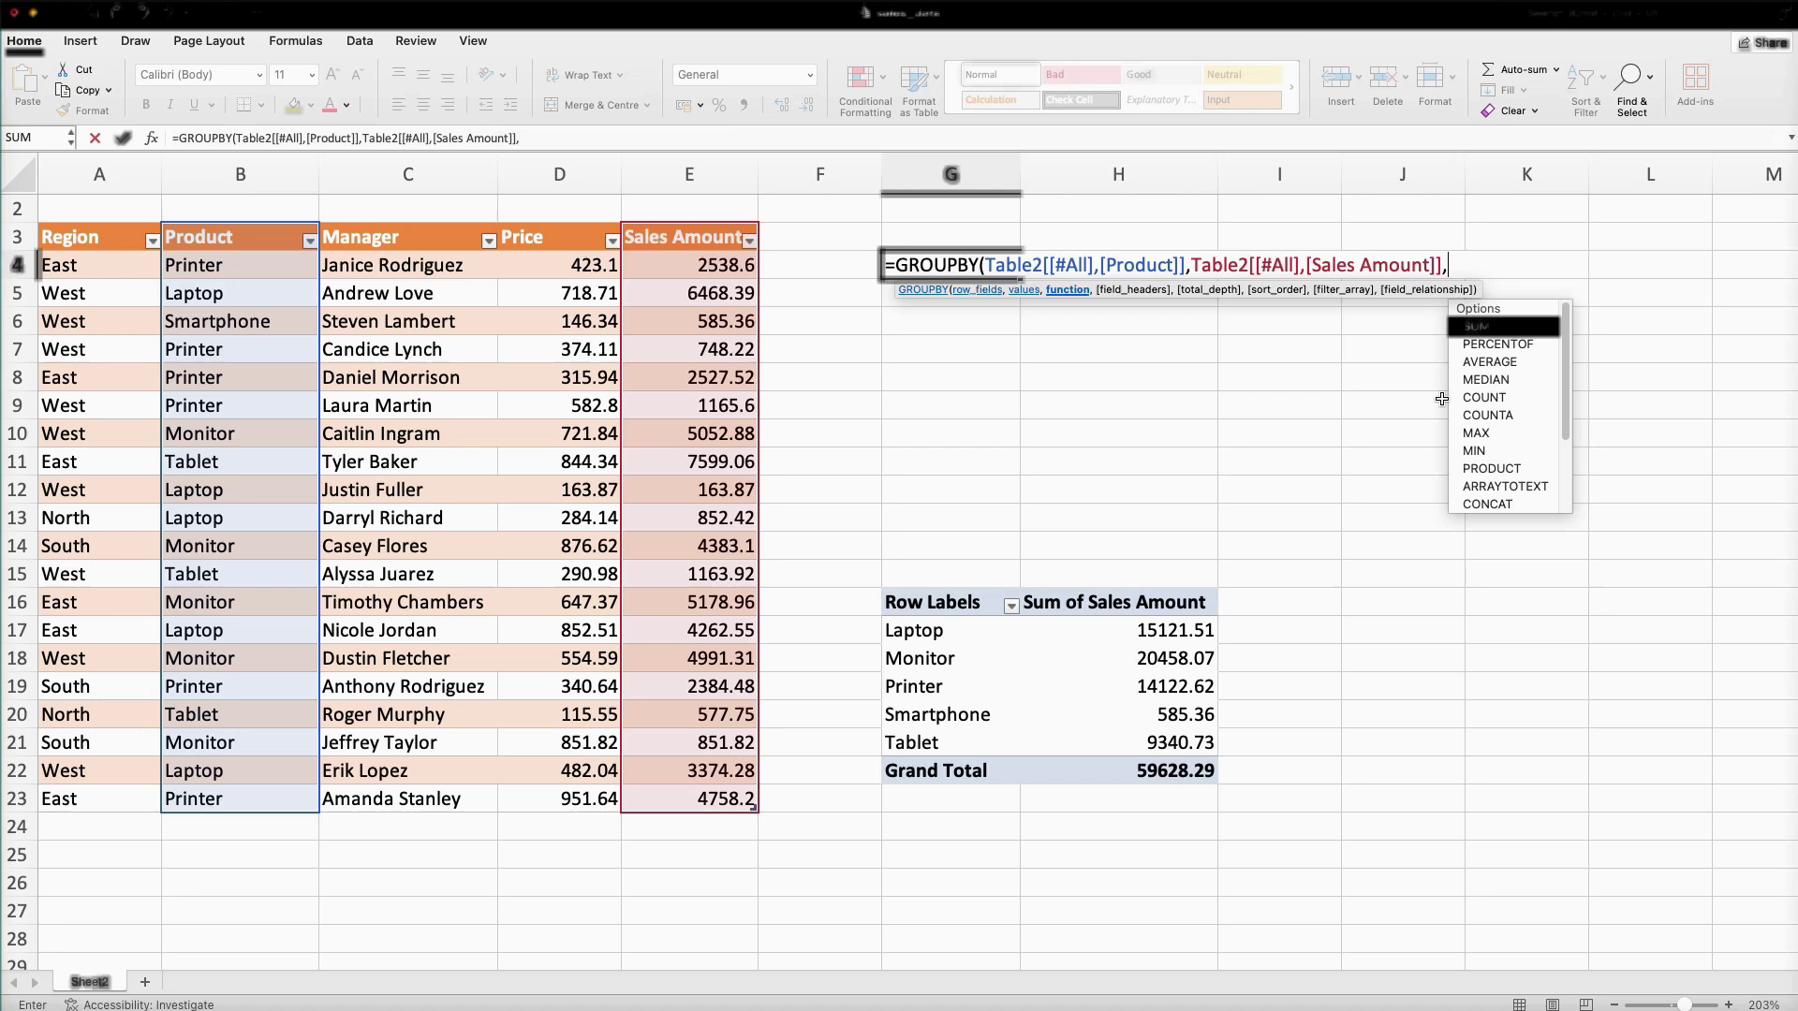
pyautogui.doubleClick(1537, 328)
pyautogui.write(')')
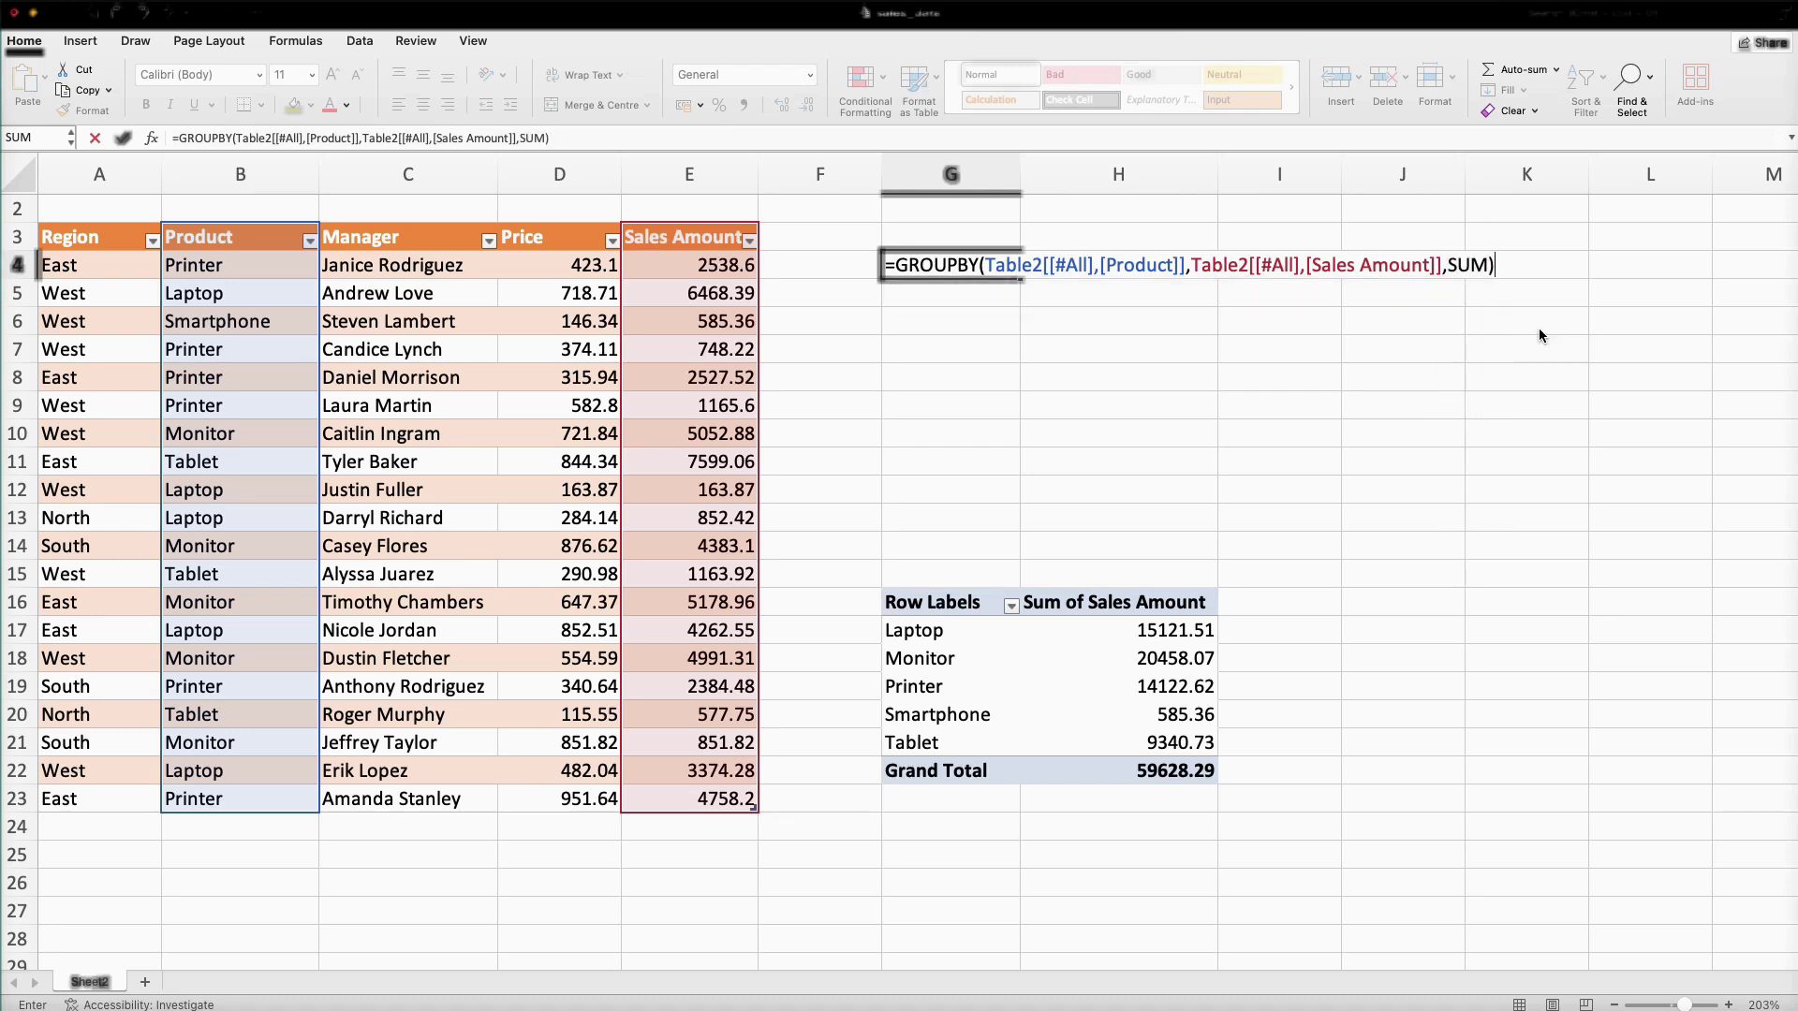
pyautogui.press('Return')
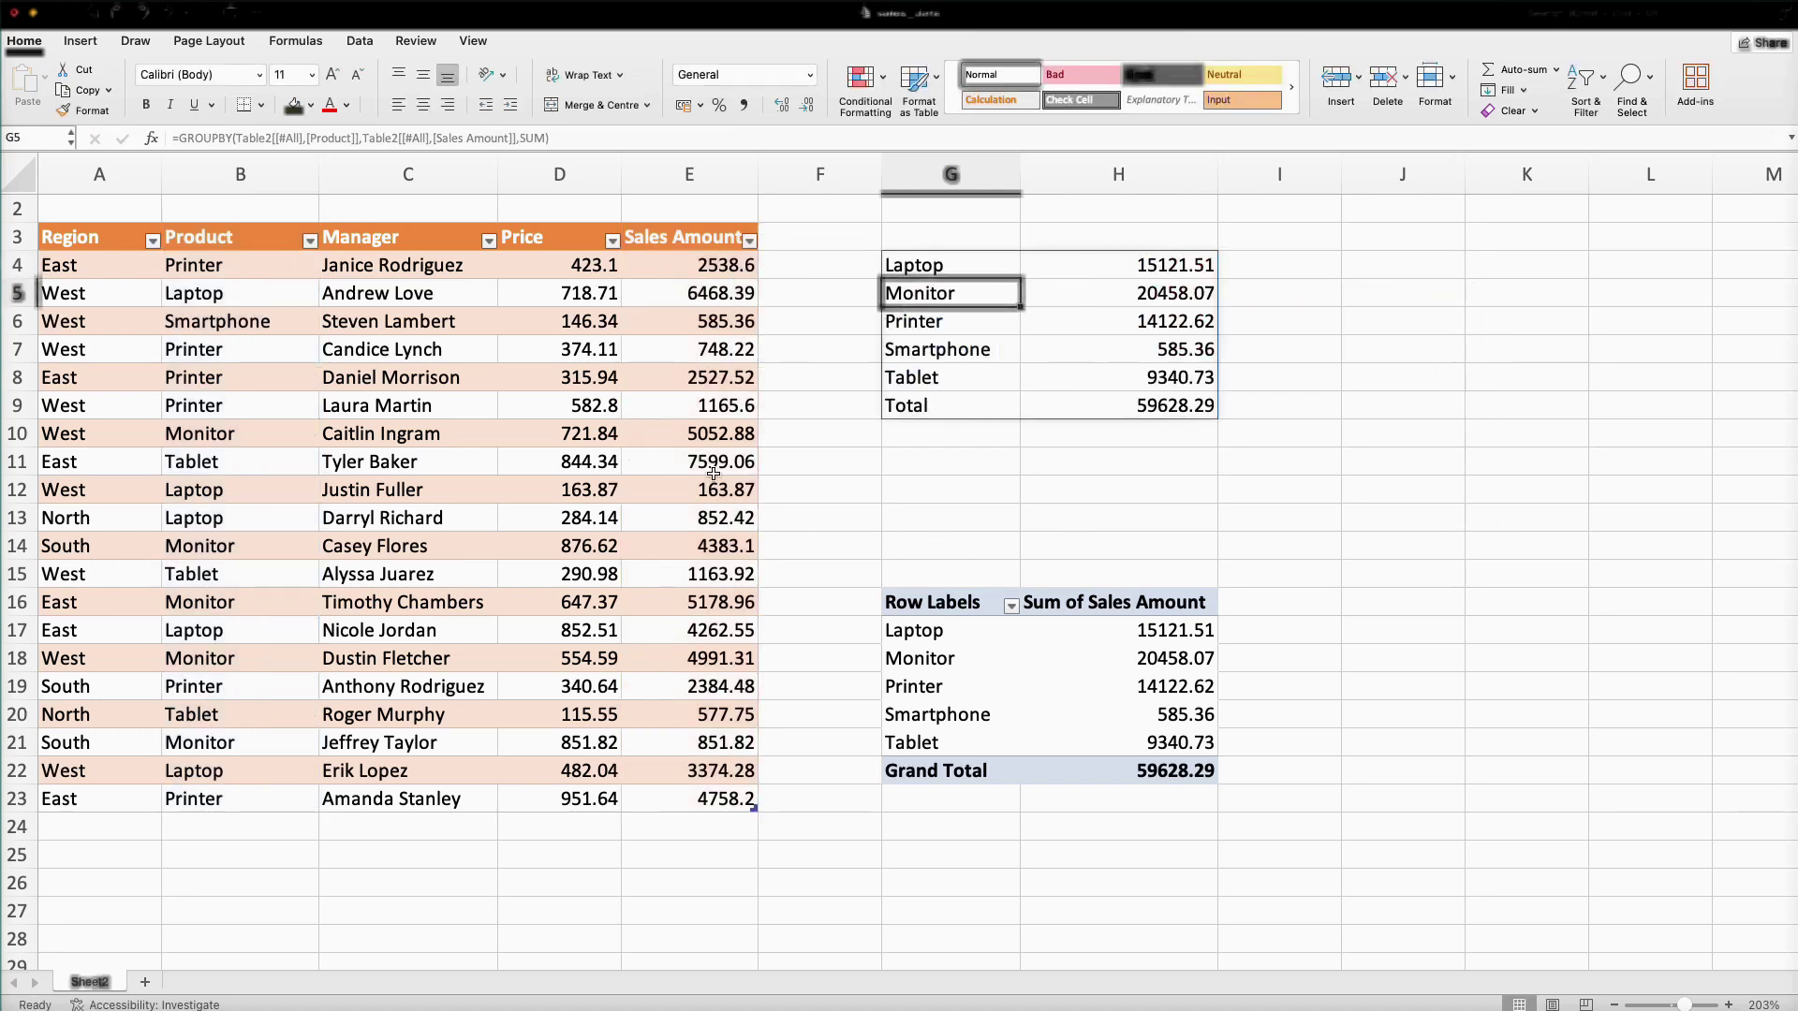
# Change the Monitor sale in E10 to 505299.88, raising the GROUPBY total to 559875.29
pyautogui.click(696, 435)
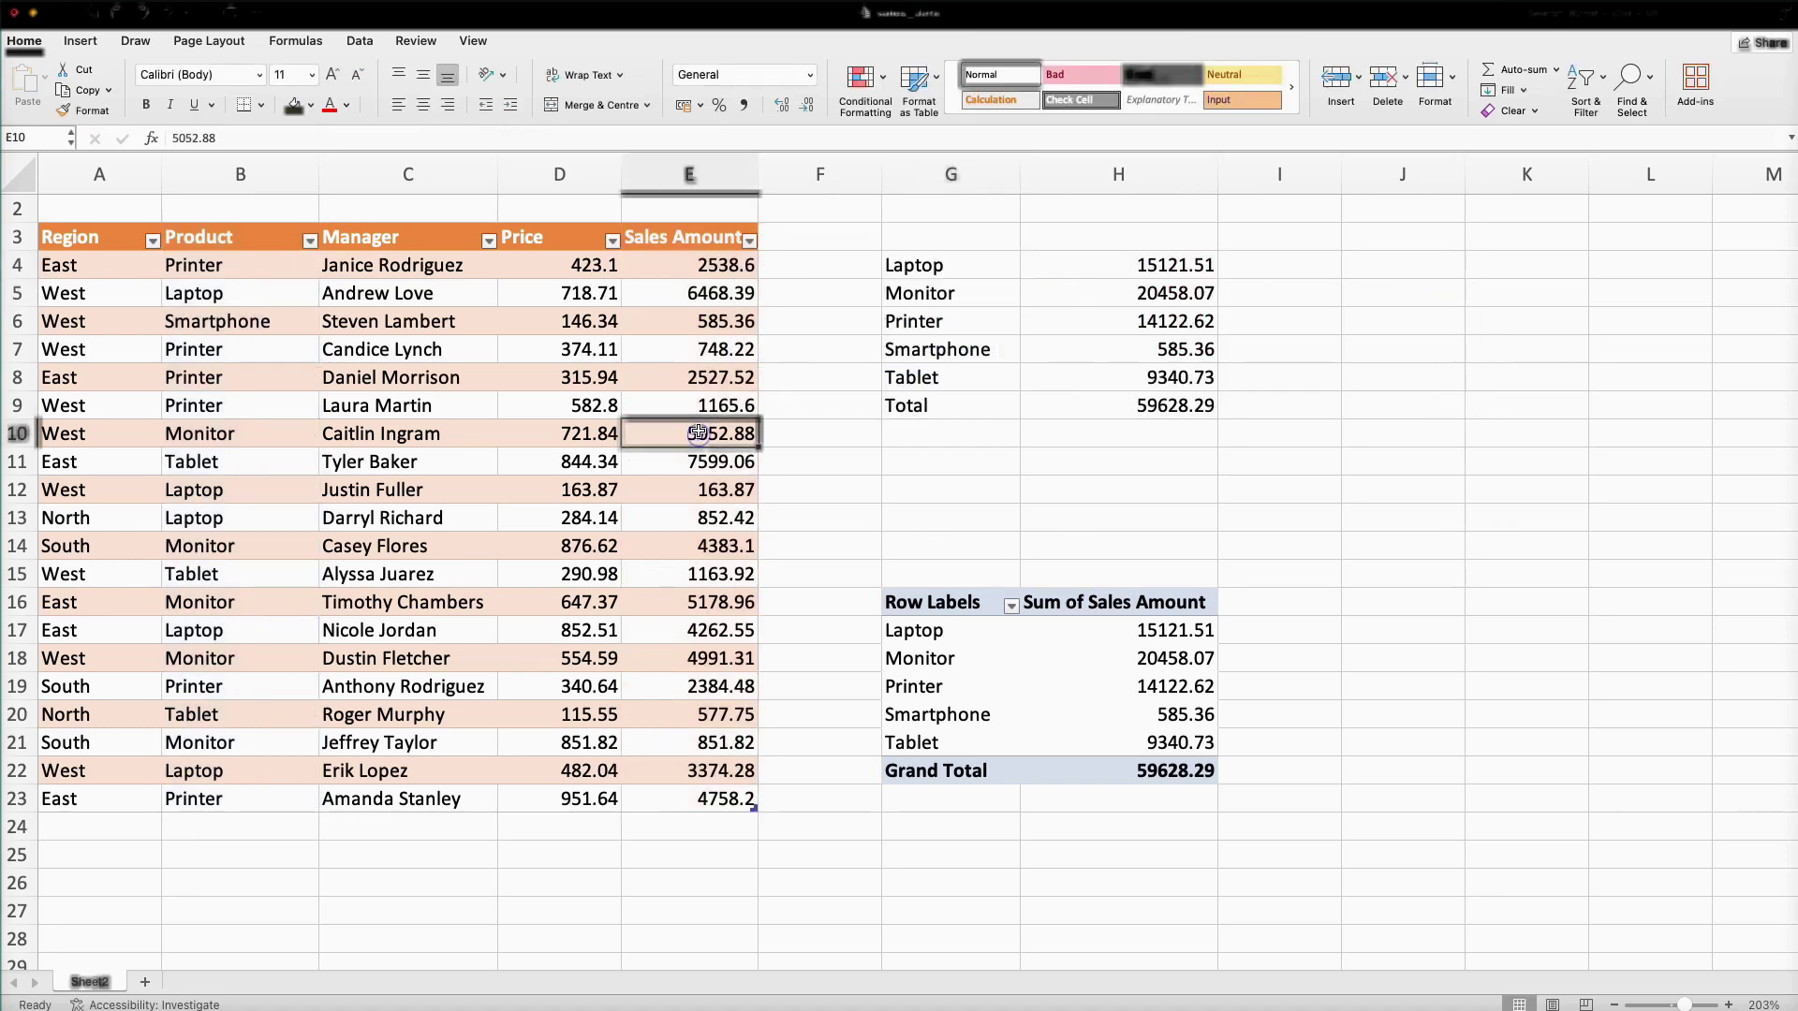
pyautogui.click(195, 137)
pyautogui.write('99')
pyautogui.press('Return')
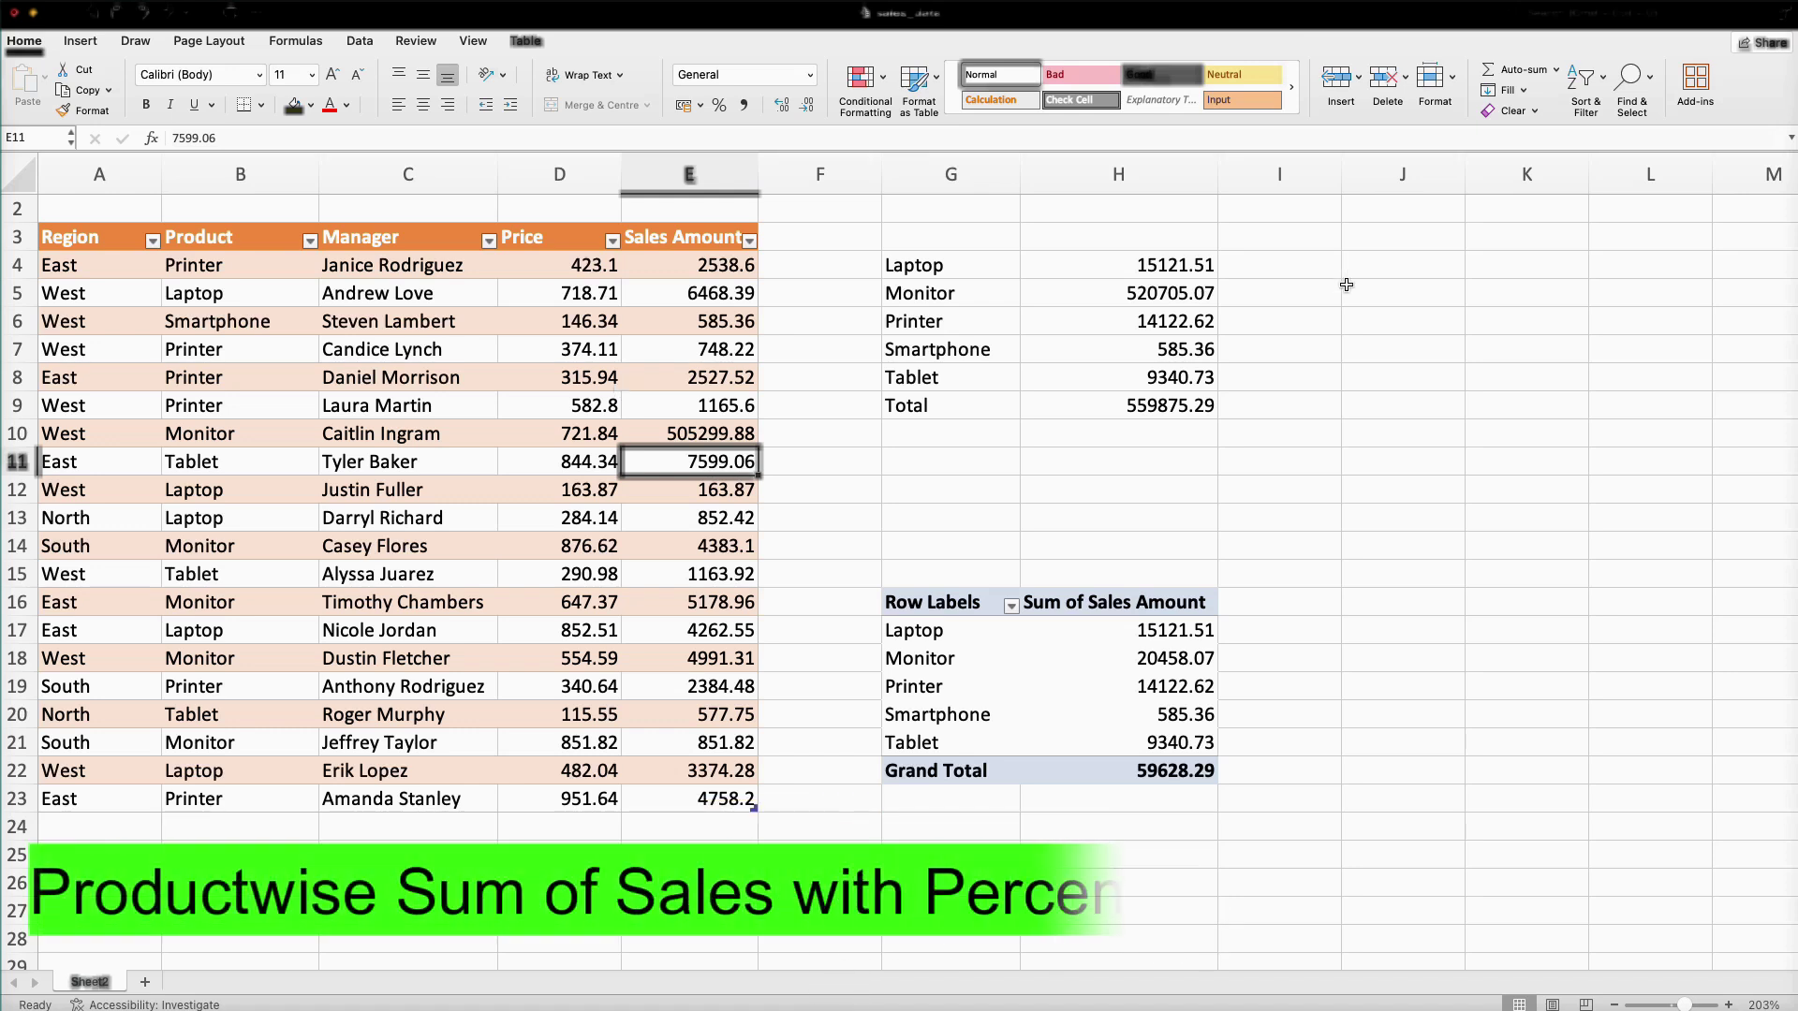
pyautogui.click(1069, 676)
# Add a second Sales Amount field to the PivotTable values, shown as % of Grand Total
pyautogui.moveTo(1568, 323); pyautogui.dragTo(1718, 760)
pyautogui.rightClick(1310, 686)
pyautogui.moveTo(1484, 766)
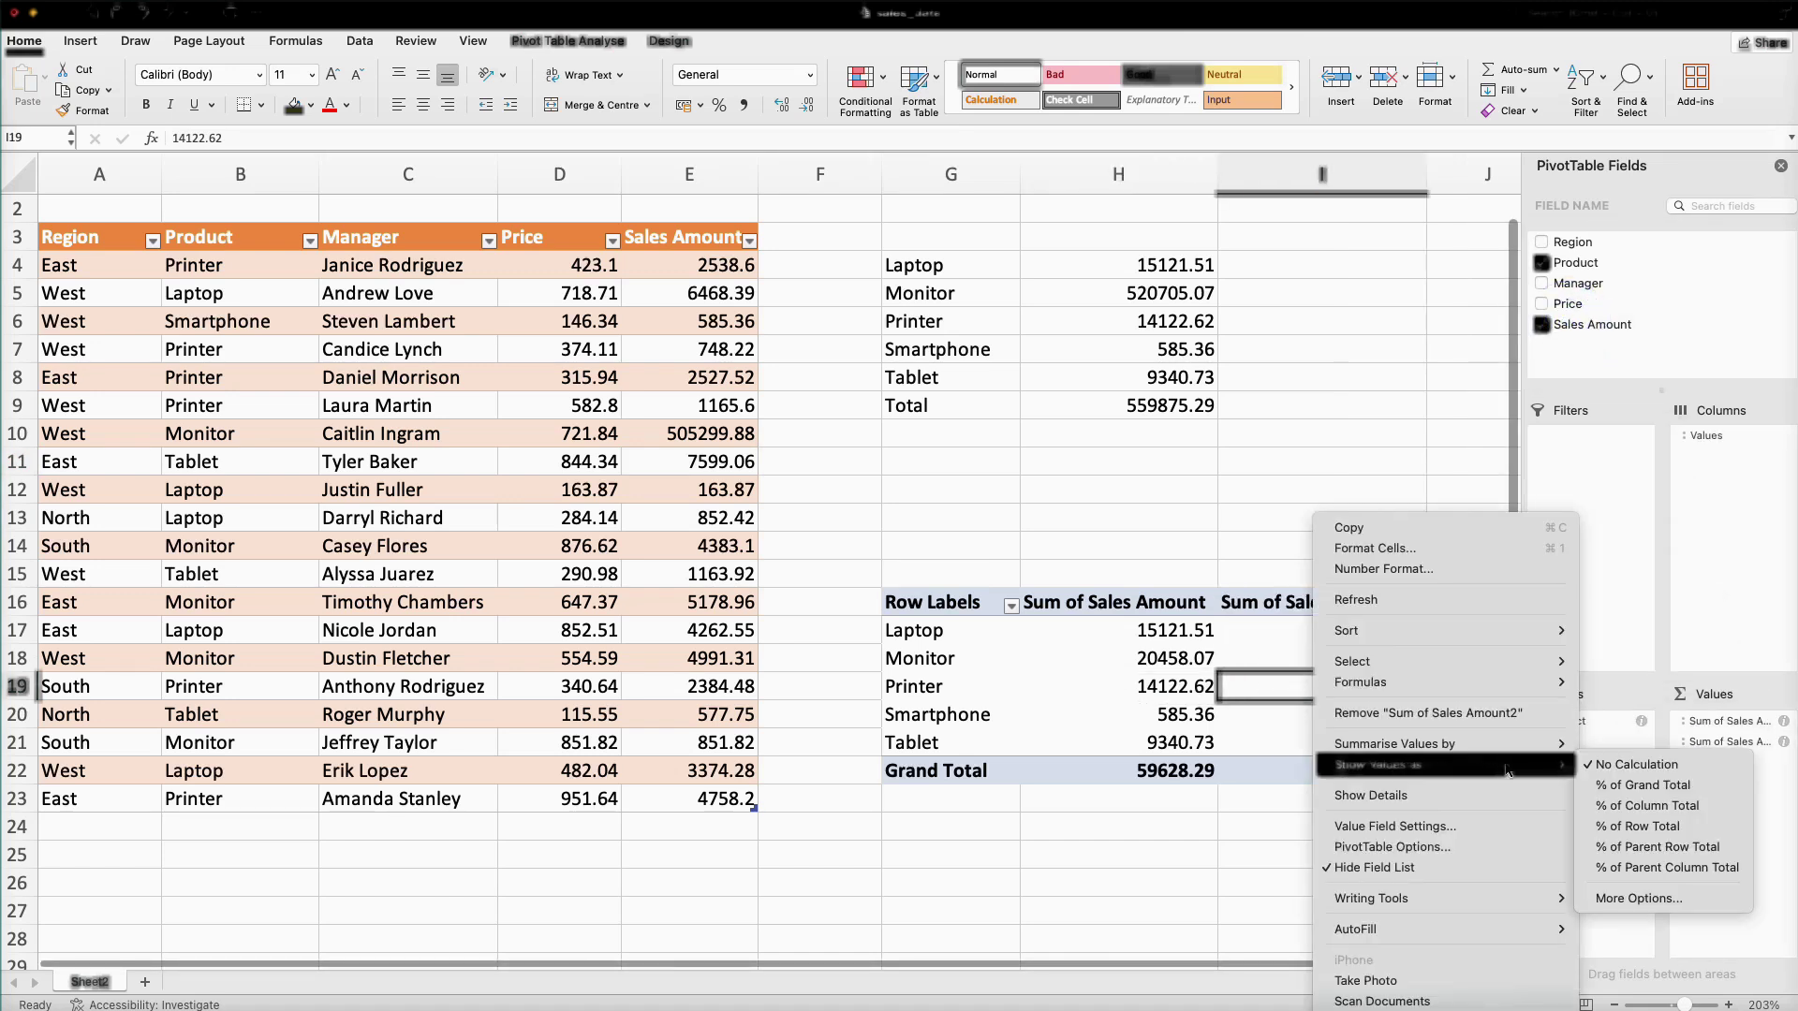
pyautogui.click(1732, 788)
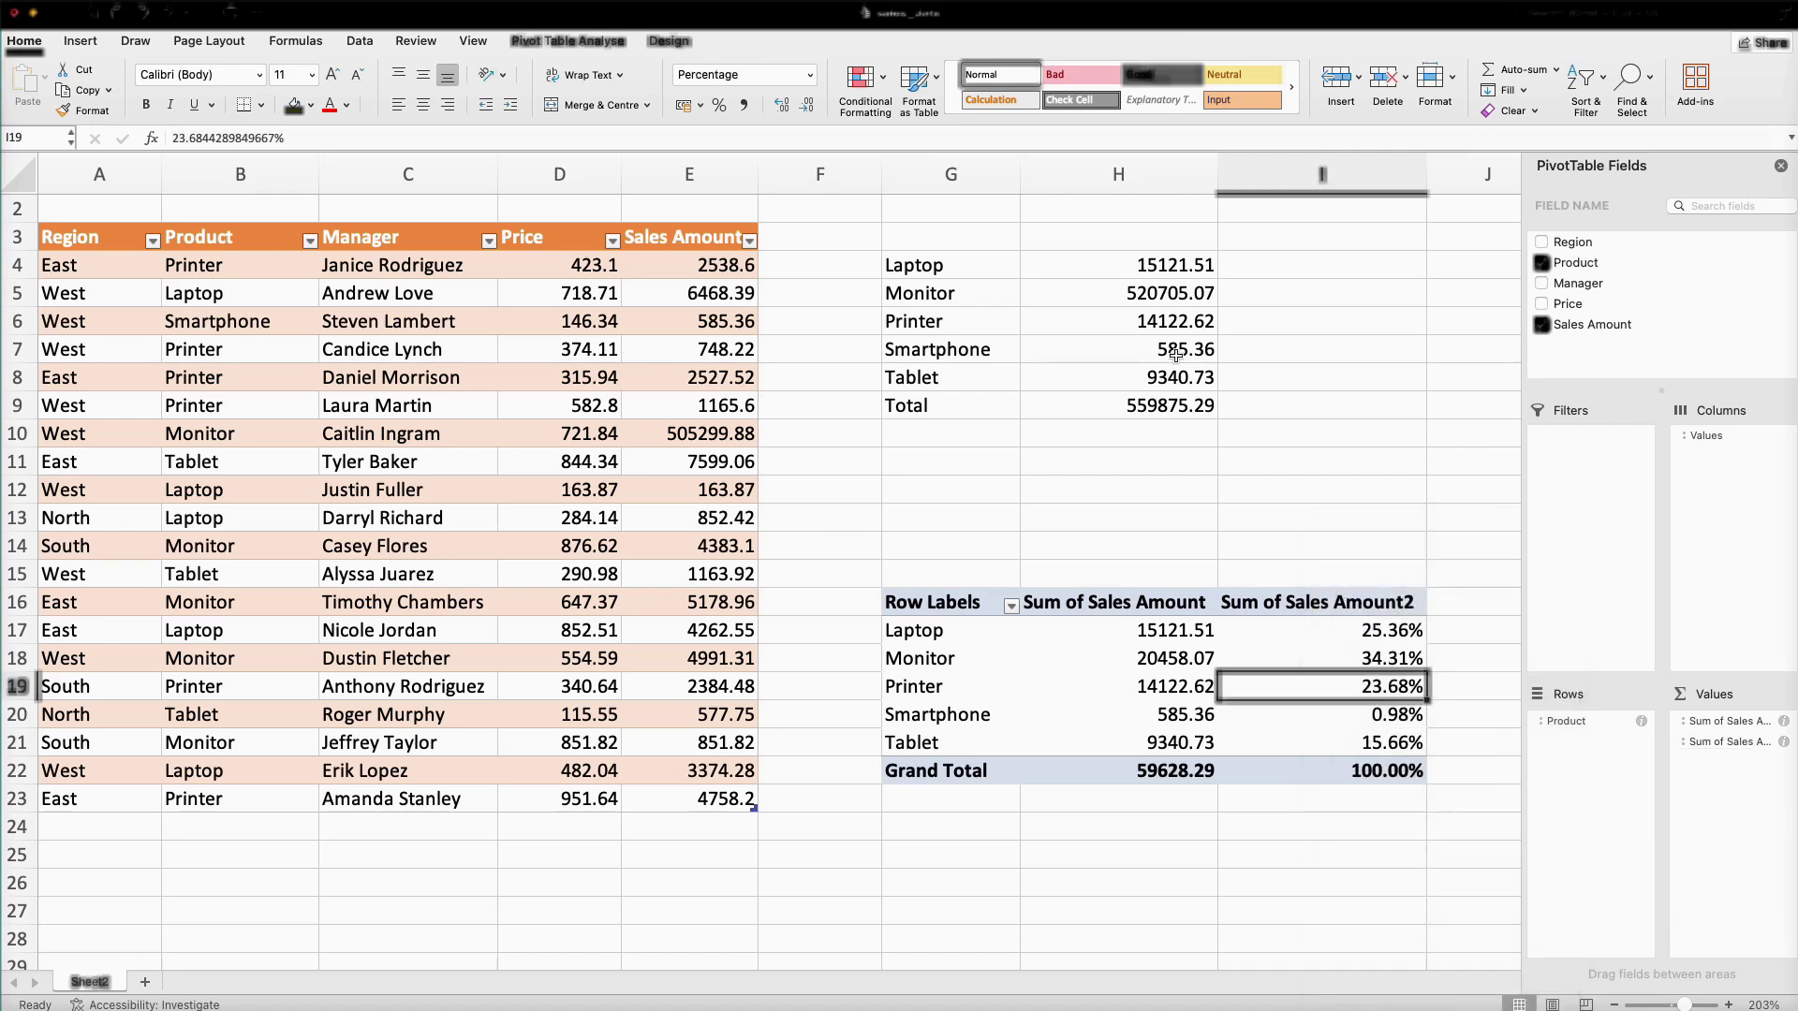
pyautogui.click(1152, 323)
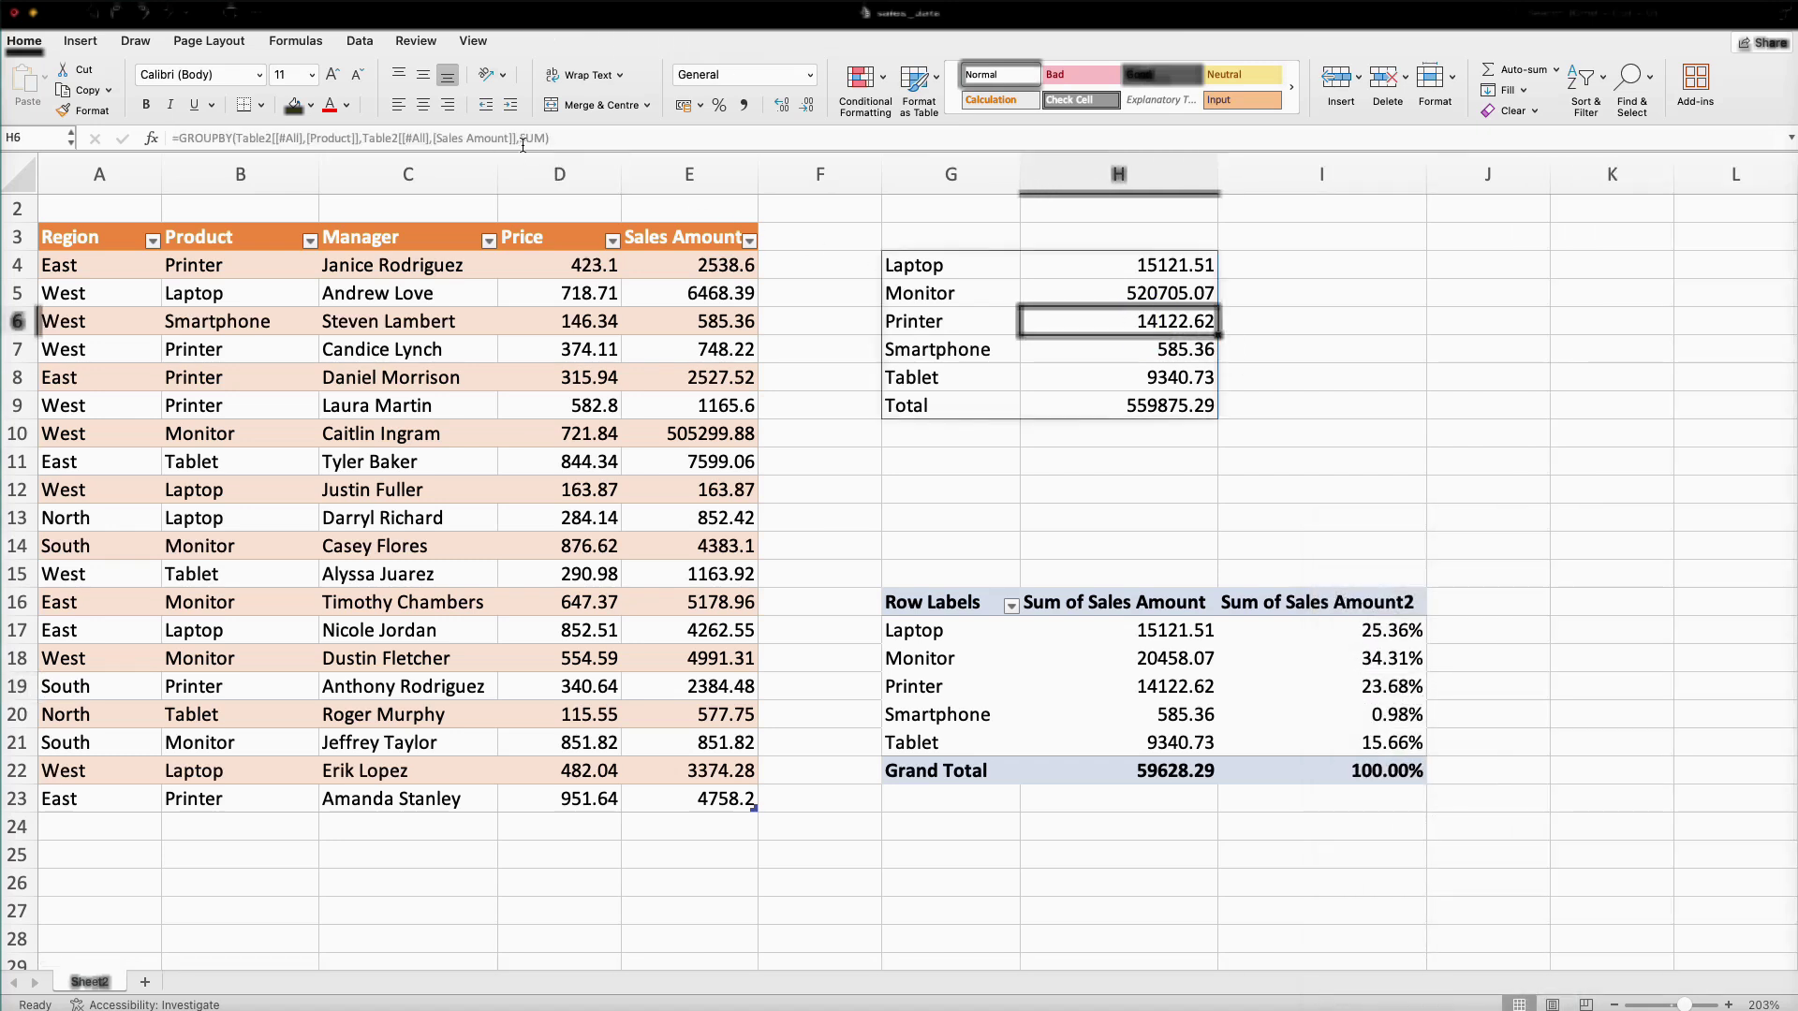
# Change the G4 GROUPBY function argument from SUM to HSTACK(SUM,PERCENTOF)
pyautogui.click(521, 139)
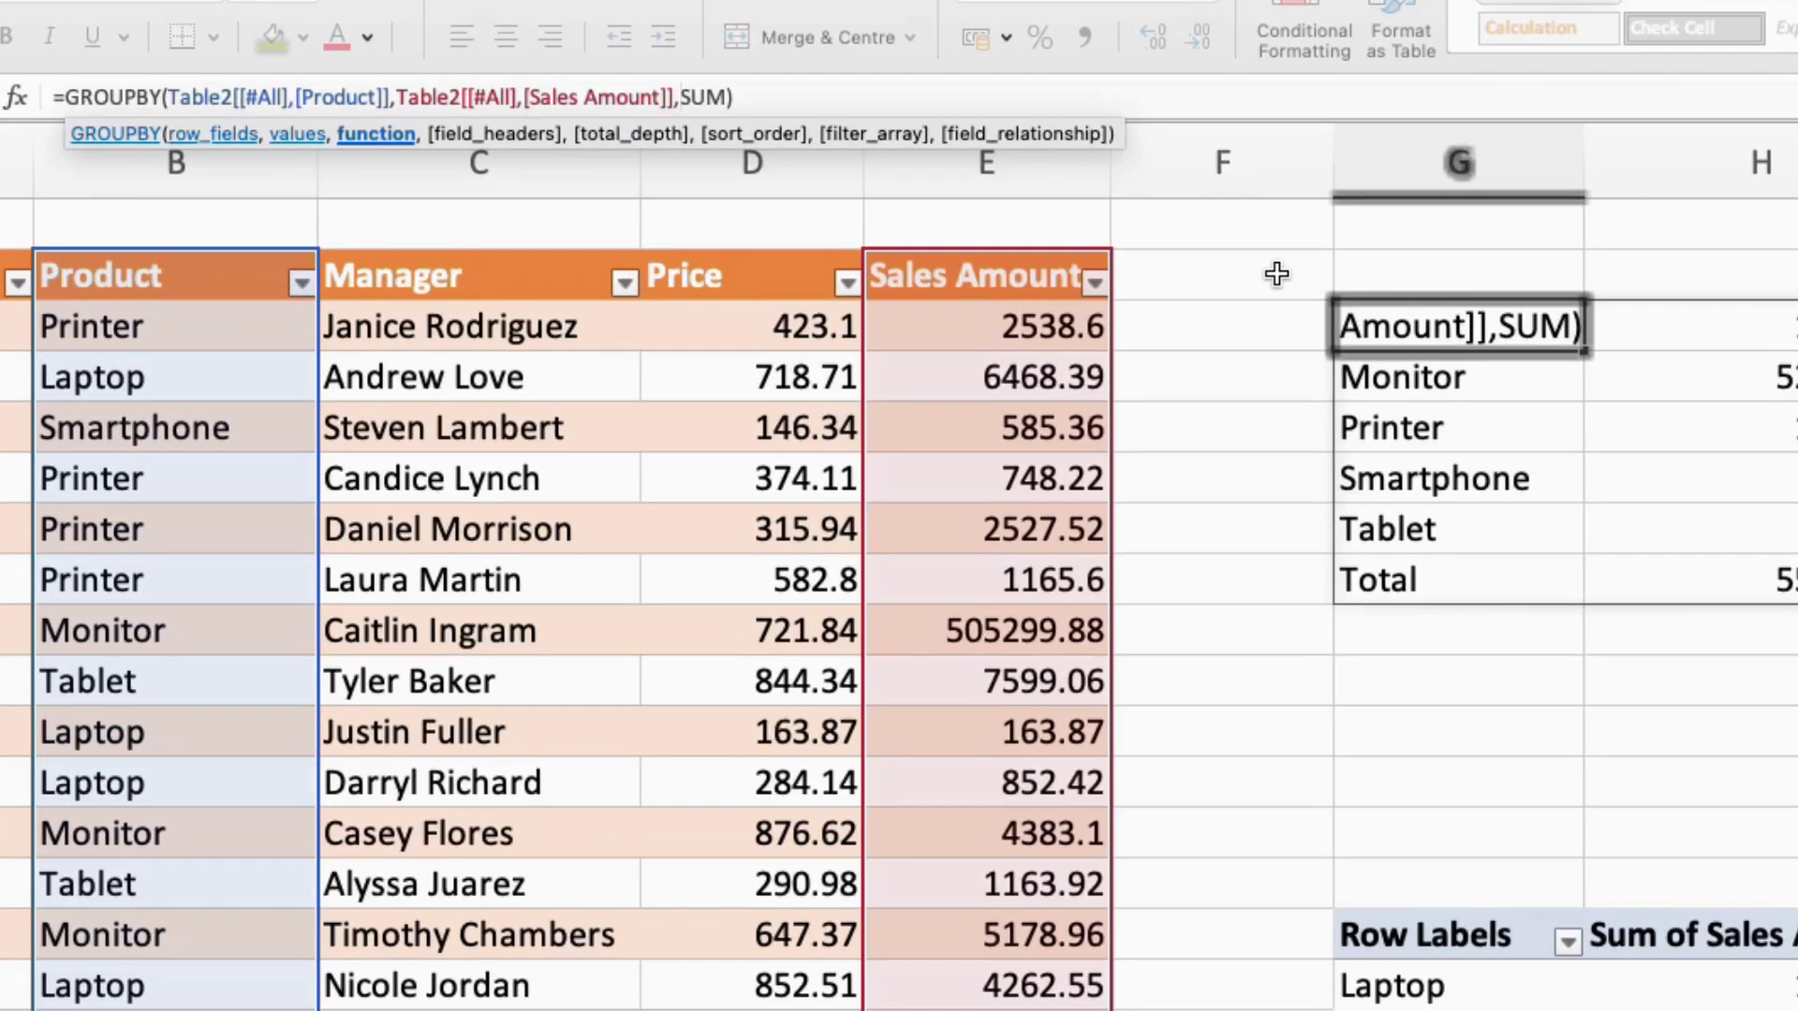
pyautogui.write('hstack')
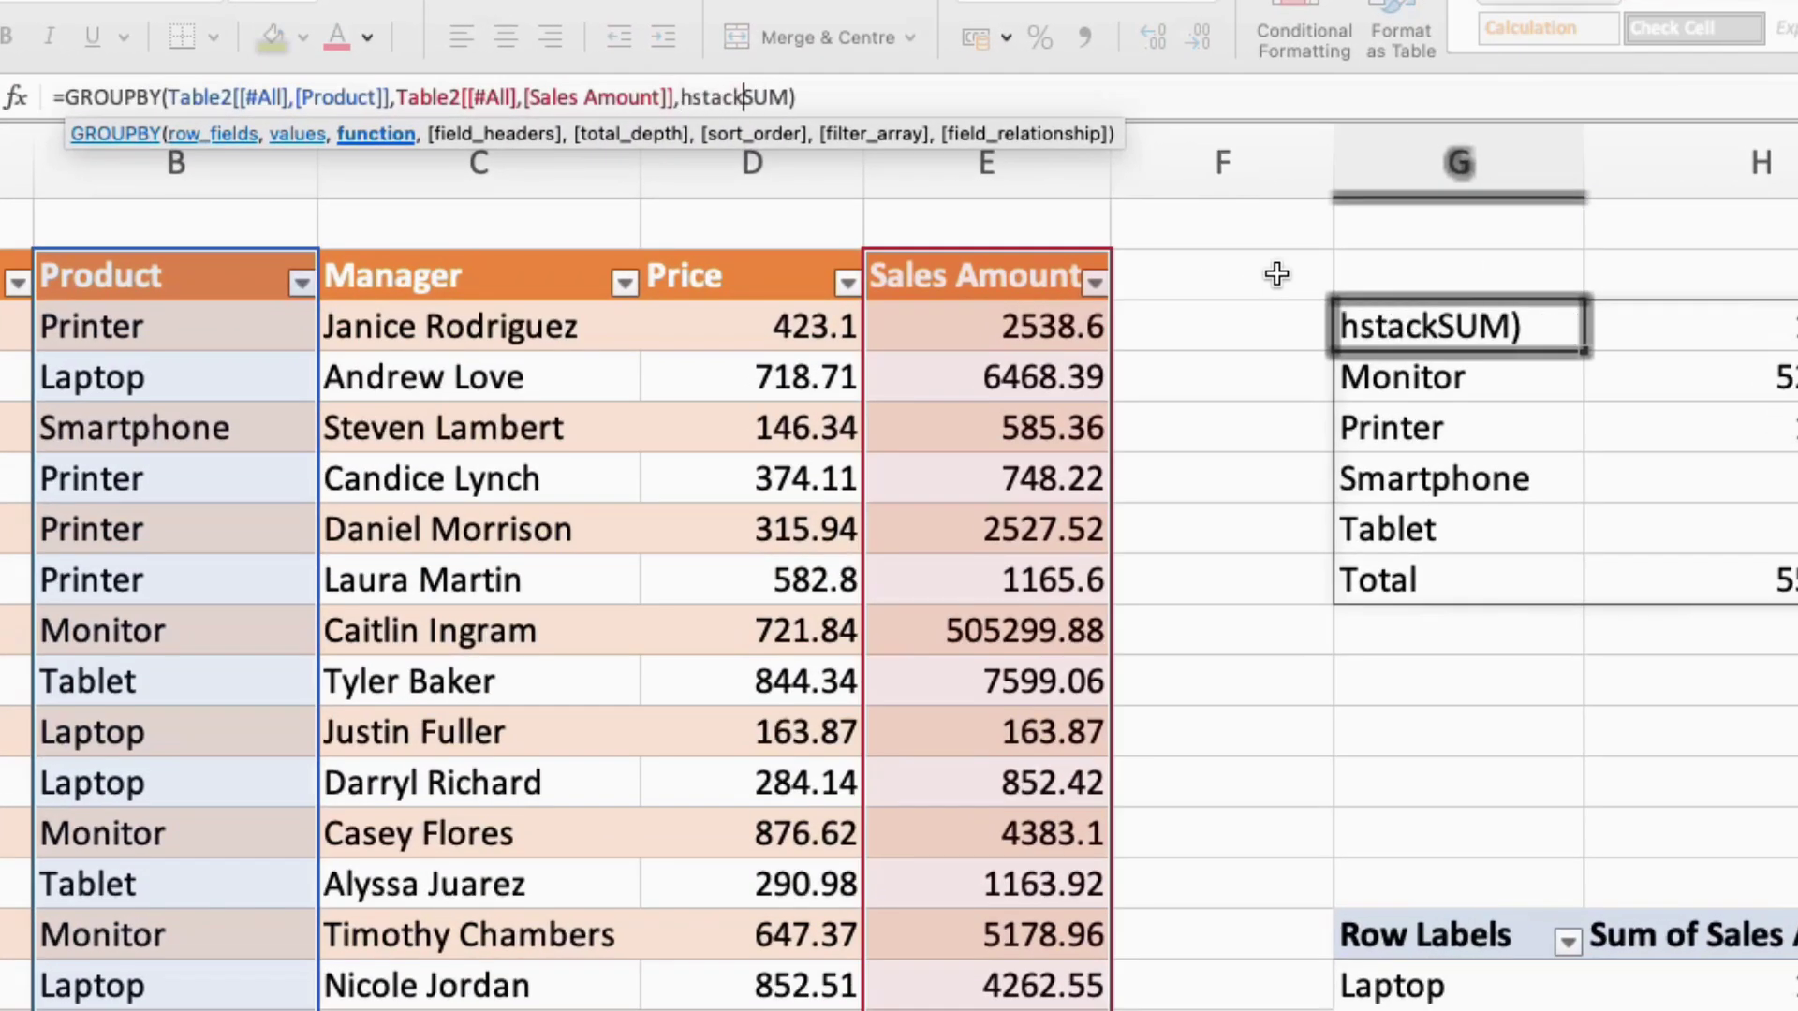
pyautogui.write('(')
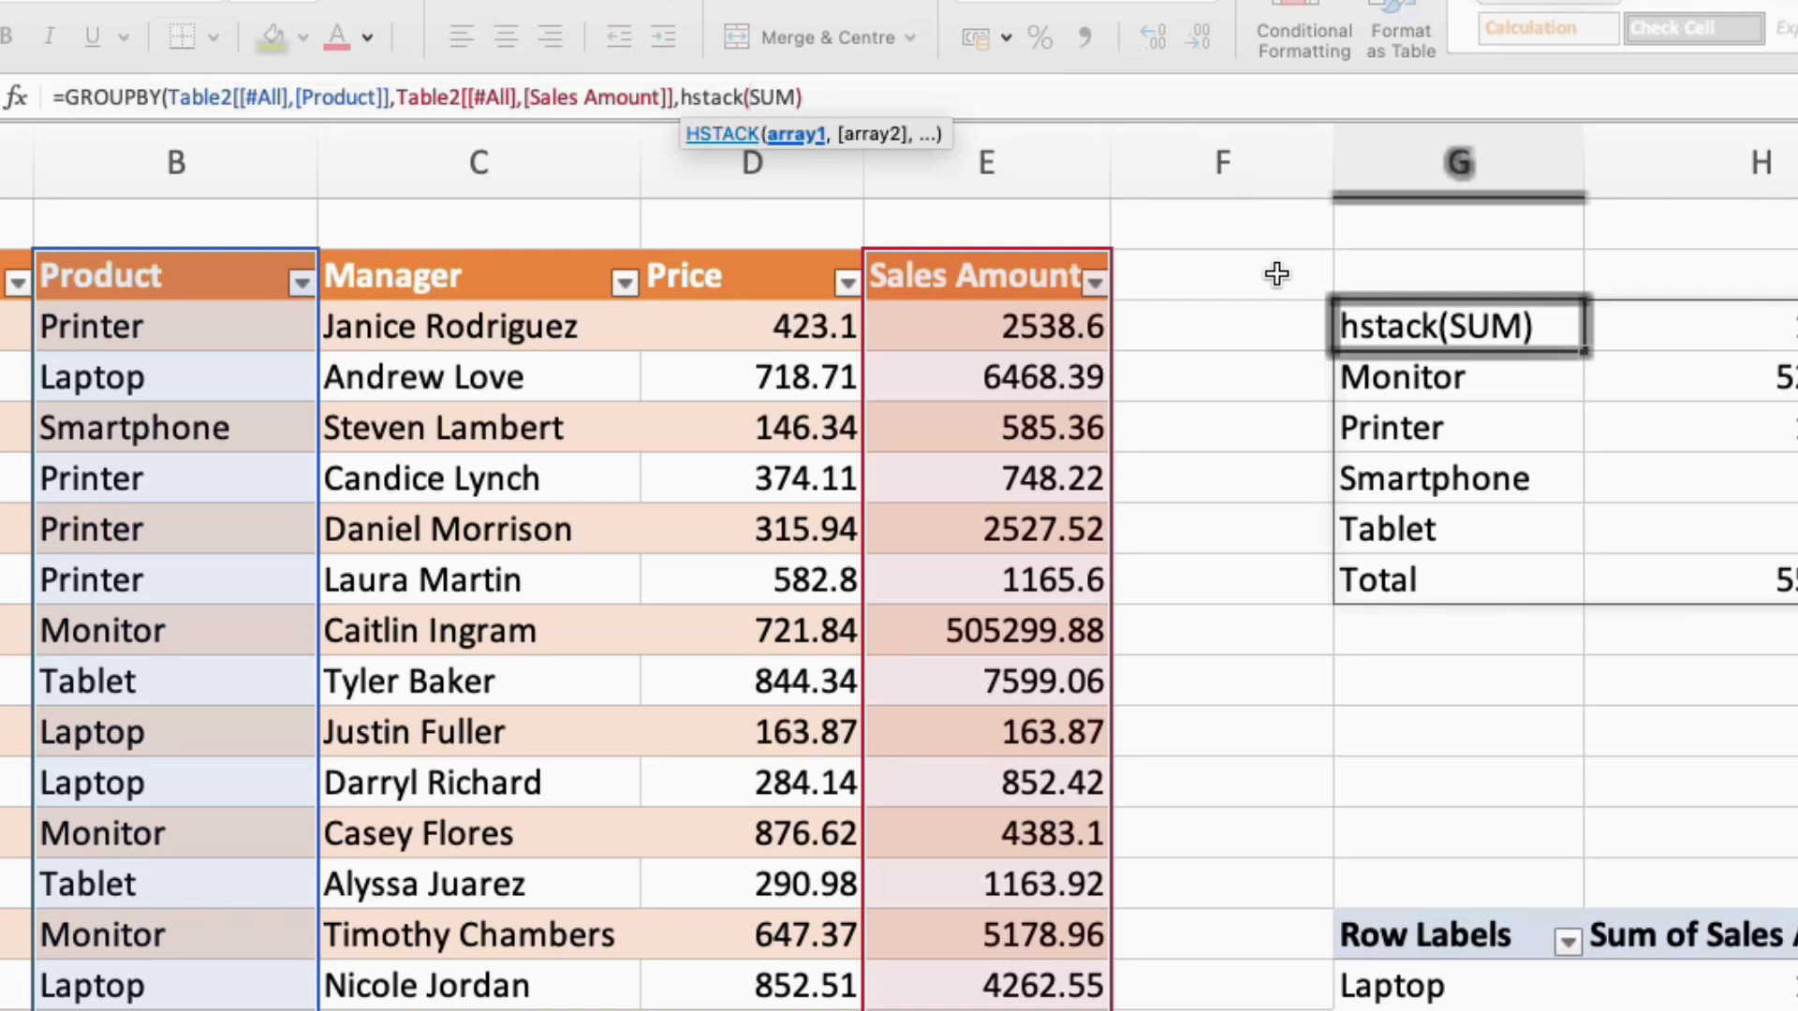
pyautogui.press('Right')
pyautogui.press('Right')
pyautogui.press('Right')
pyautogui.write(',')
pyautogui.write('perf')
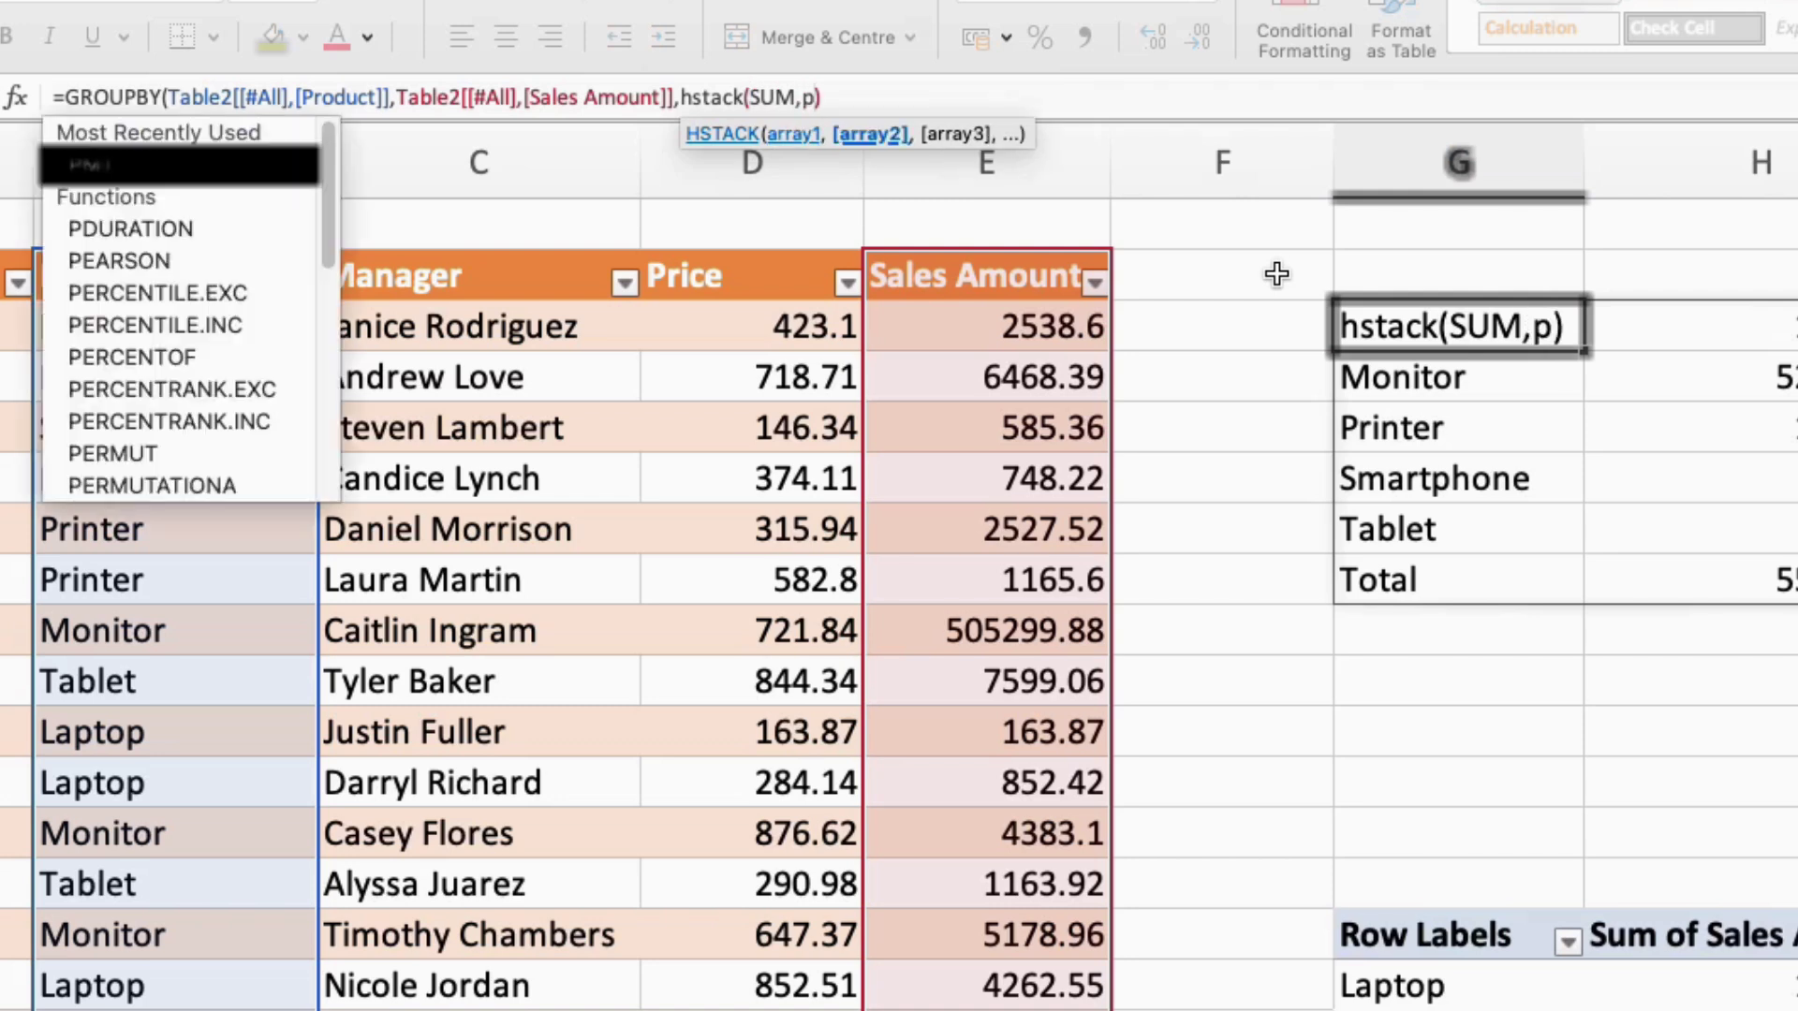
pyautogui.press('BackSpace')
pyautogui.write('ento')
pyautogui.press('Tab')
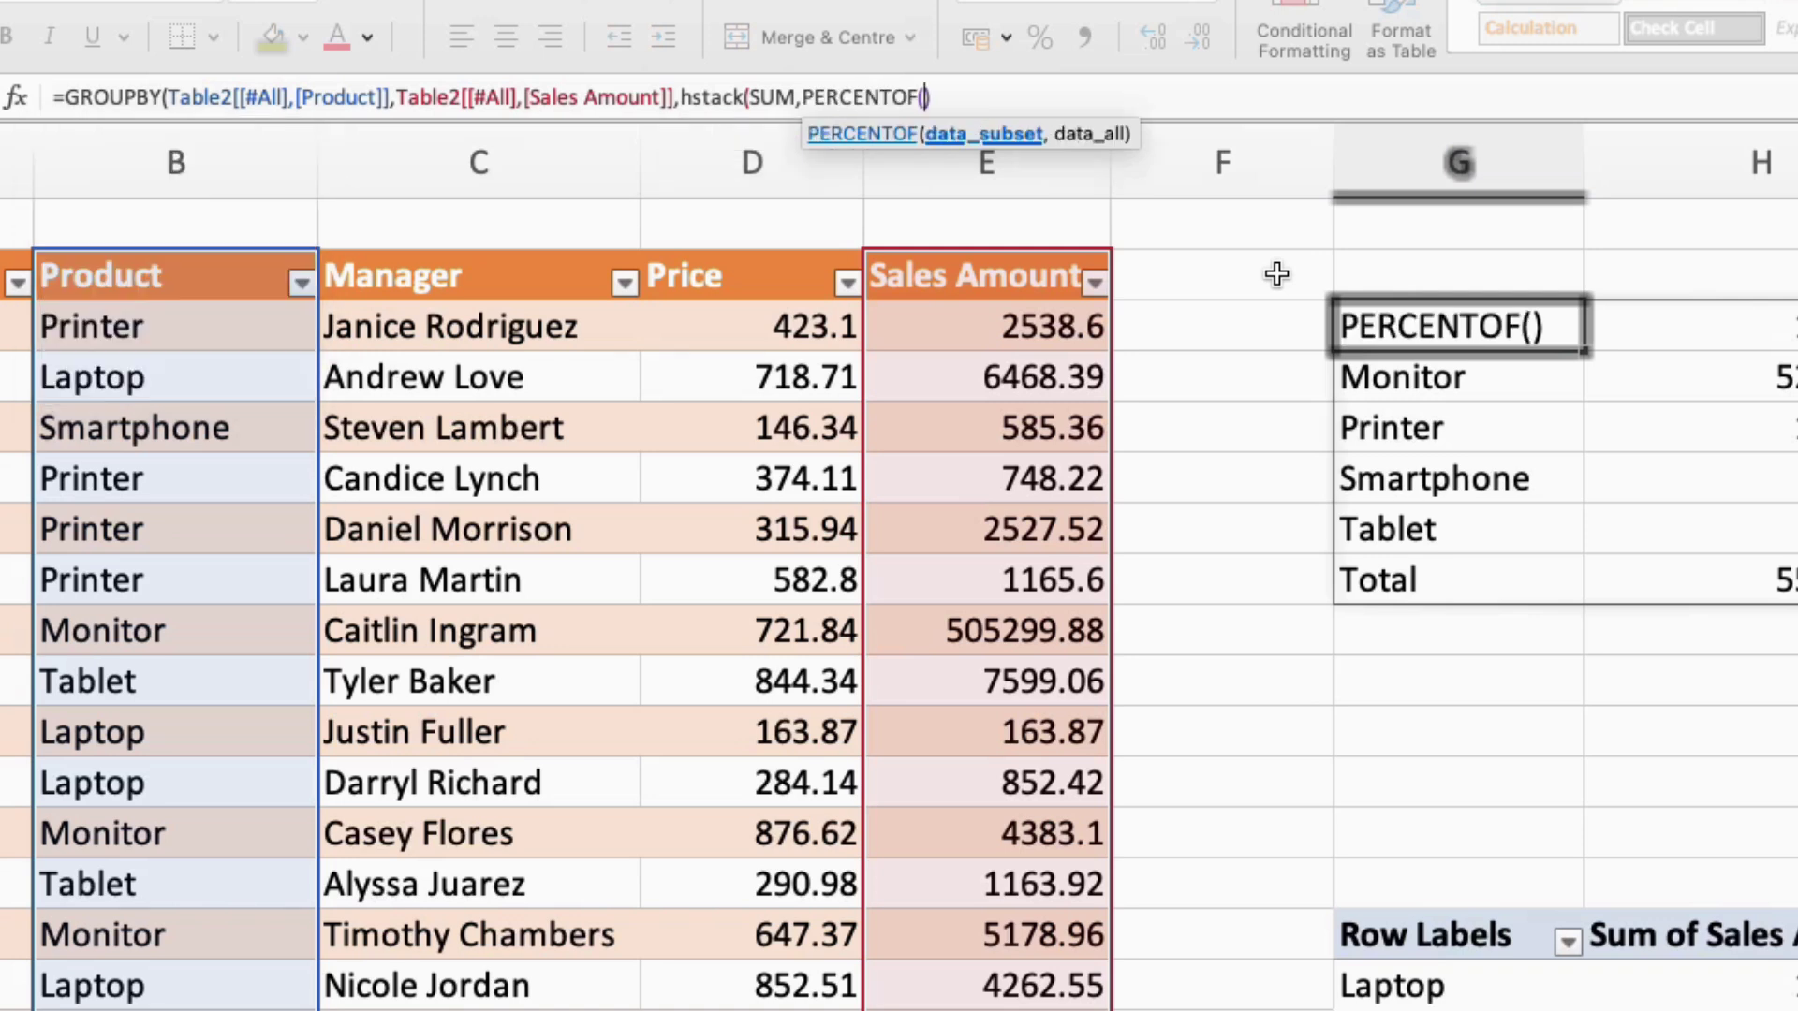
pyautogui.press('BackSpace')
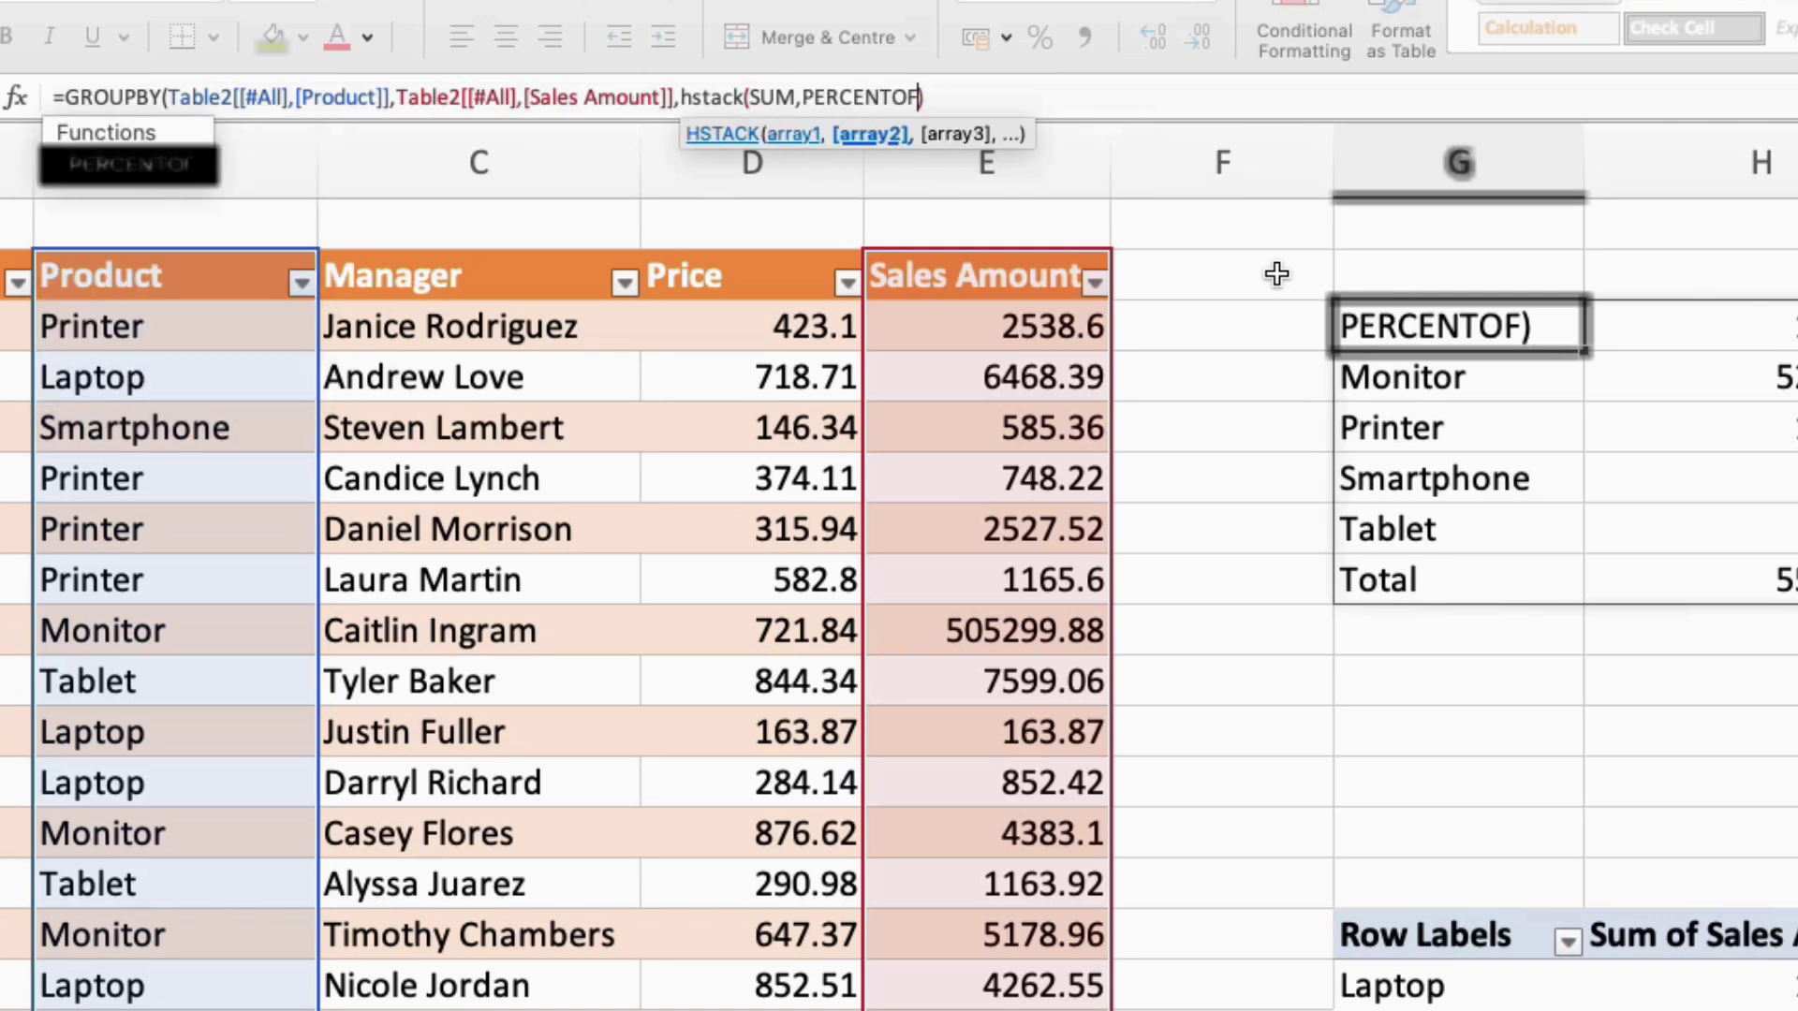
pyautogui.press('Right')
pyautogui.write(')')
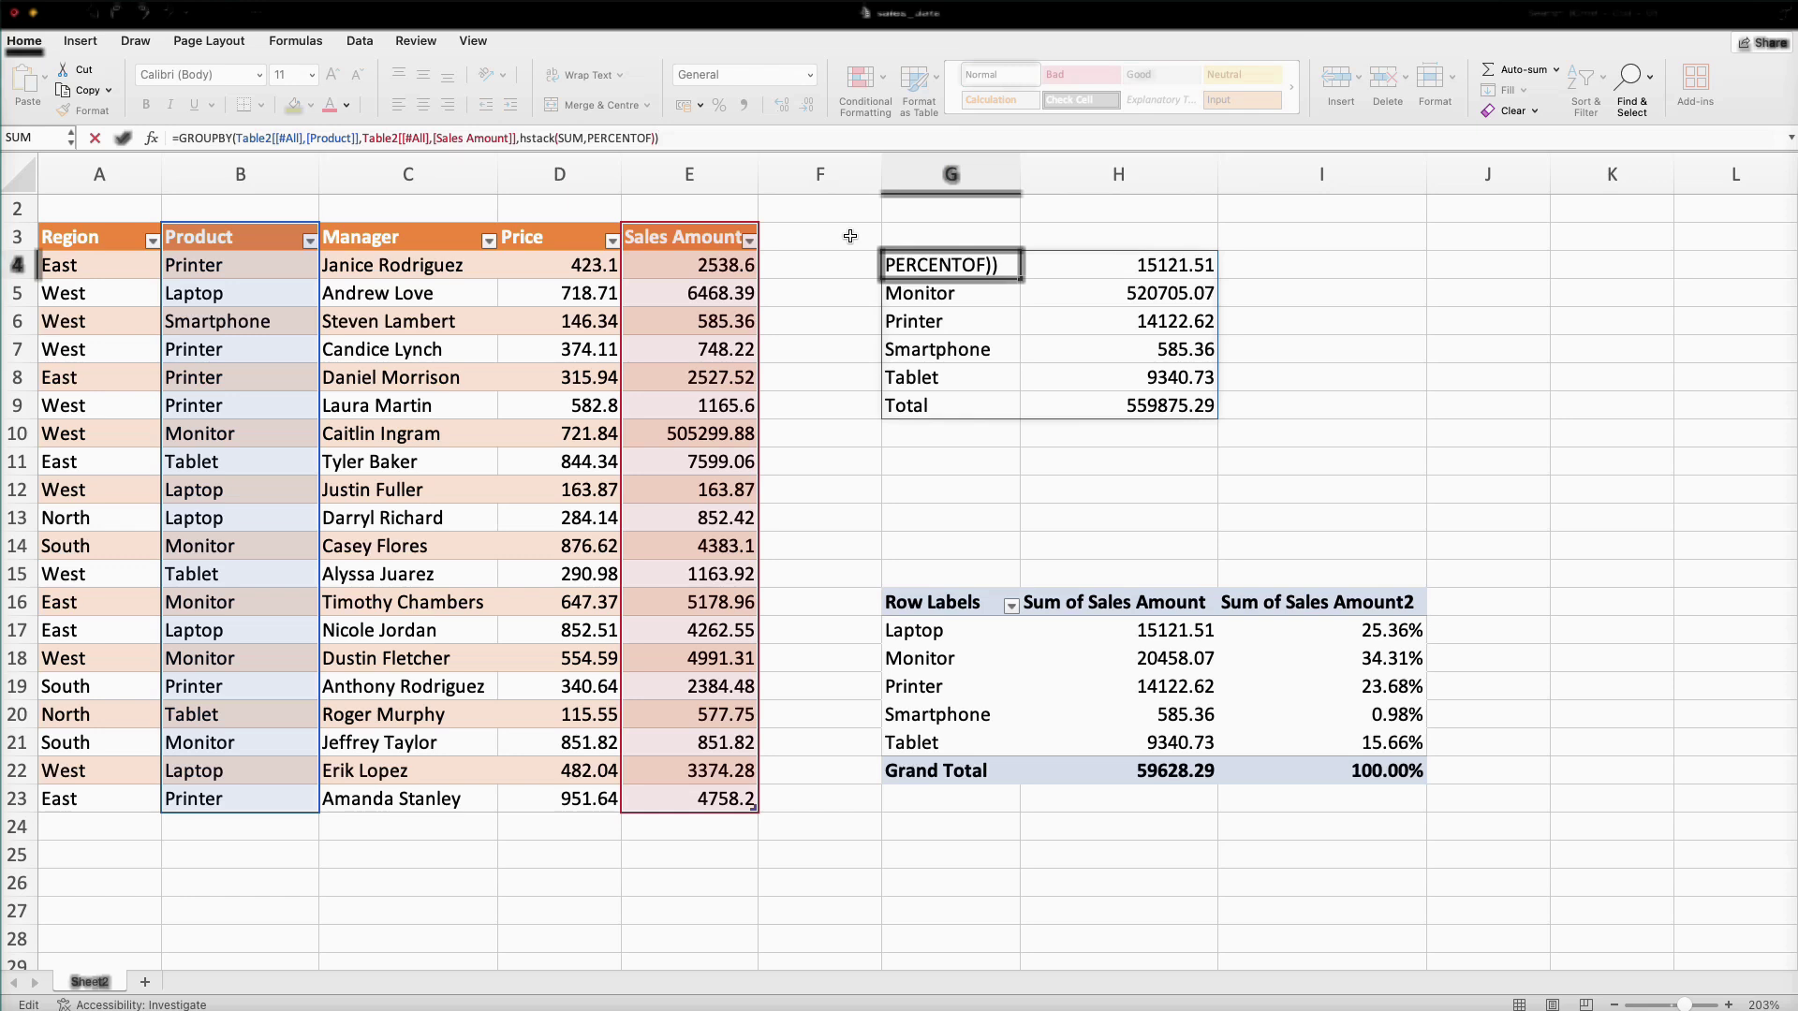
pyautogui.press('Return')
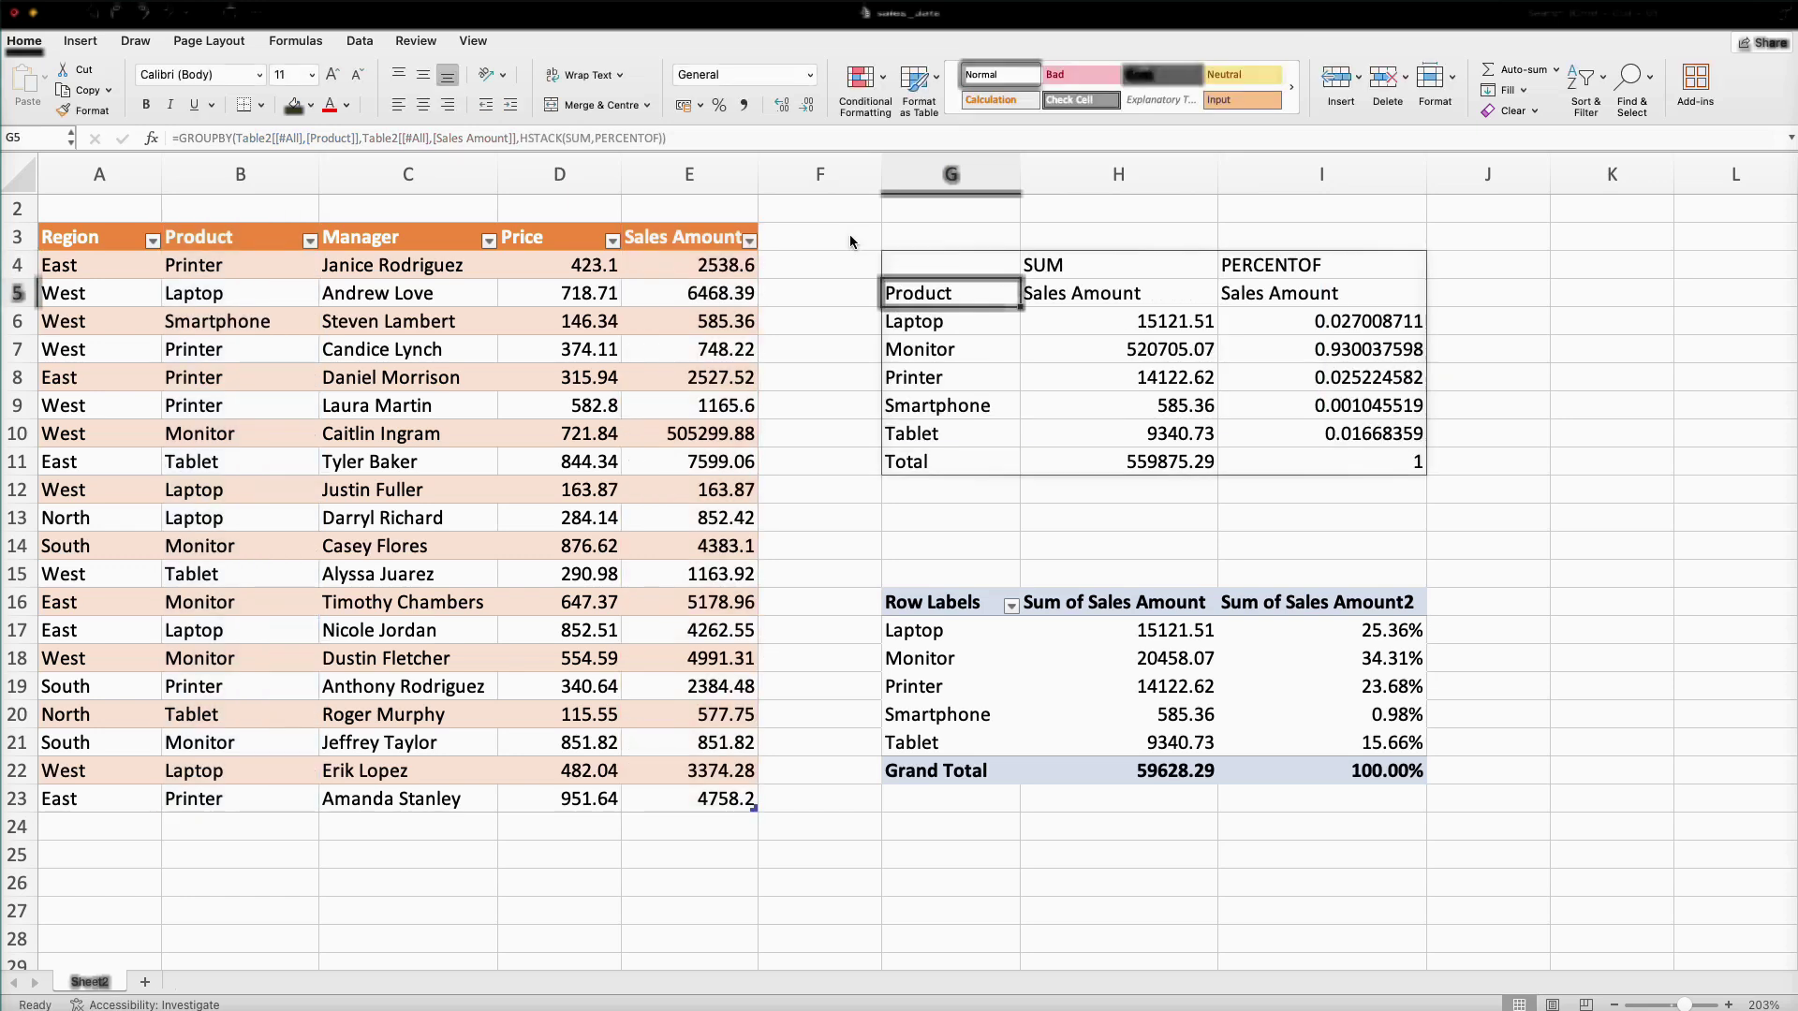
pyautogui.moveTo(1371, 314); pyautogui.dragTo(1380, 463)
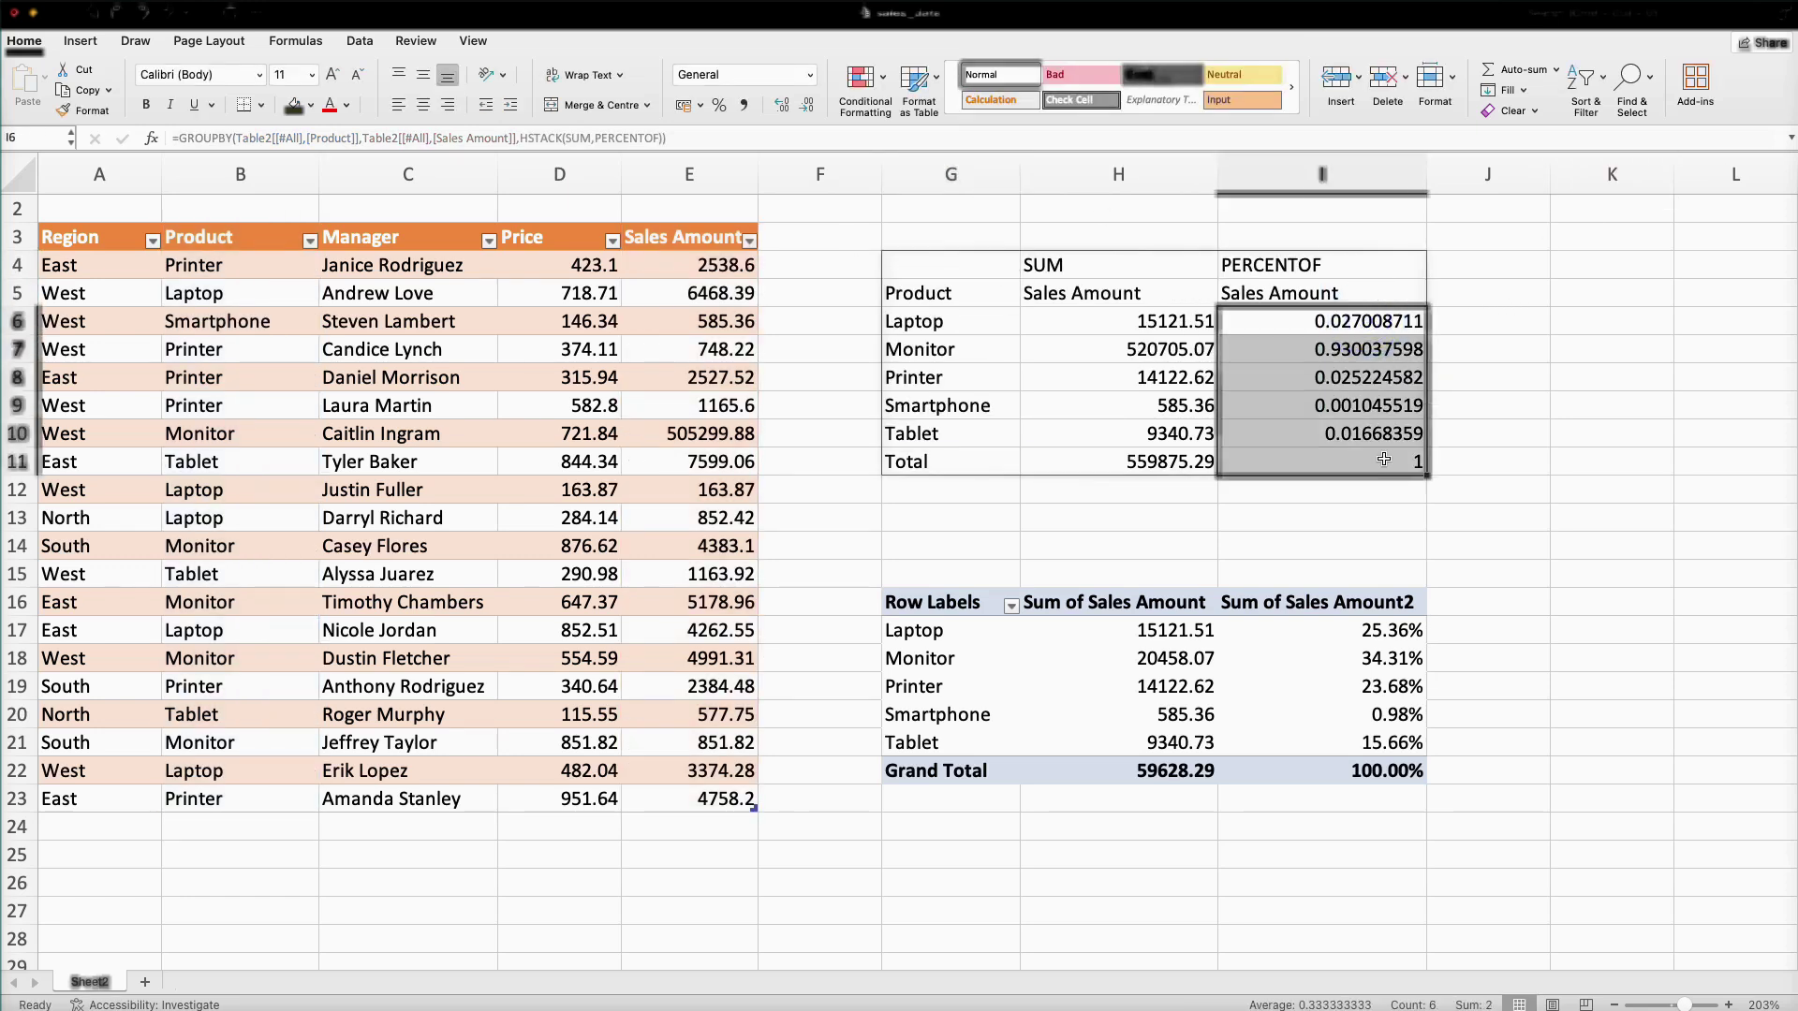
# Apply Percent Style to the PERCENTOF values and inspect the SUM and PERCENTOF headings
pyautogui.click(720, 106)
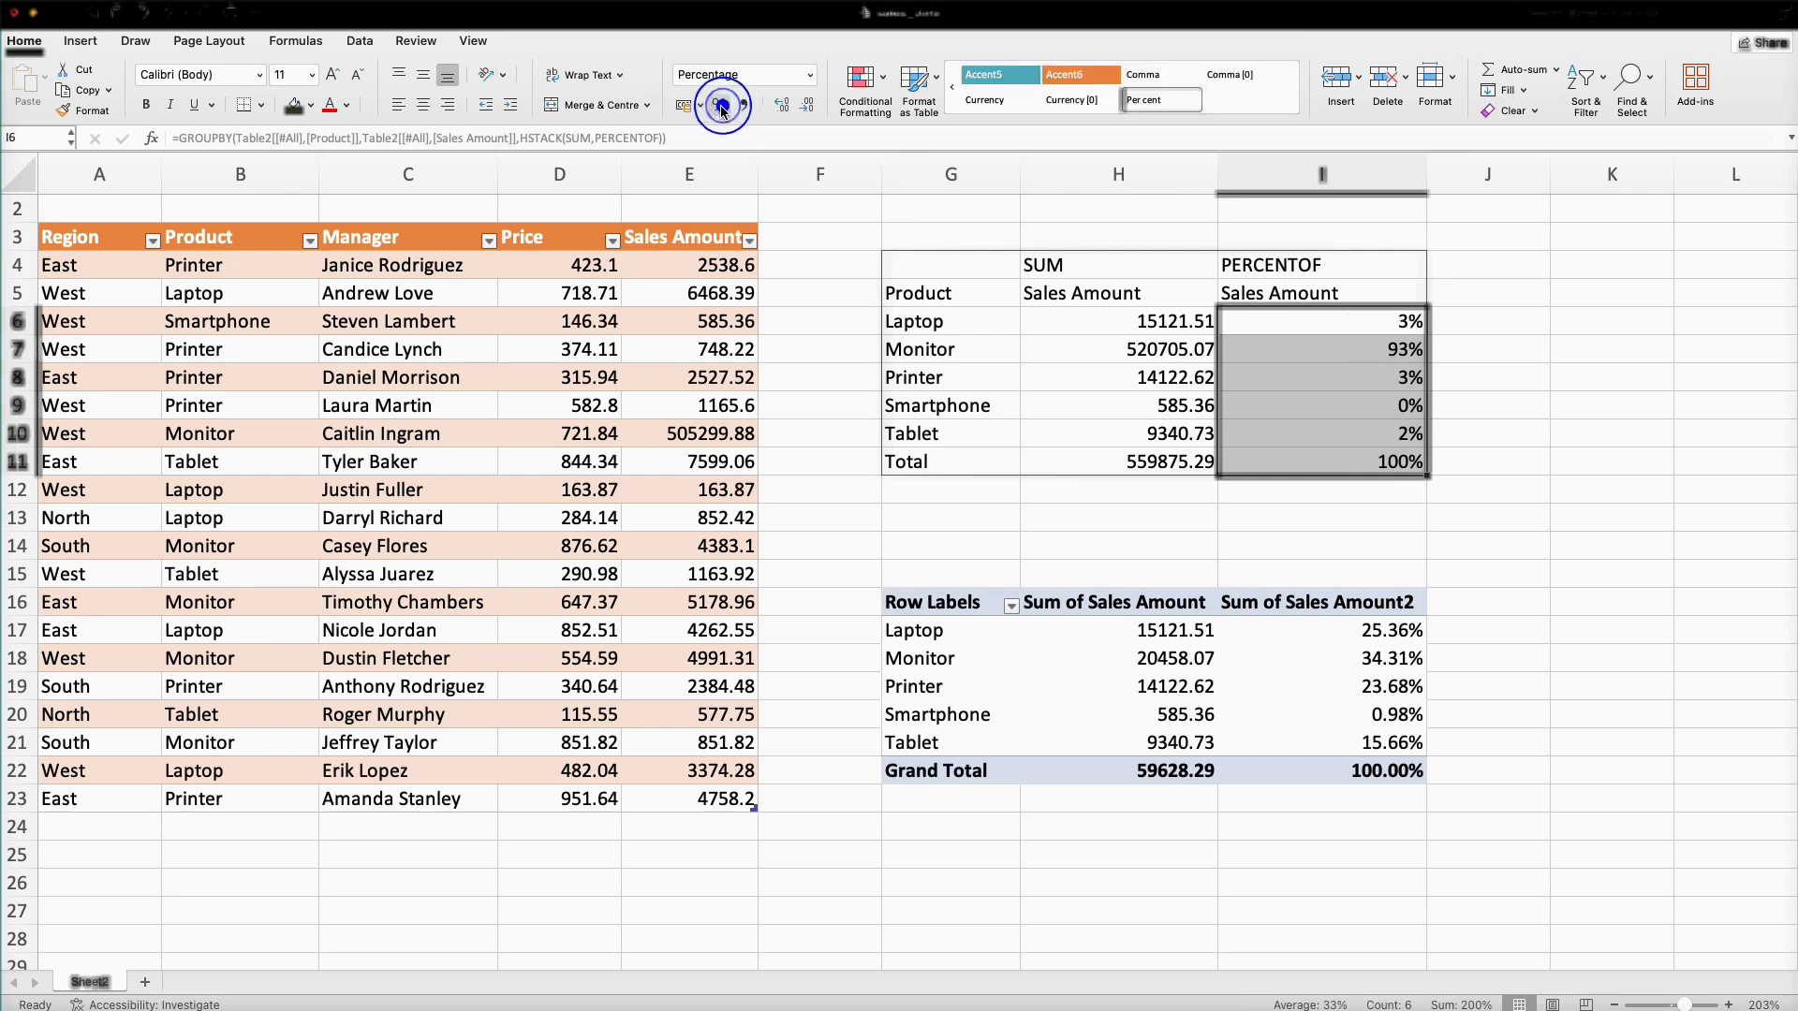
pyautogui.click(1600, 372)
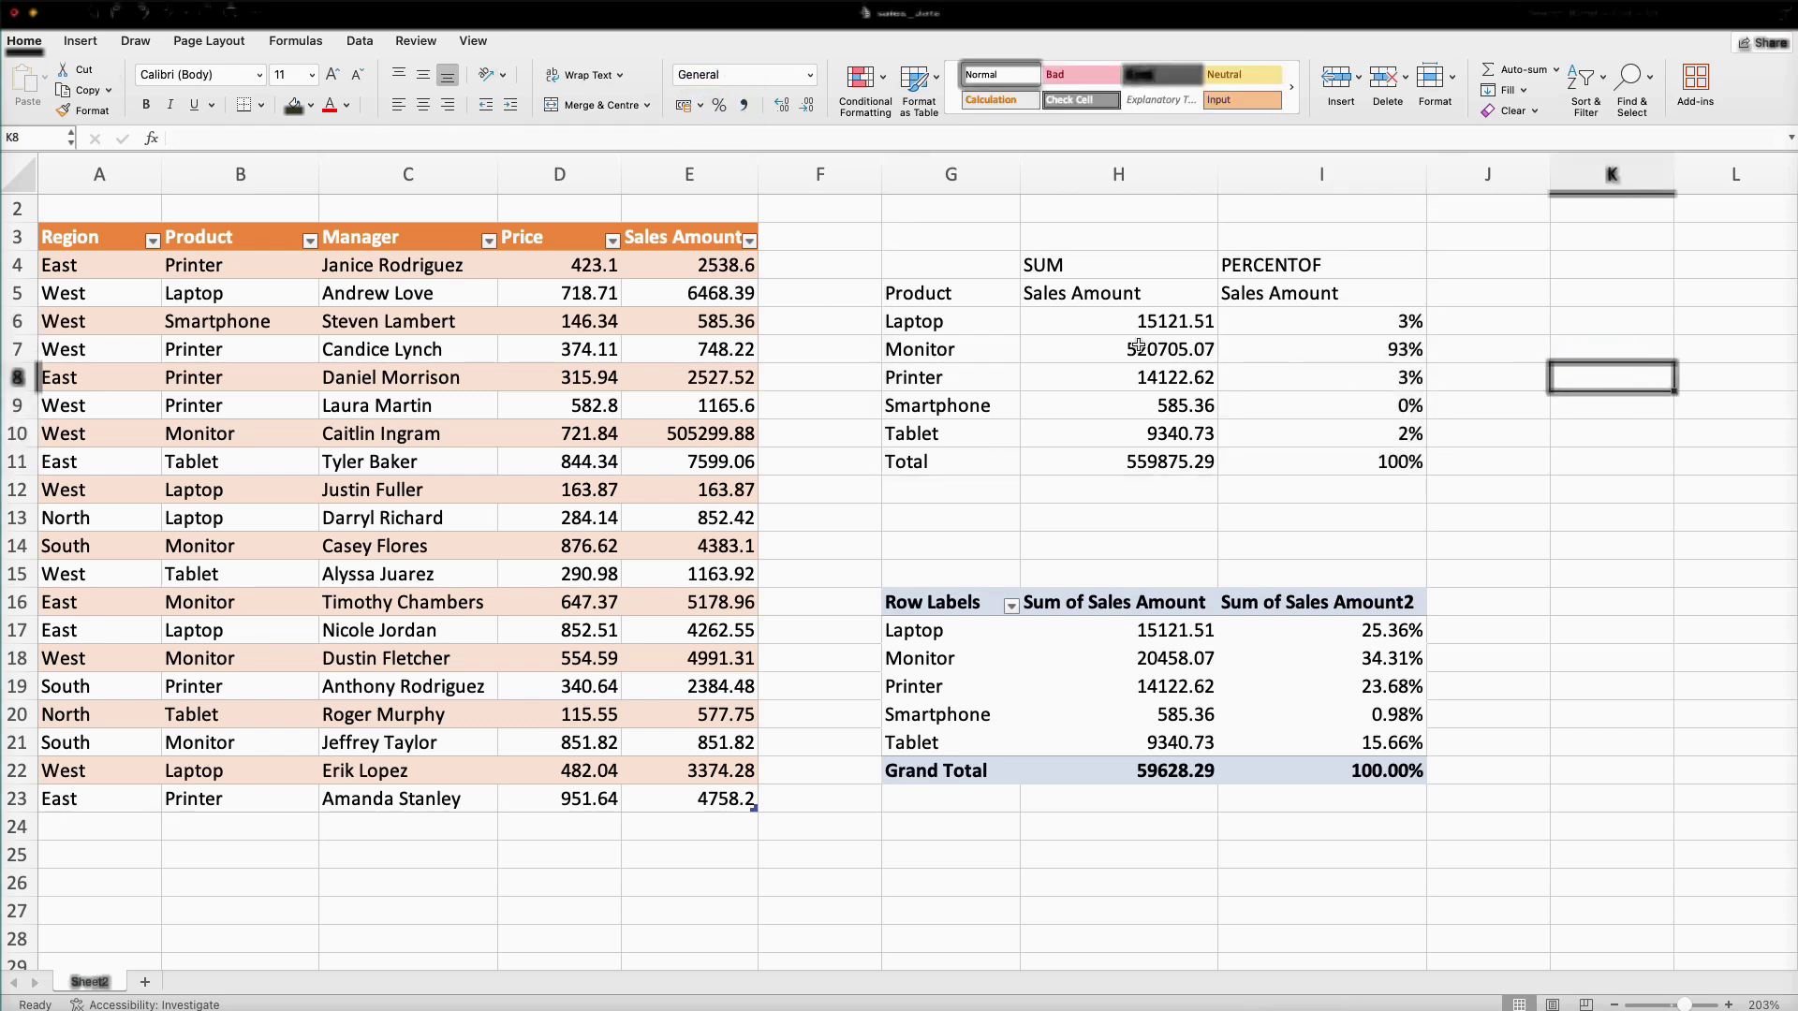
pyautogui.moveTo(953, 298); pyautogui.dragTo(1311, 294)
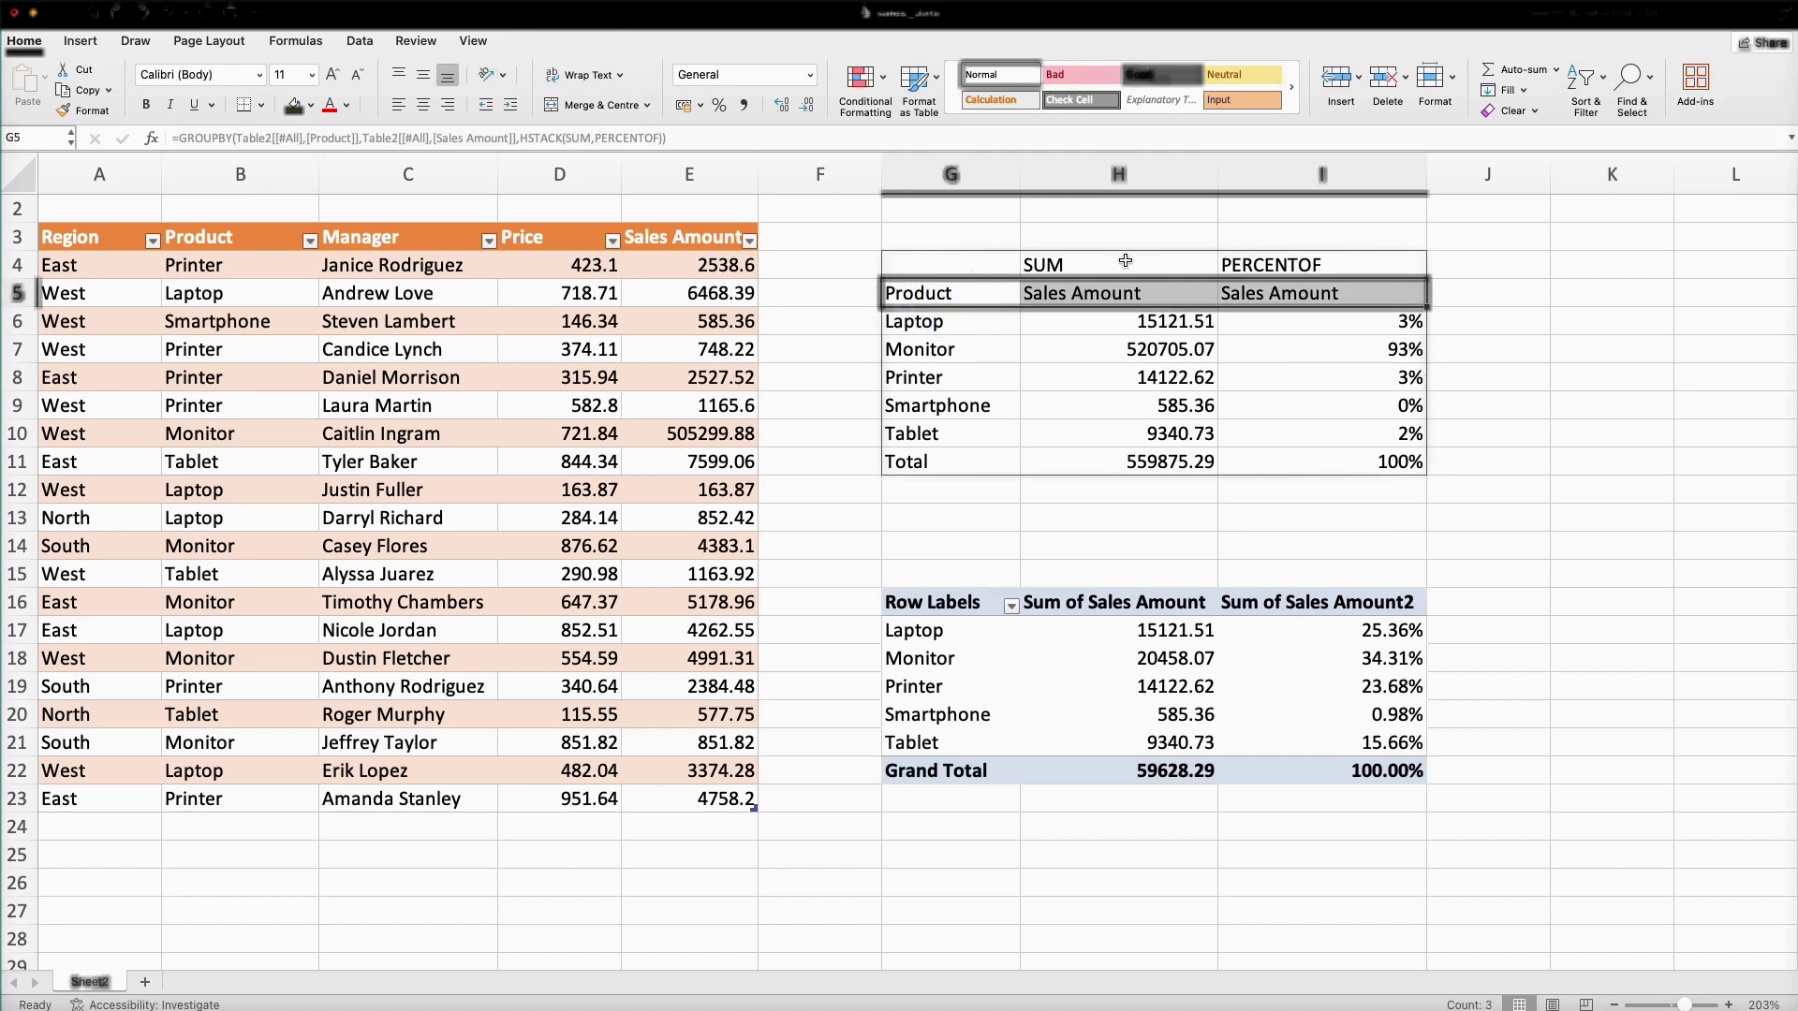
pyautogui.click(1120, 263)
pyautogui.click(1335, 263)
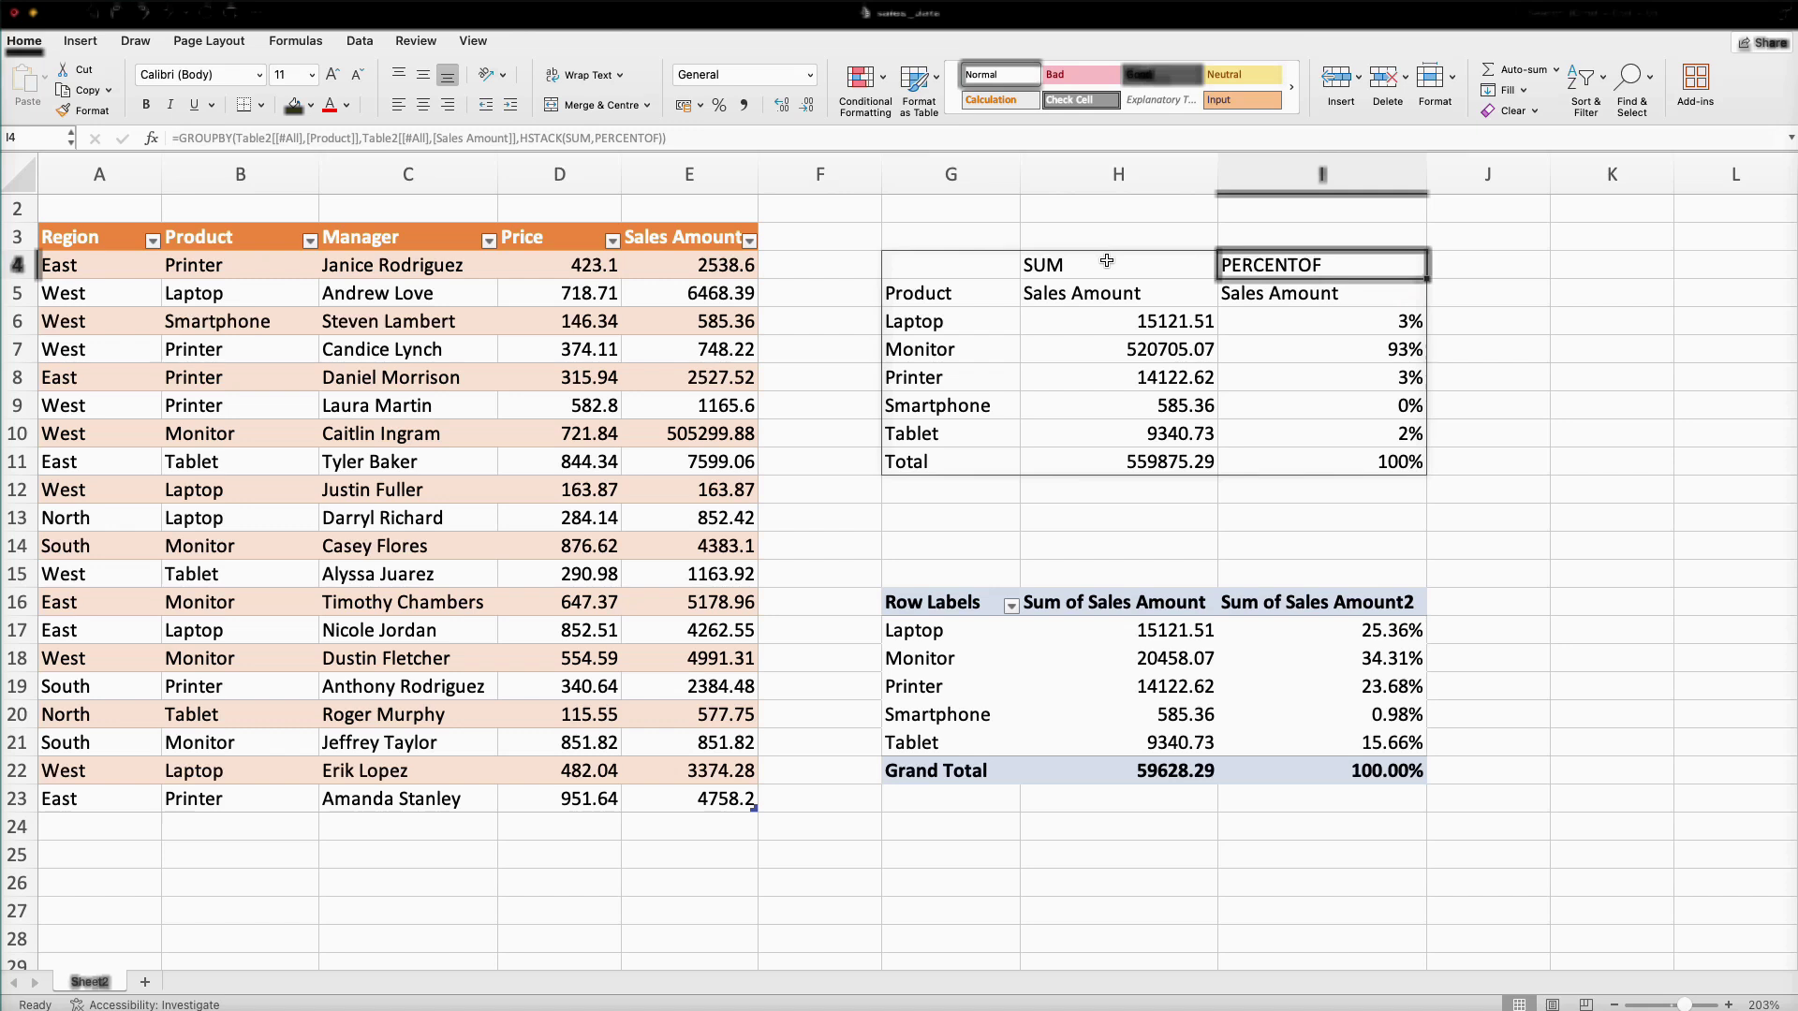
# Change the Tablet sale in E15 to 116333.92
pyautogui.click(194, 138)
pyautogui.write('33')
pyautogui.press('Return')
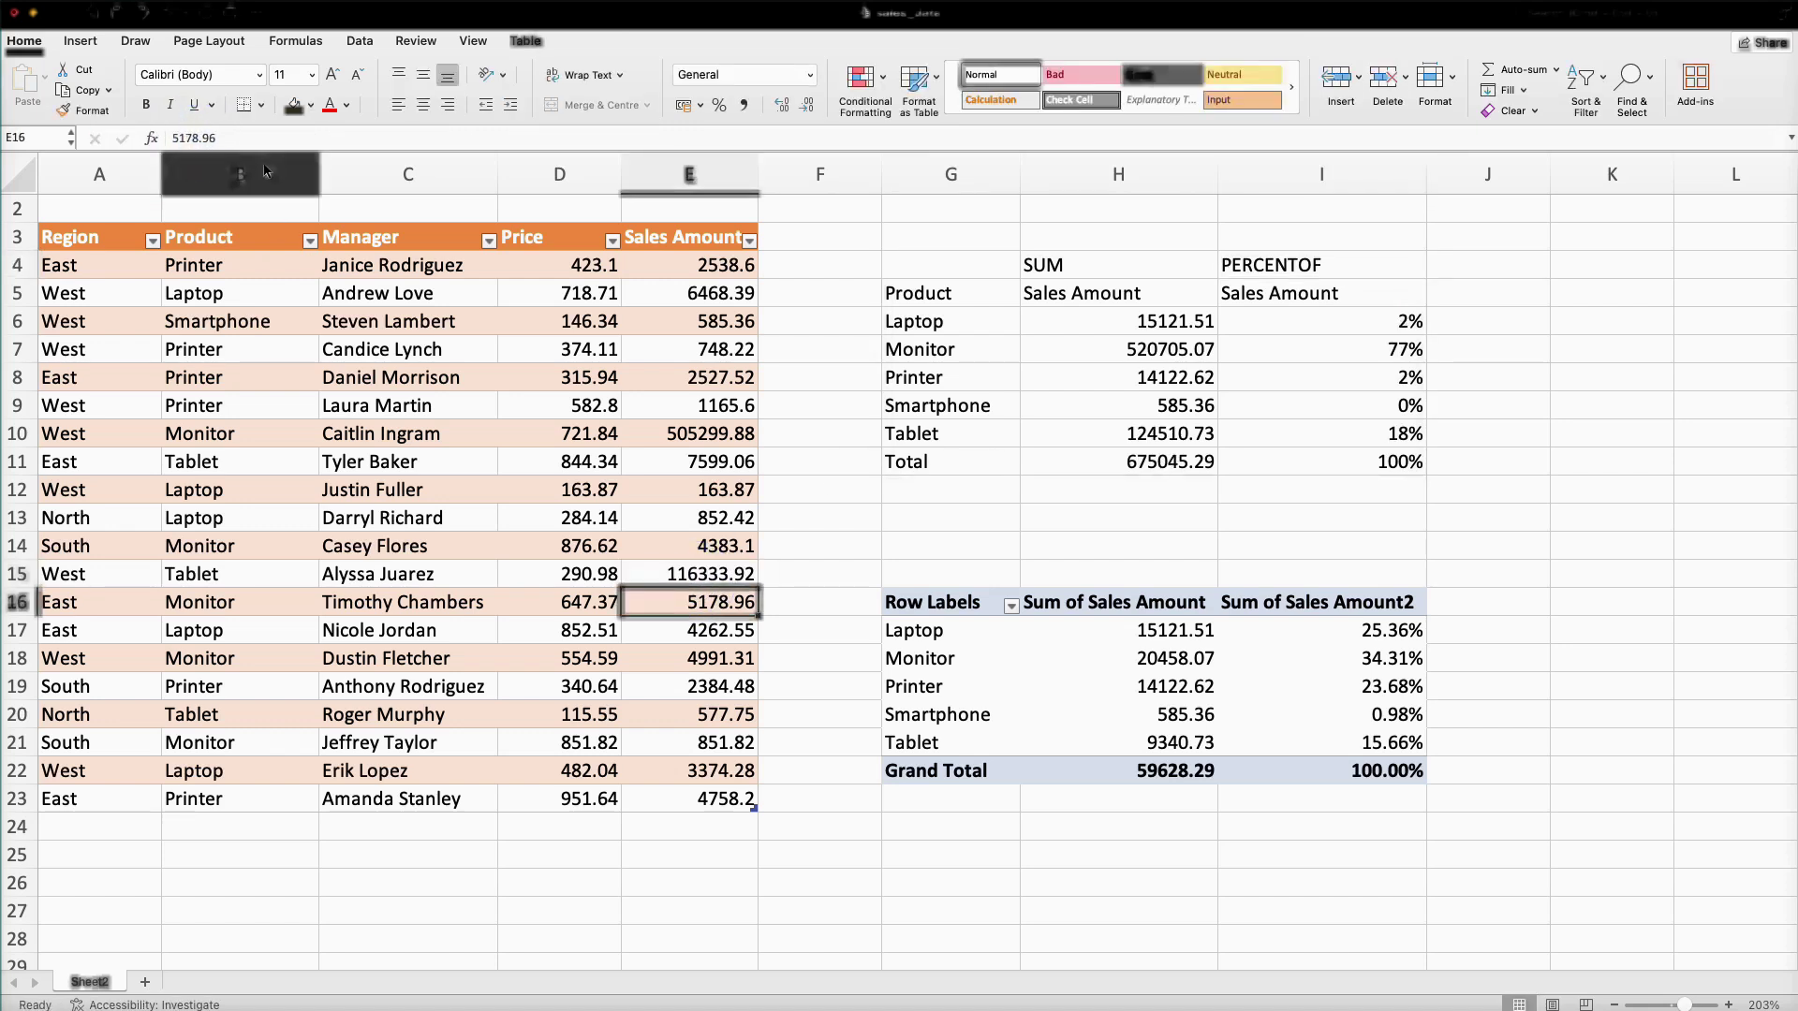
# Refresh the PivotTable with the edited sales data
pyautogui.click(1255, 687)
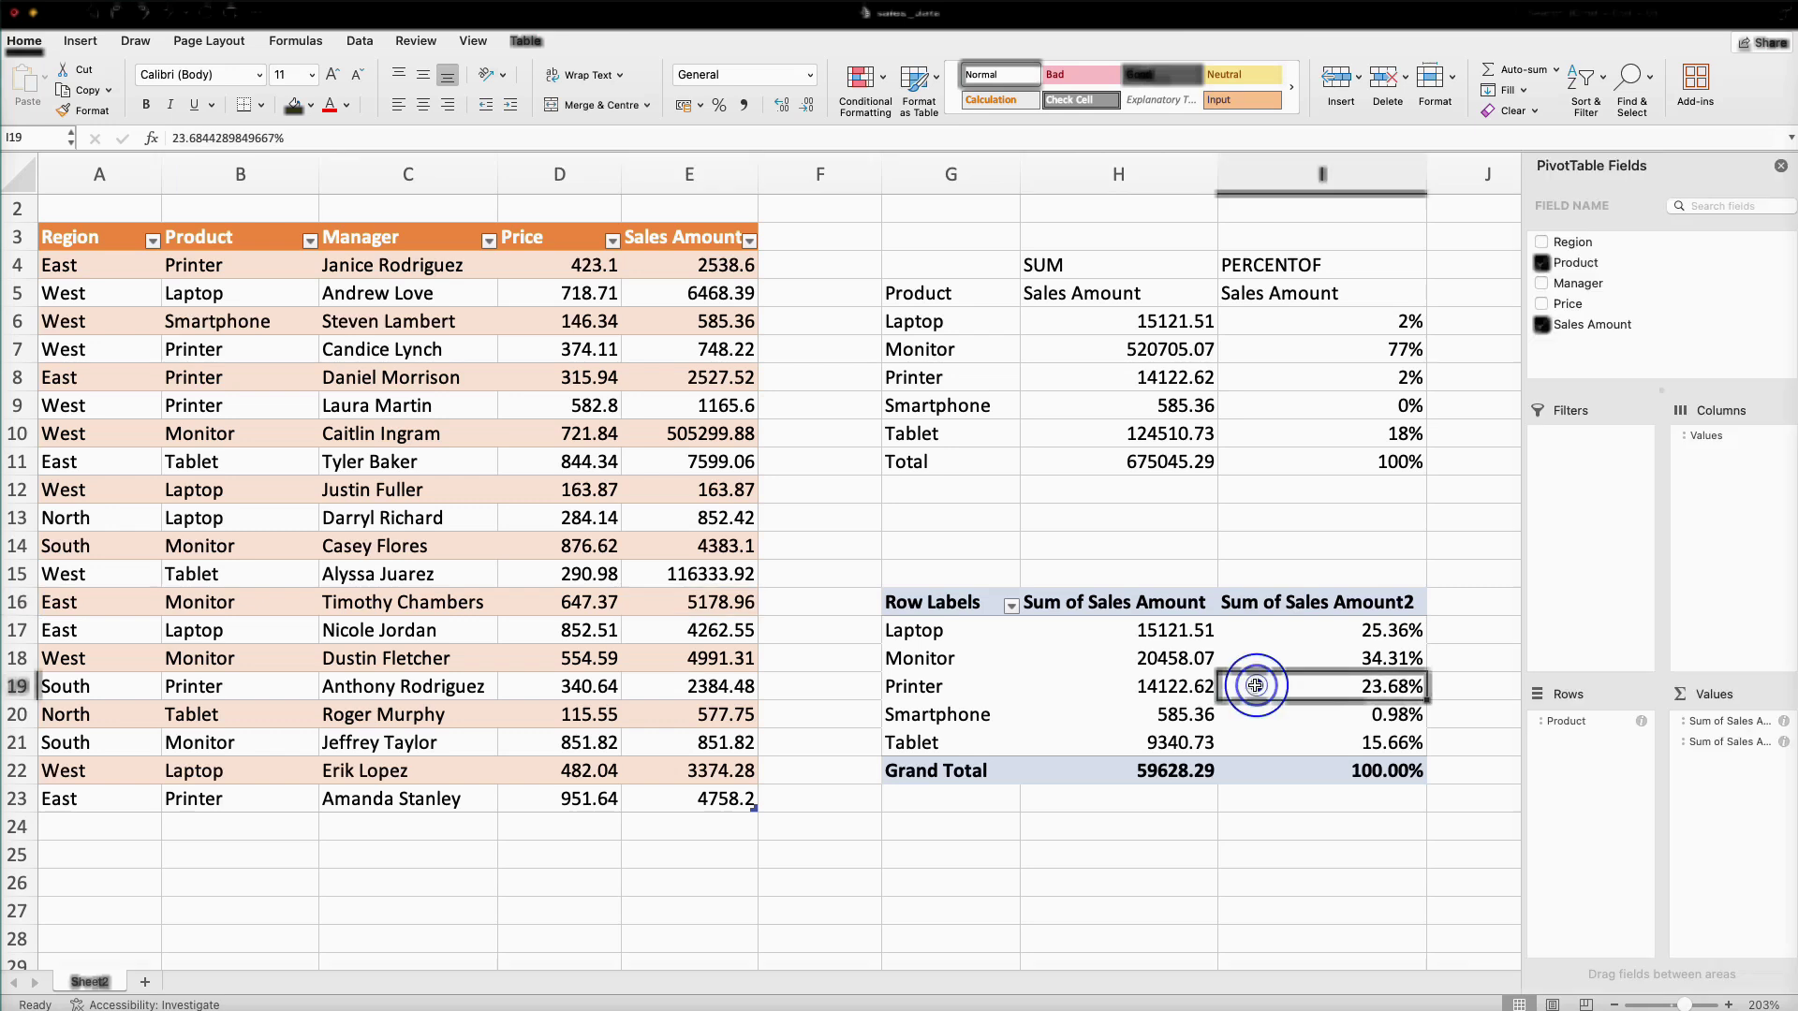
pyautogui.rightClick(1266, 684)
pyautogui.click(1333, 600)
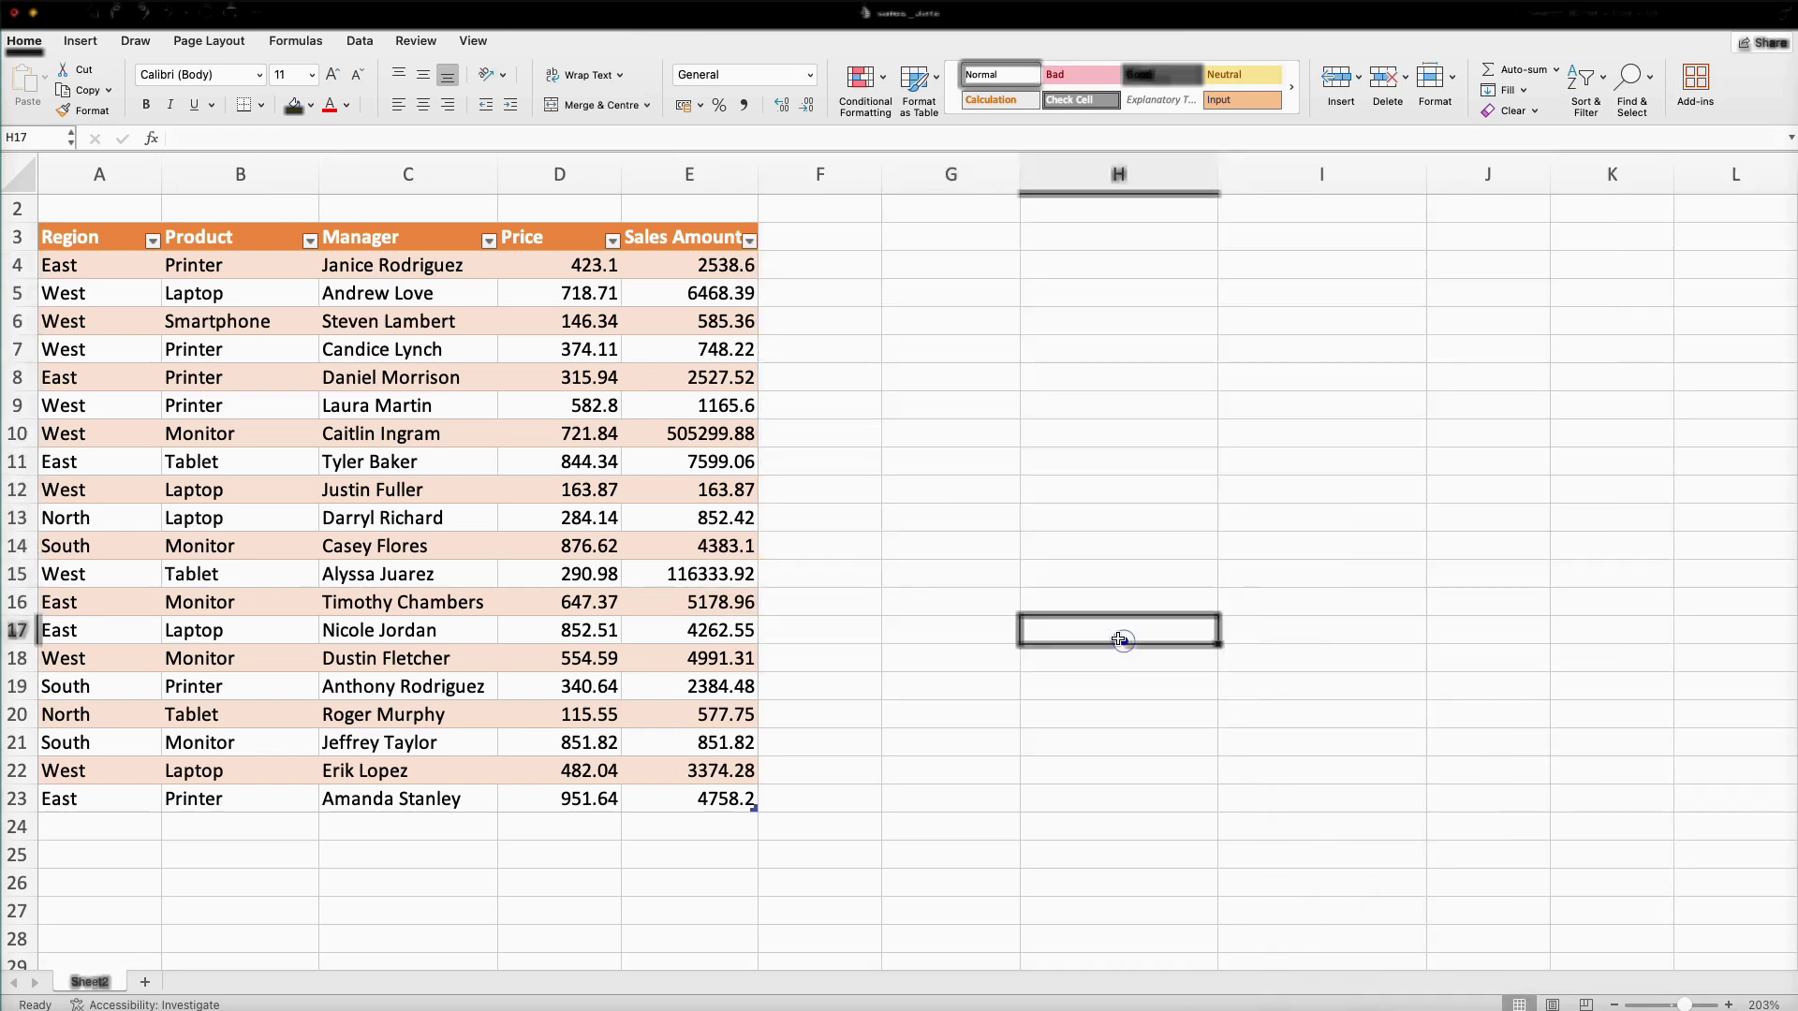
pyautogui.click(1117, 637)
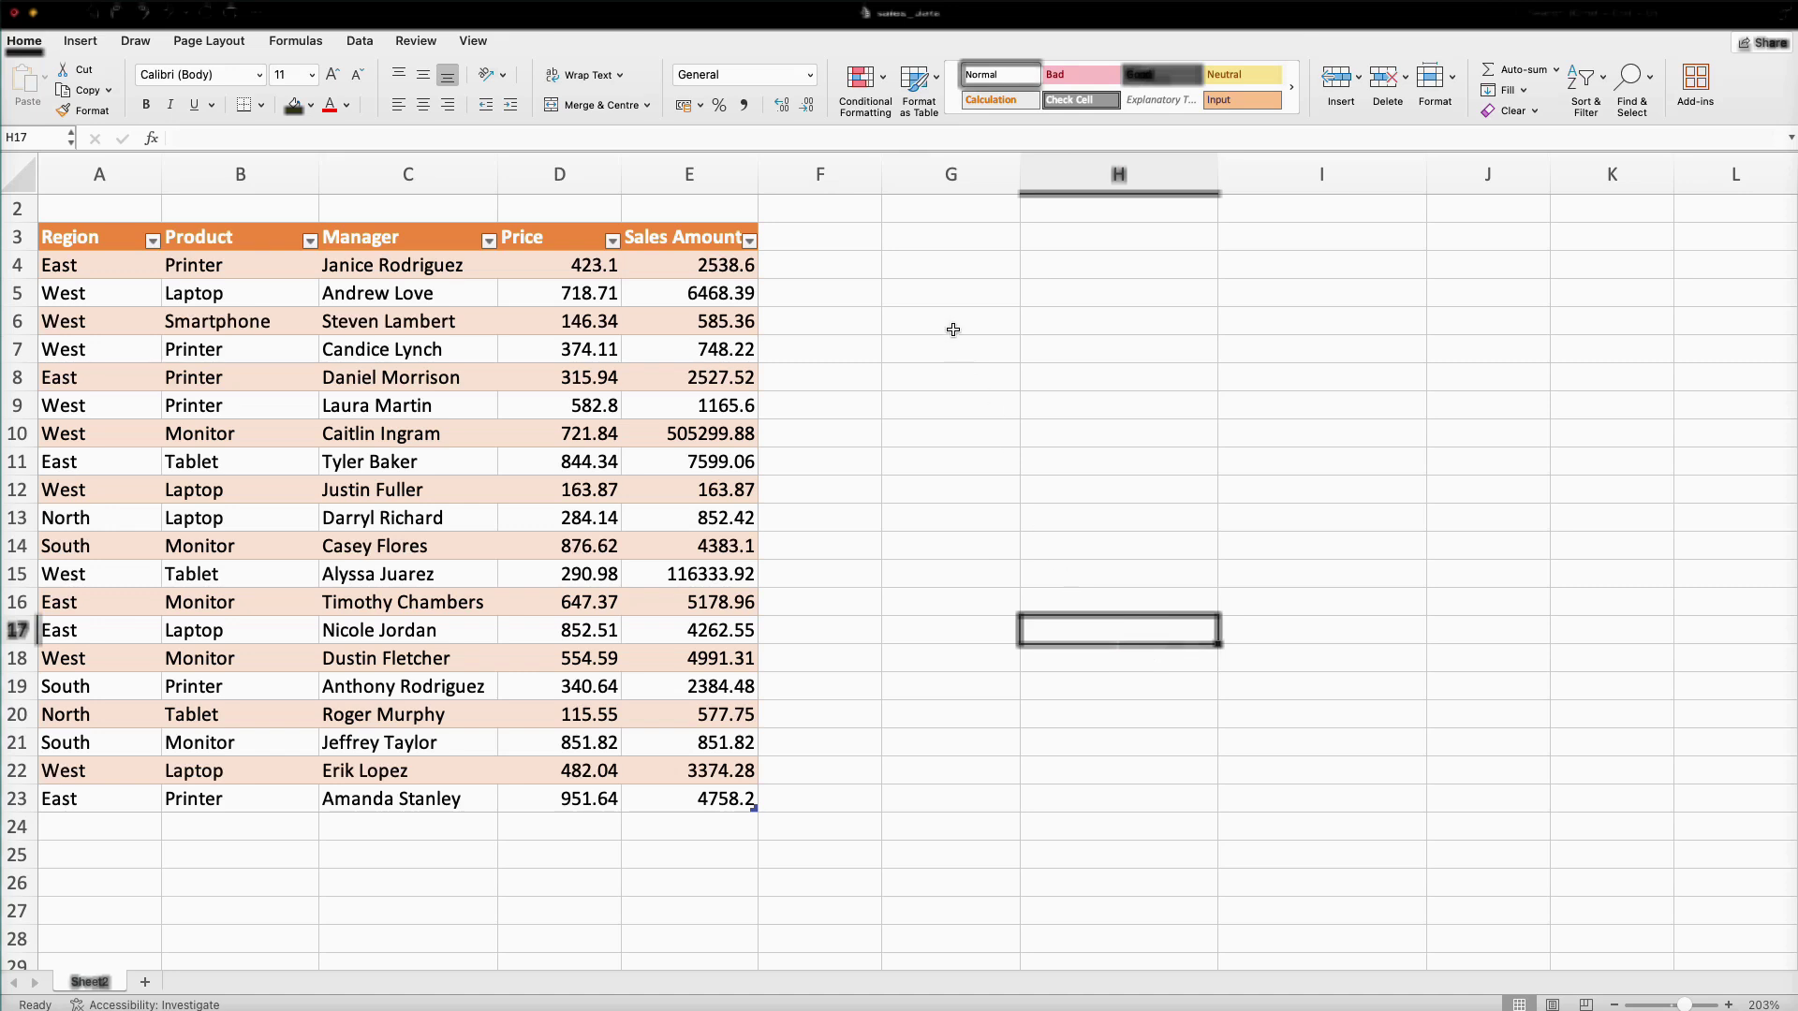
# Show the sales table's name options, then start typing =GROUPBY( in G4
pyautogui.click(931, 266)
pyautogui.click(554, 346)
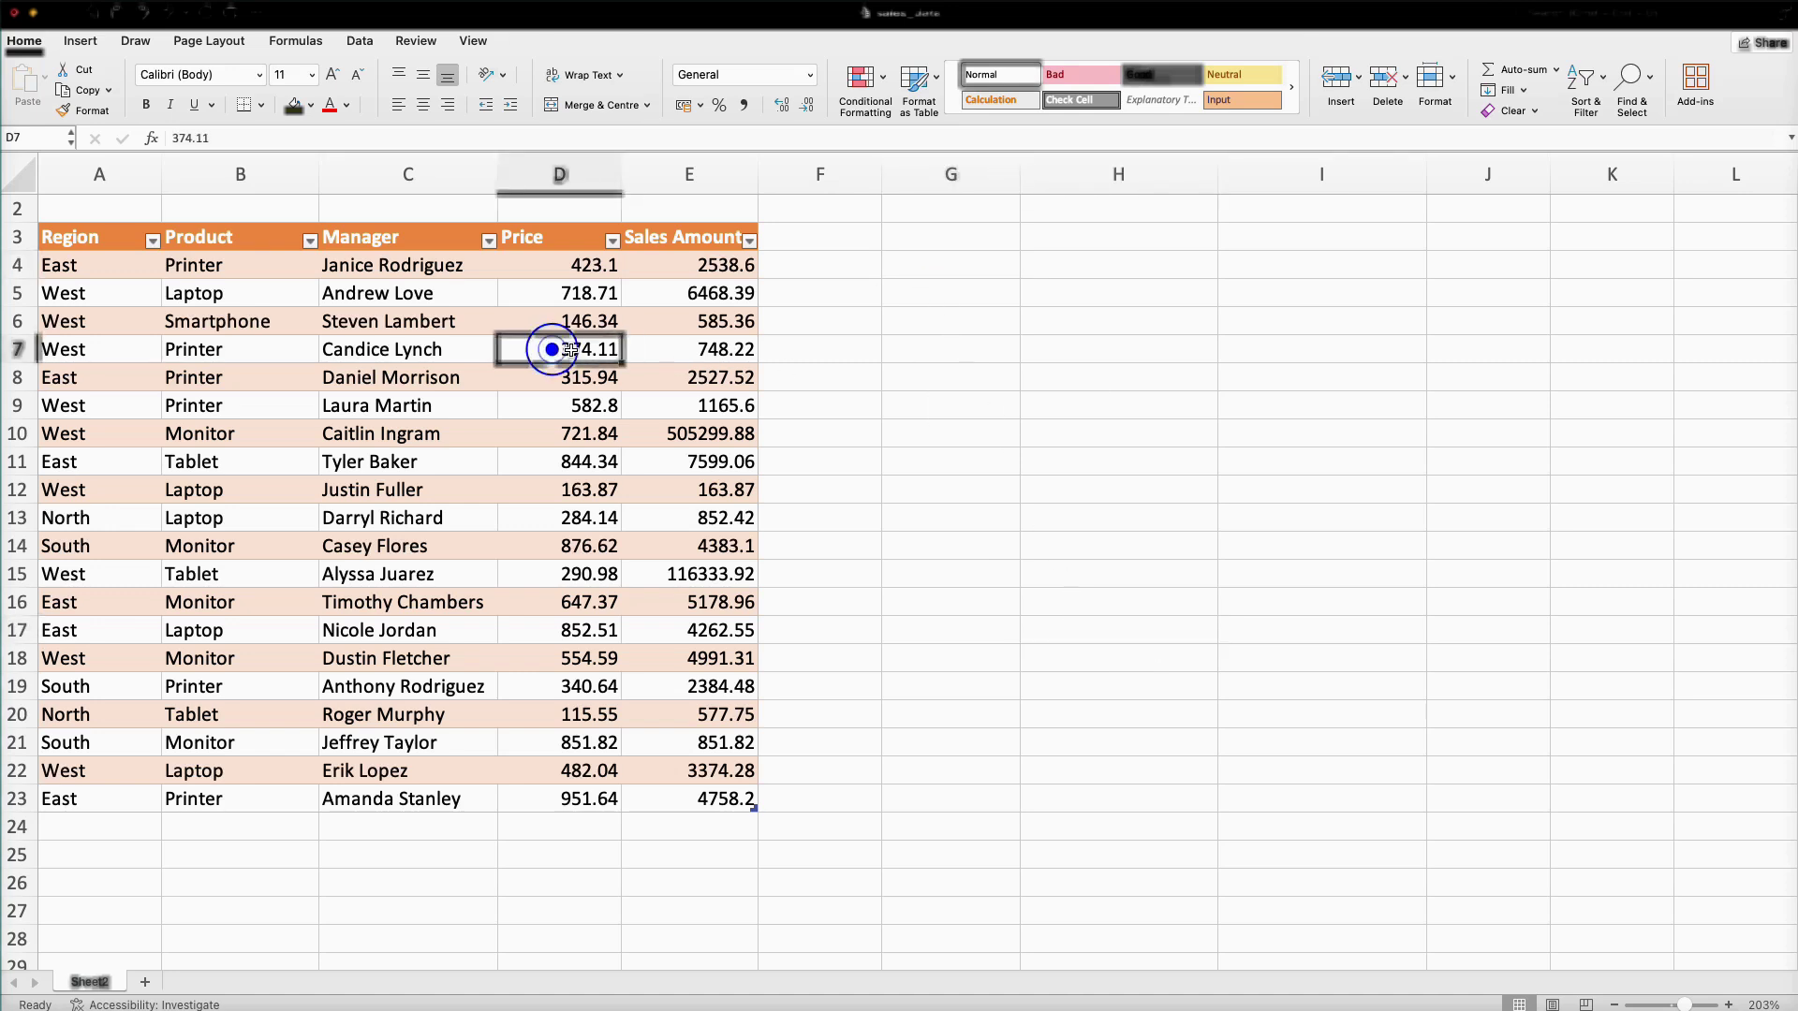
pyautogui.click(525, 41)
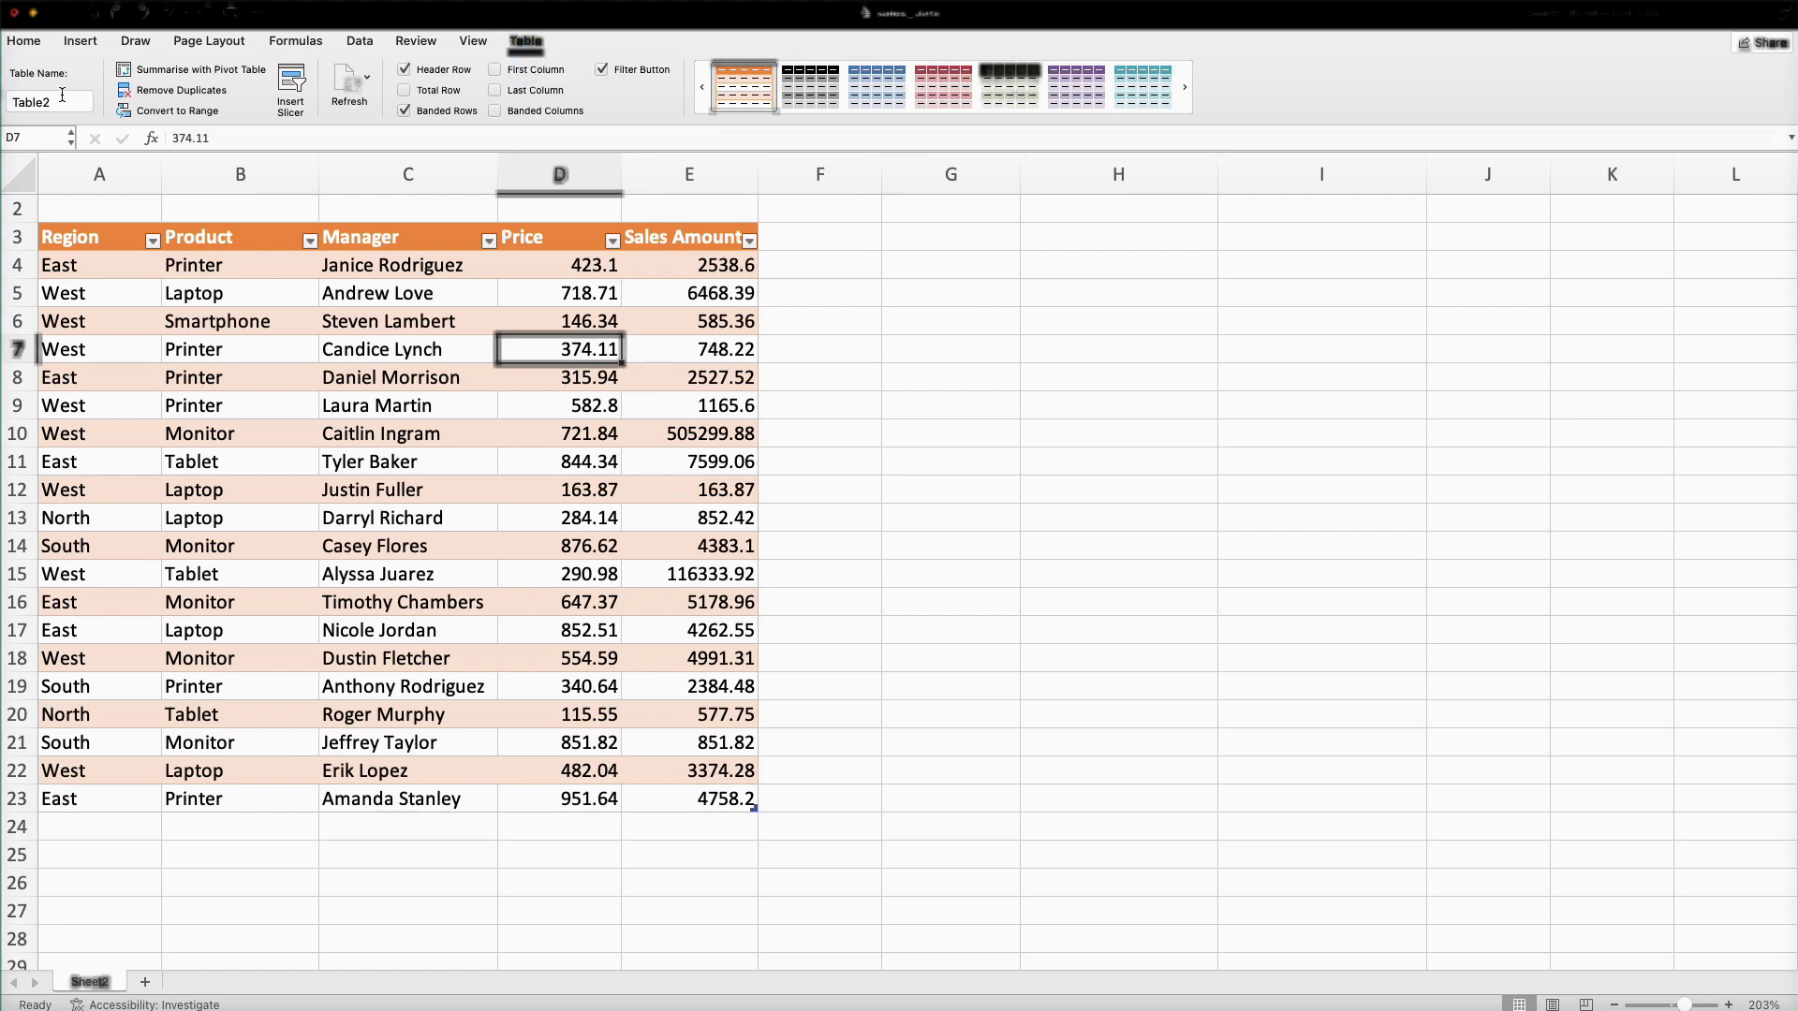
pyautogui.click(931, 266)
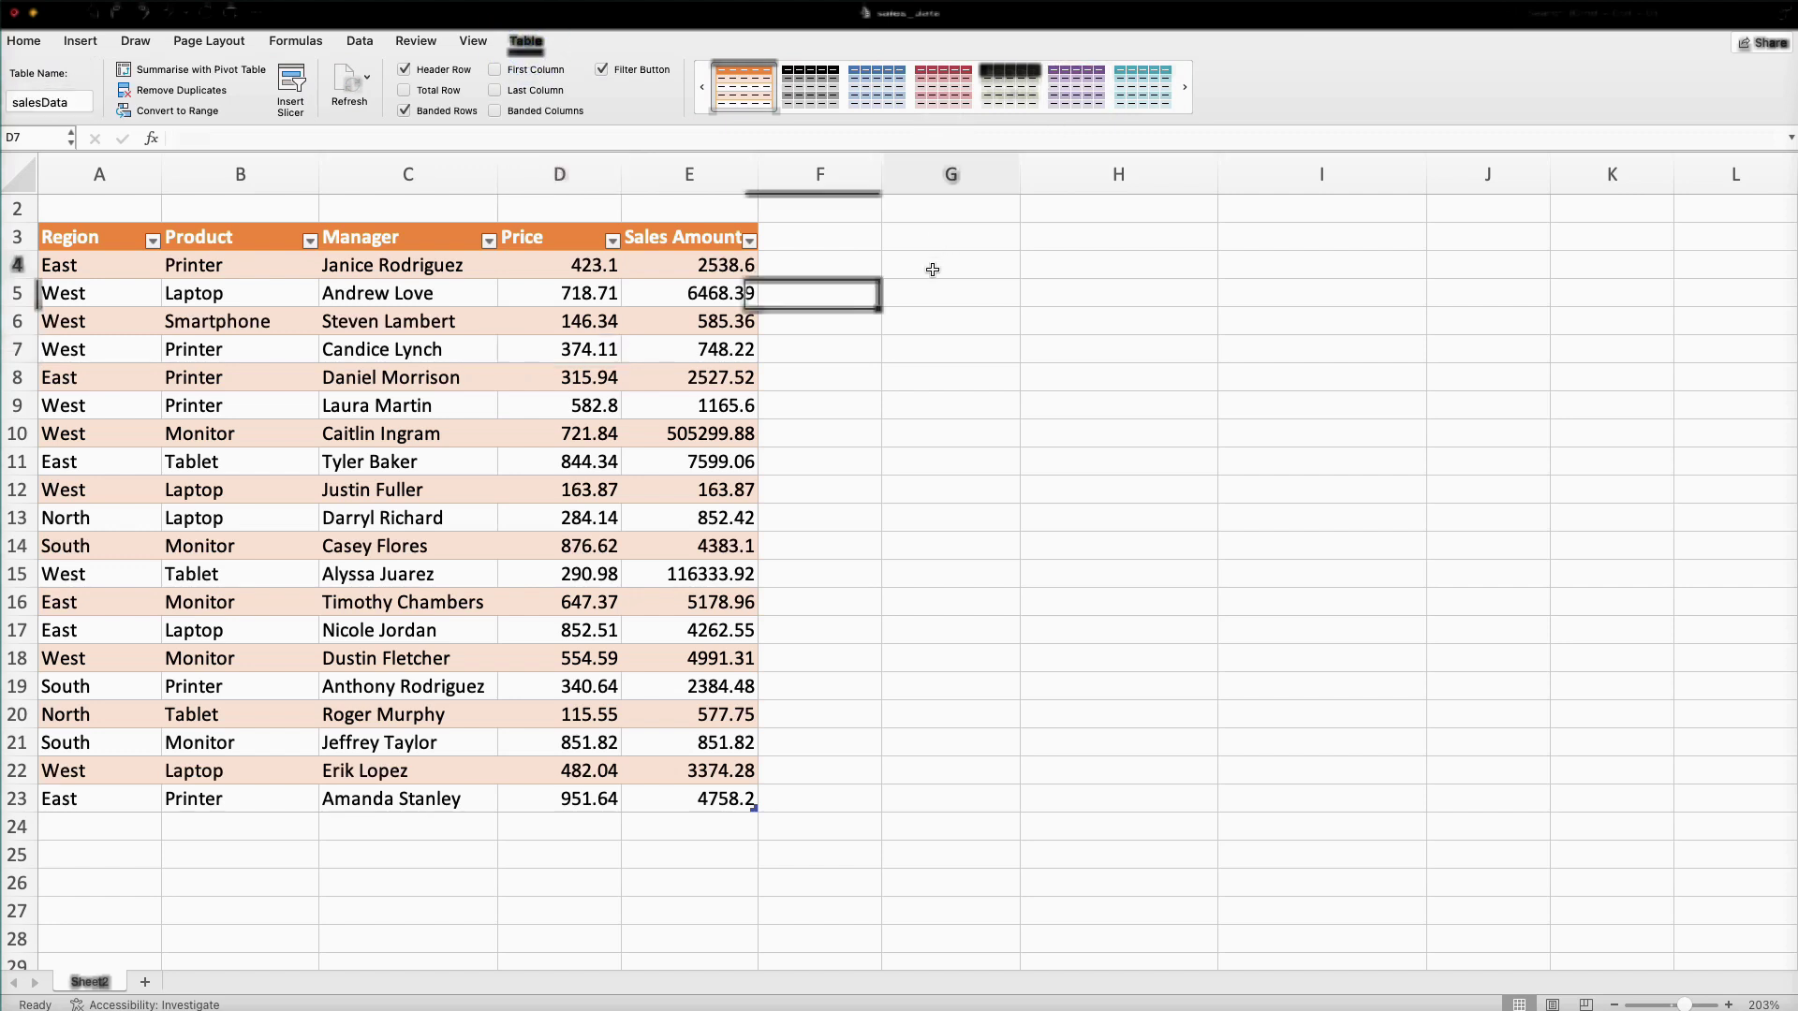
pyautogui.write('=GROUPBY(')
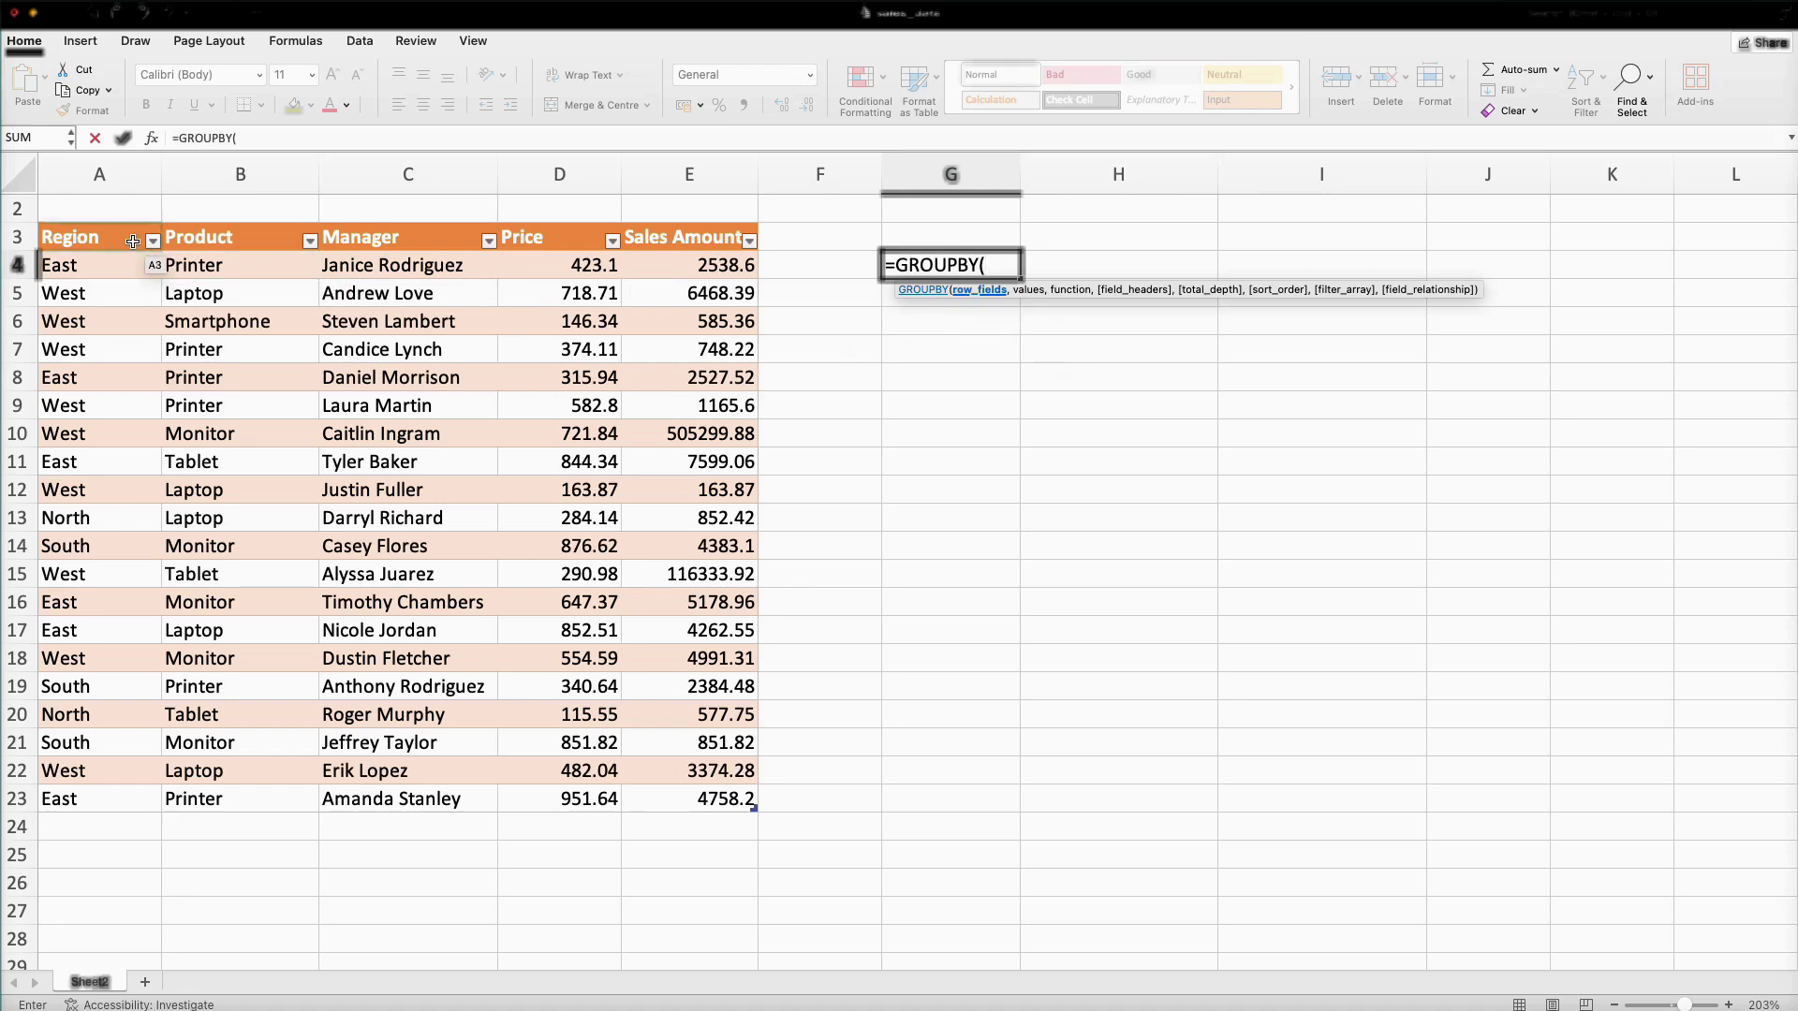
# Start a GROUPBY in G4 grouping Region and averaging Sales Amount with AVERAGE
pyautogui.moveTo(128, 236); pyautogui.dragTo(154, 776)
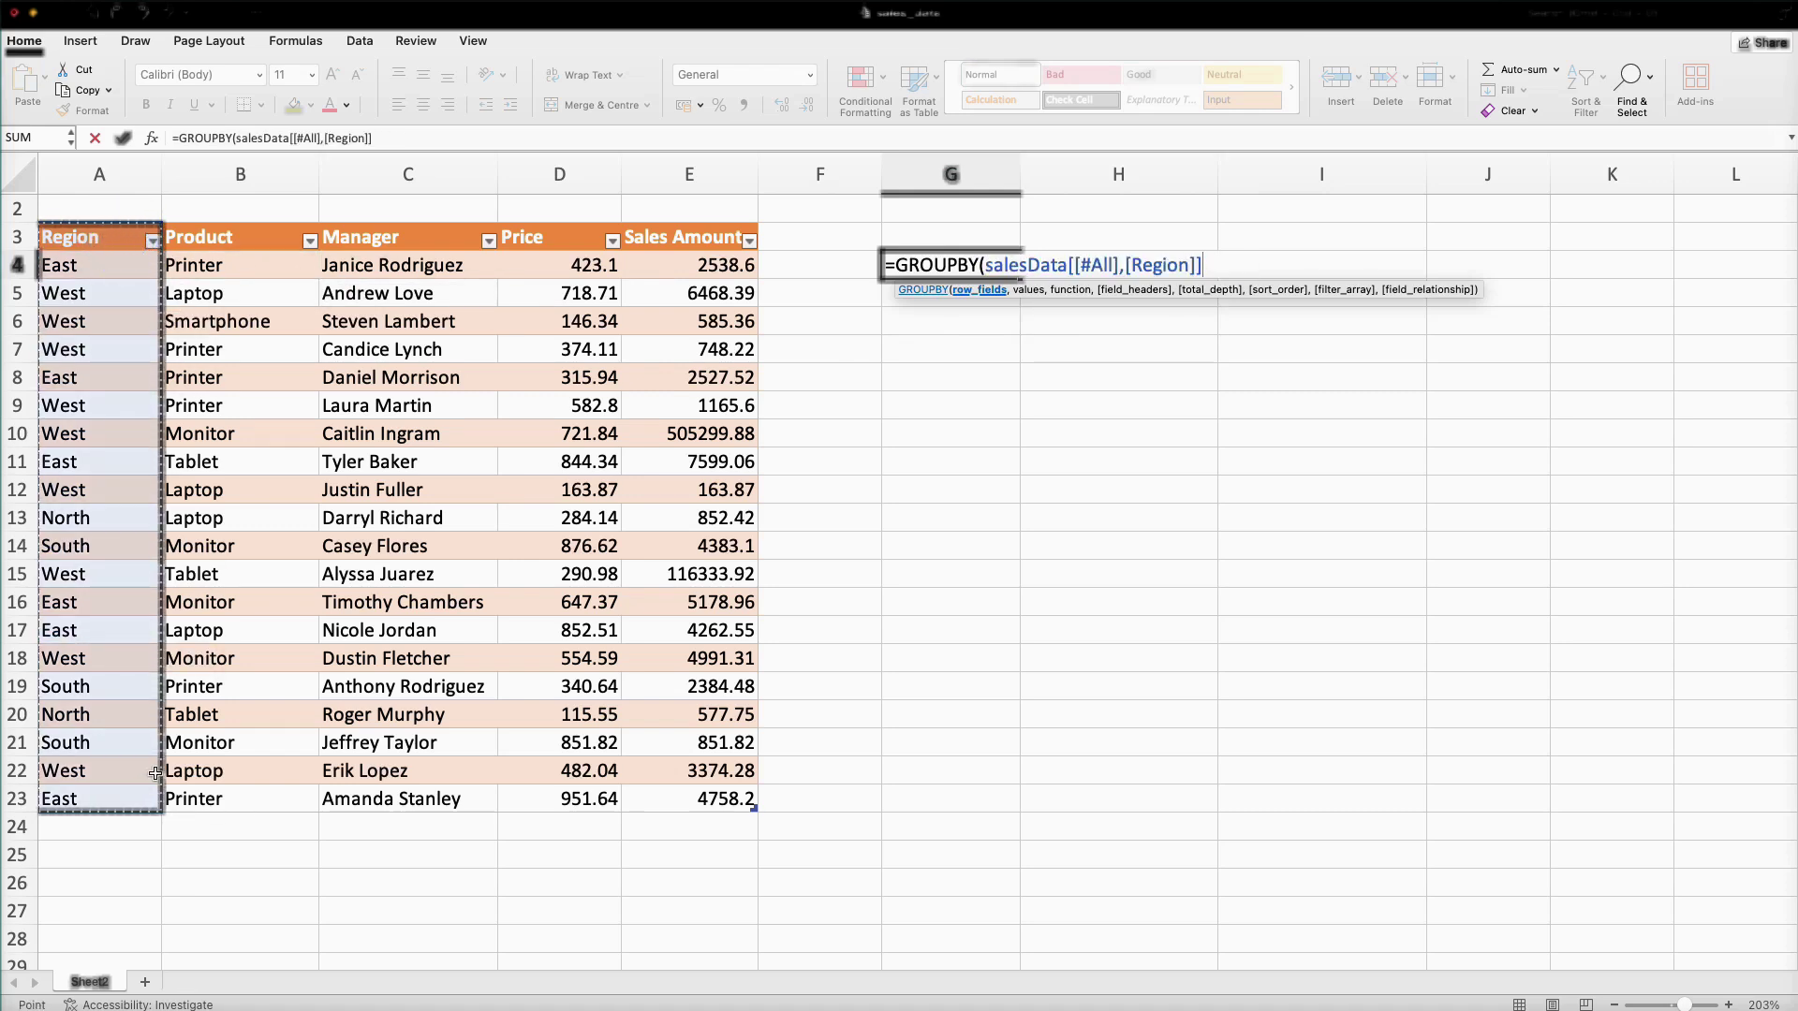
pyautogui.write(',')
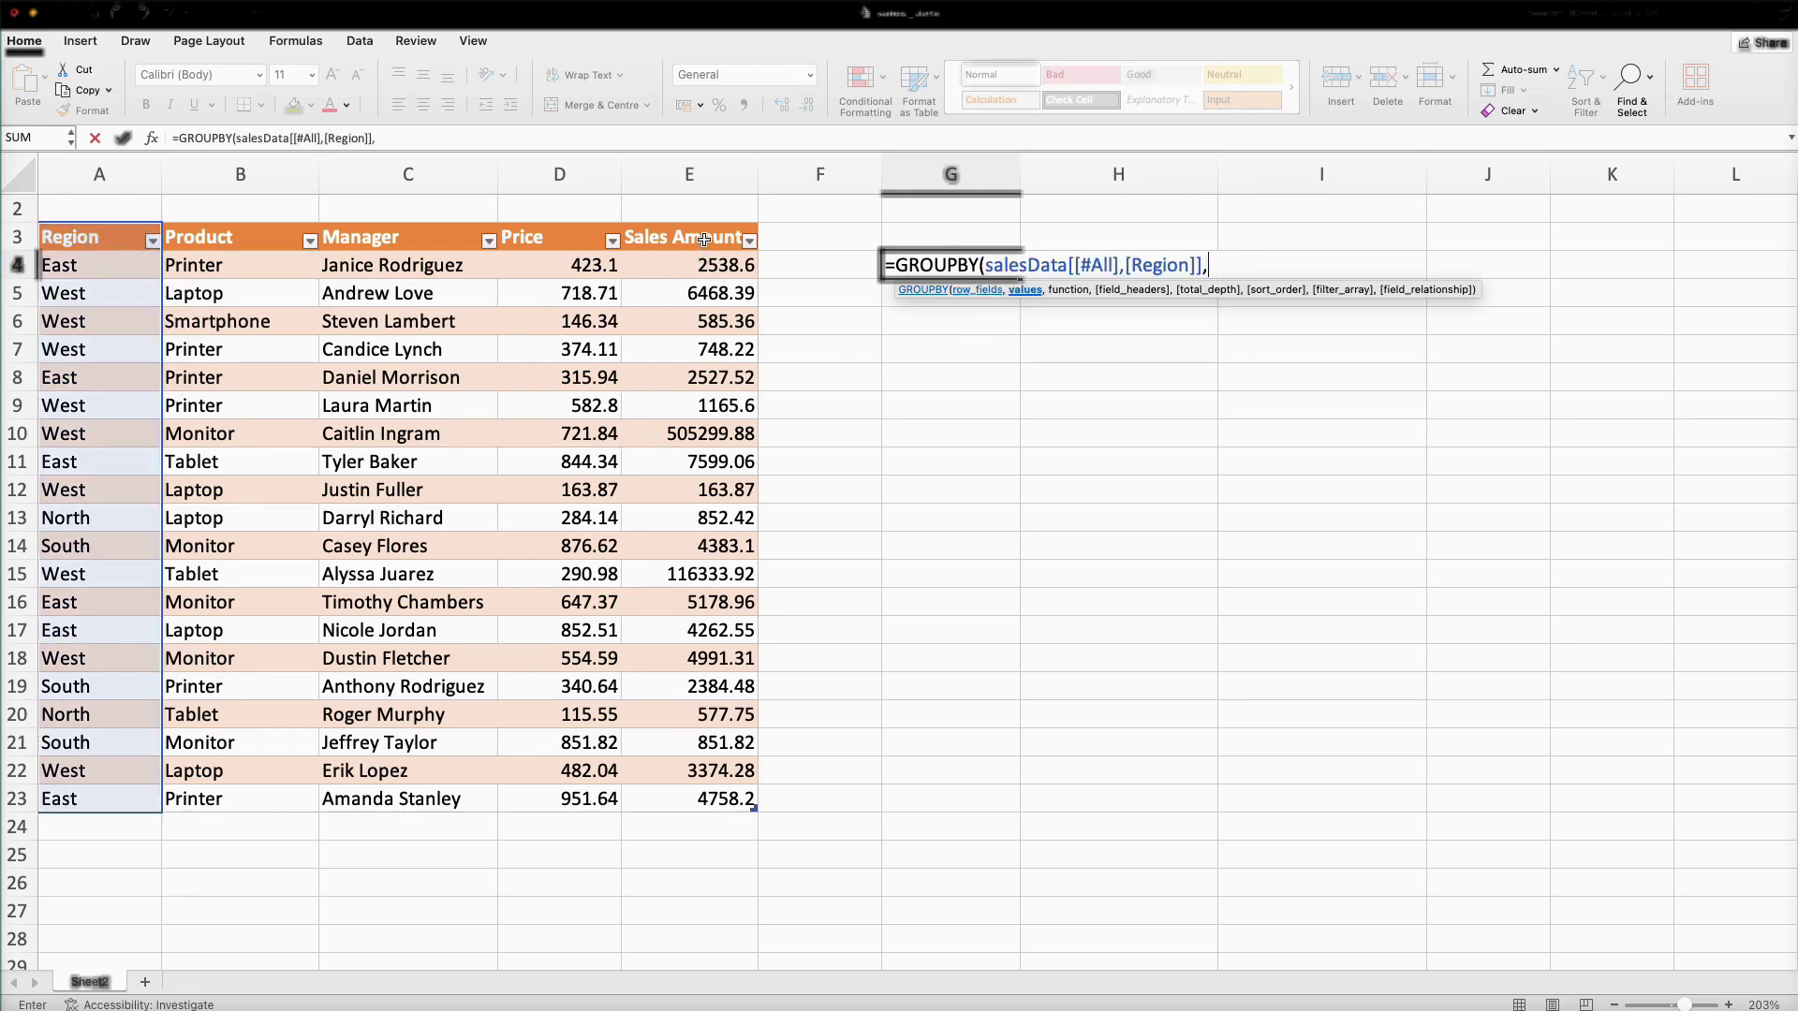
pyautogui.moveTo(700, 239); pyautogui.dragTo(683, 798)
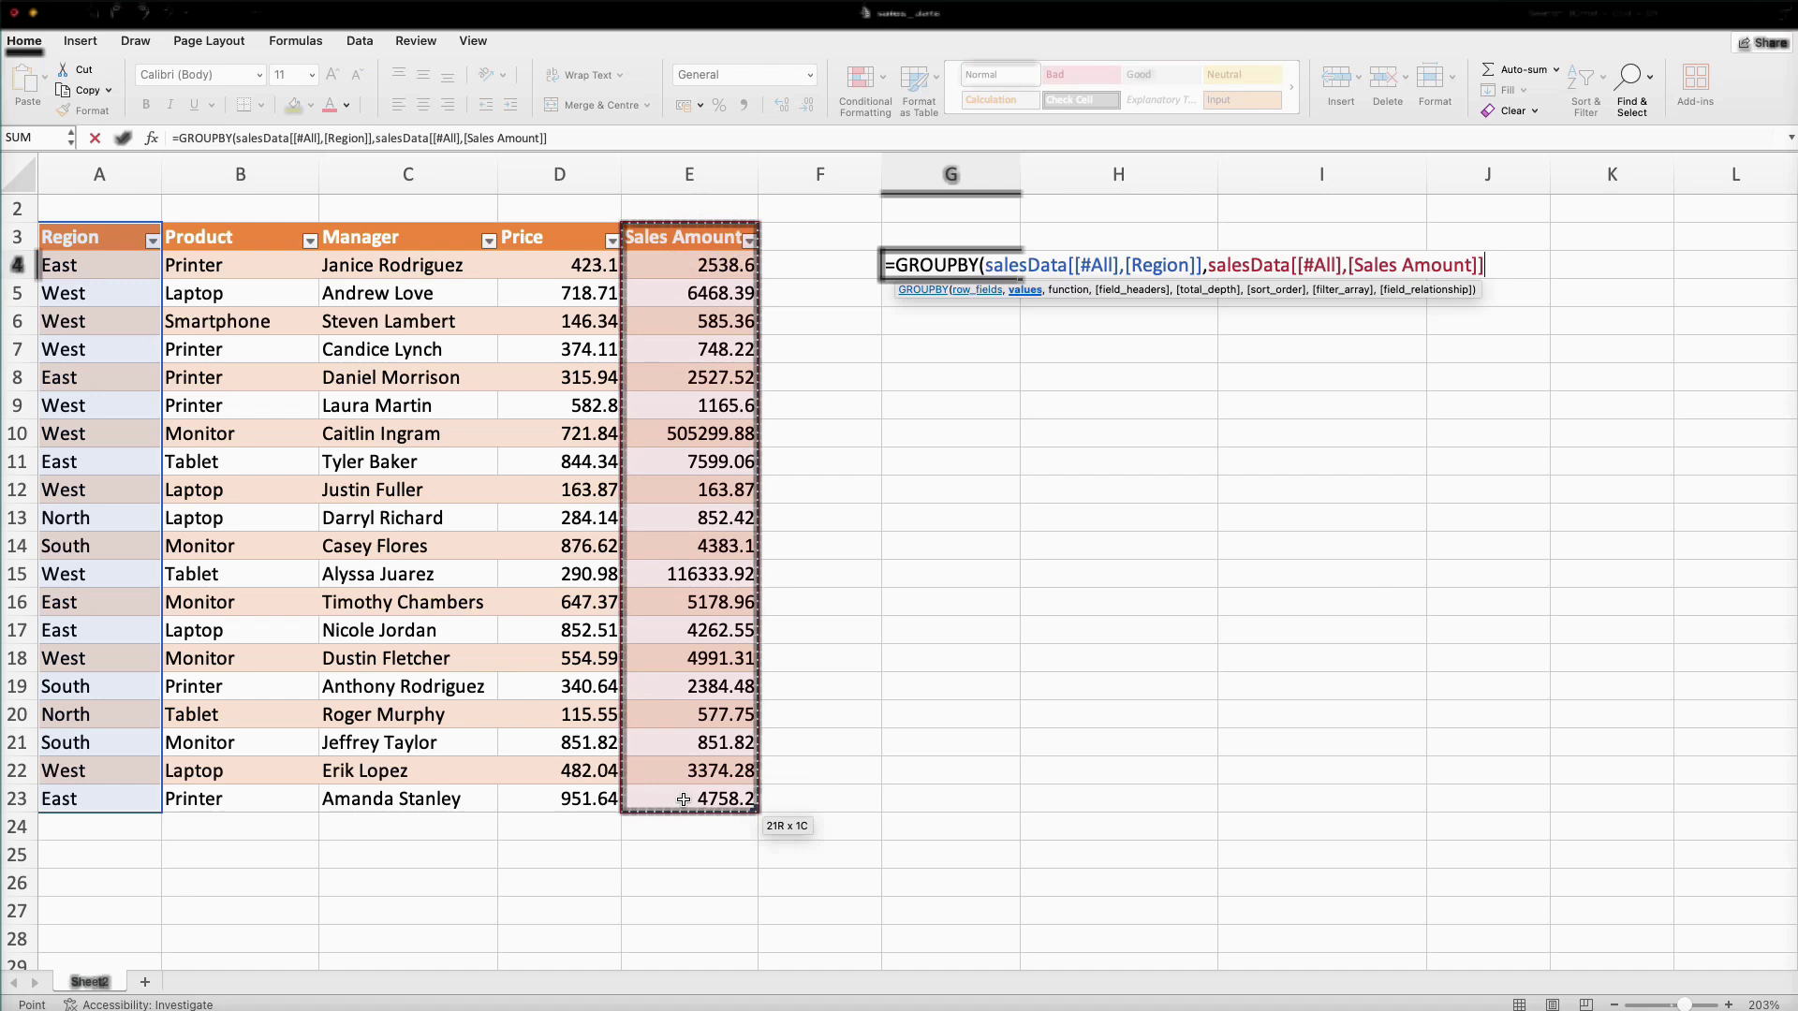
pyautogui.write(',')
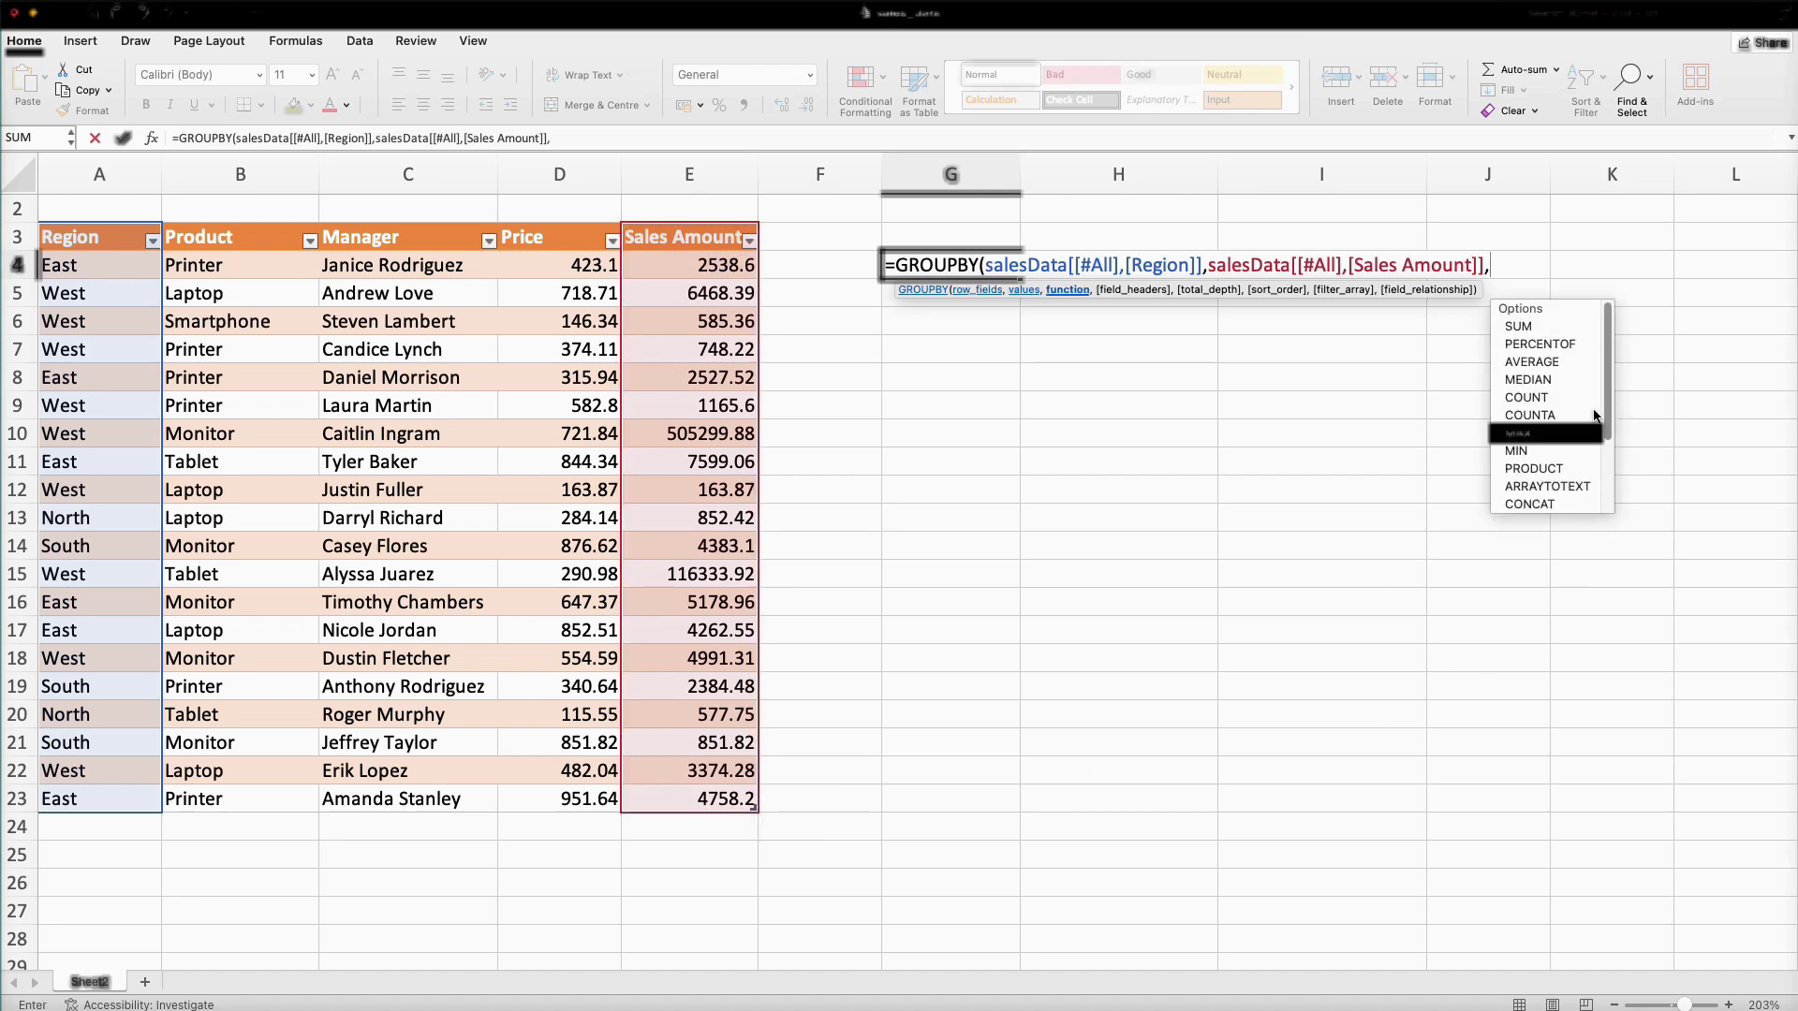
pyautogui.doubleClick(1590, 363)
pyautogui.write(',')
# Set the GROUPBY to show field headers (3) and no totals (0)
pyautogui.press('Down')
pyautogui.press('Down')
pyautogui.press('Down')
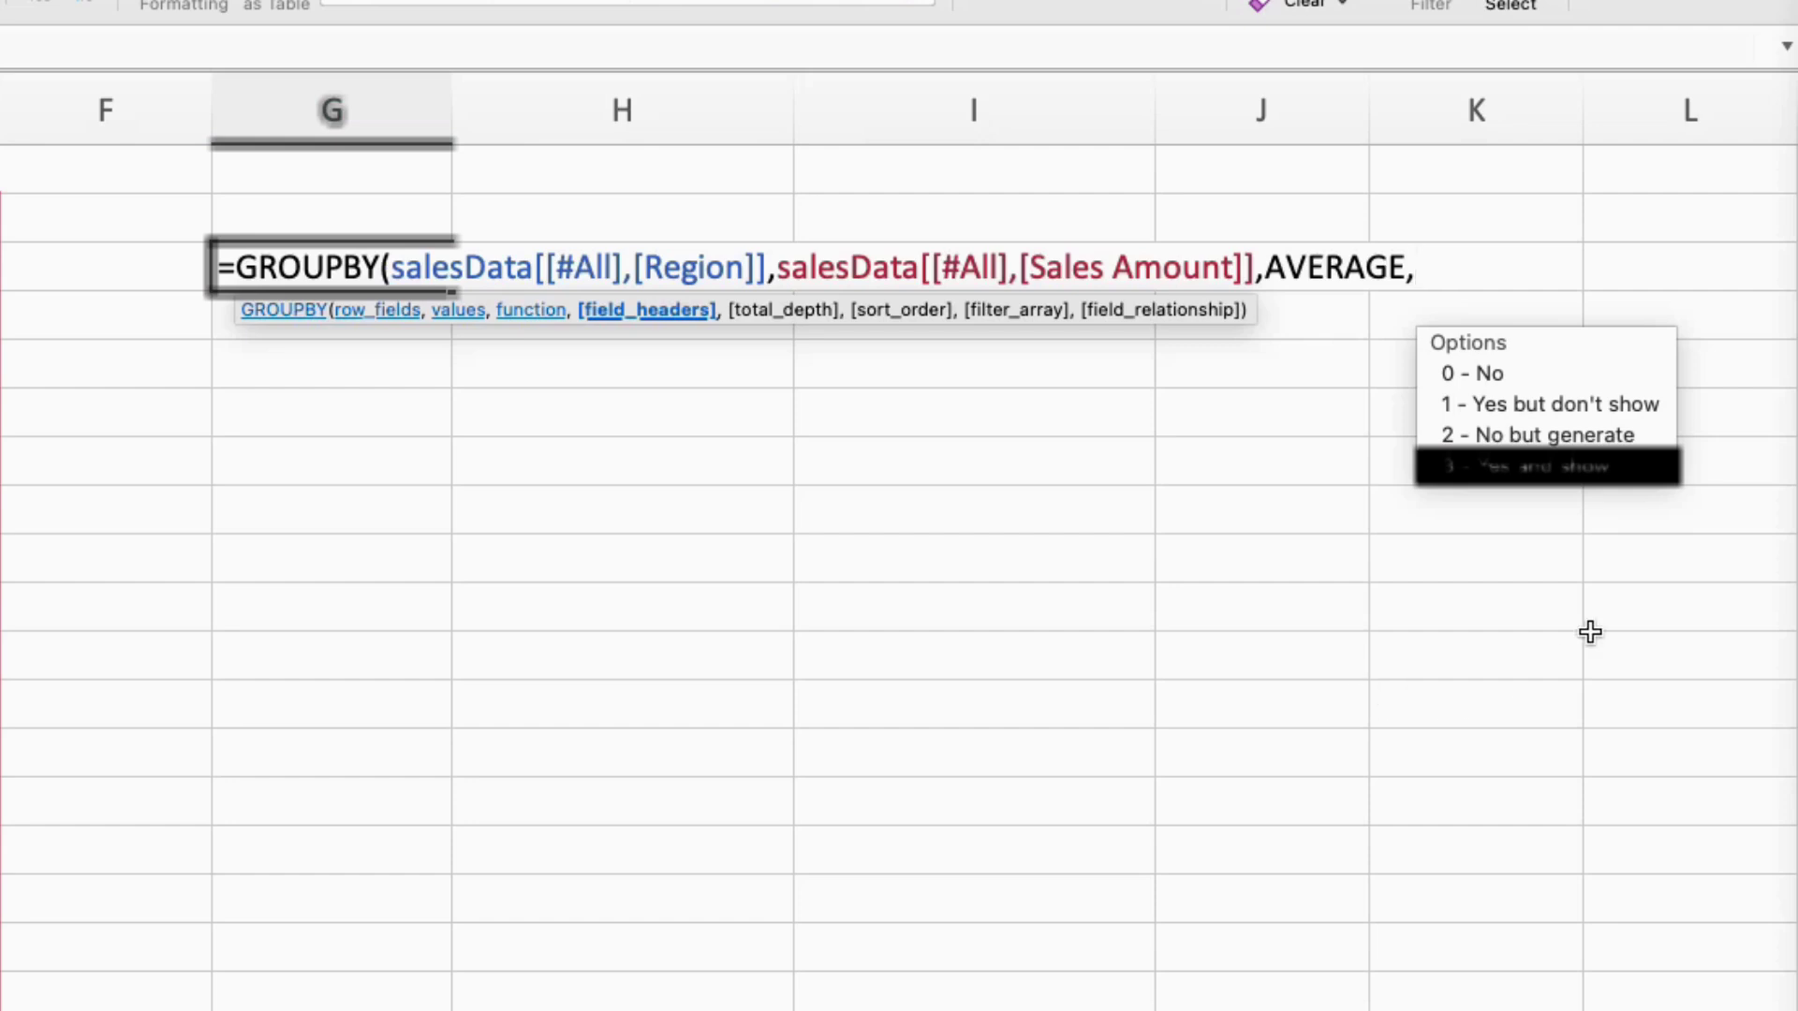
pyautogui.doubleClick(1644, 468)
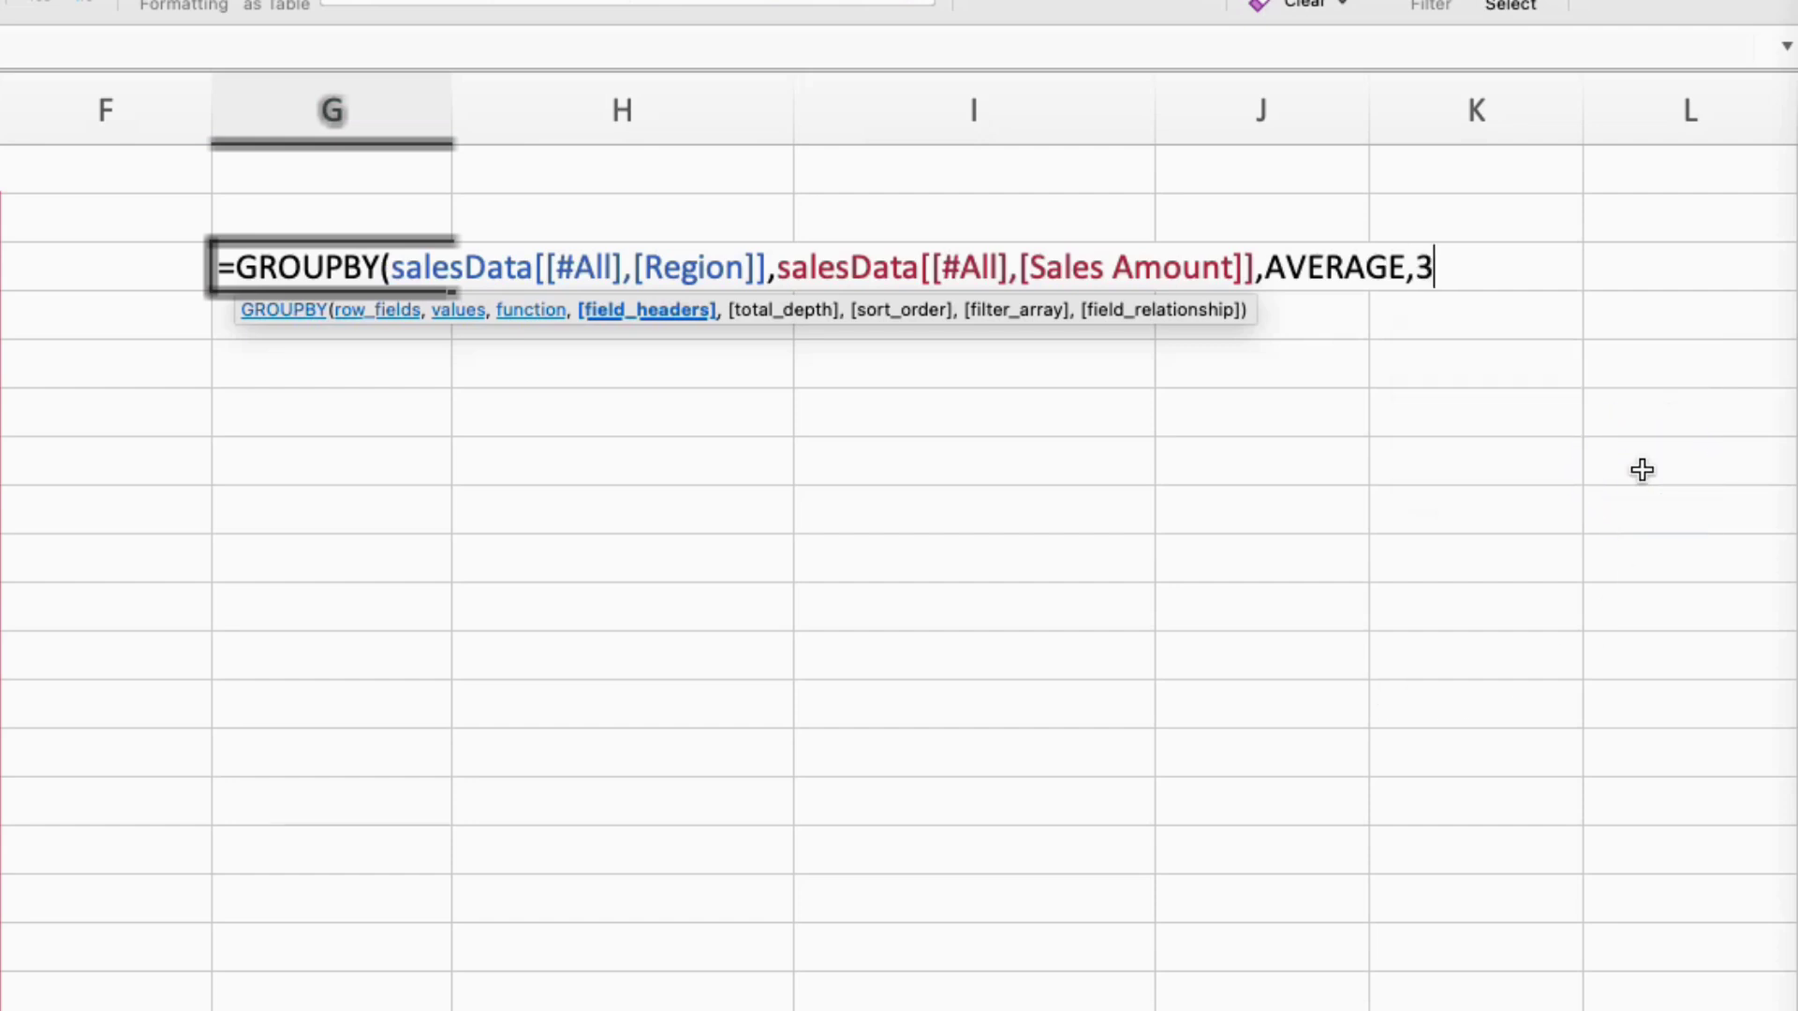
pyautogui.write(',')
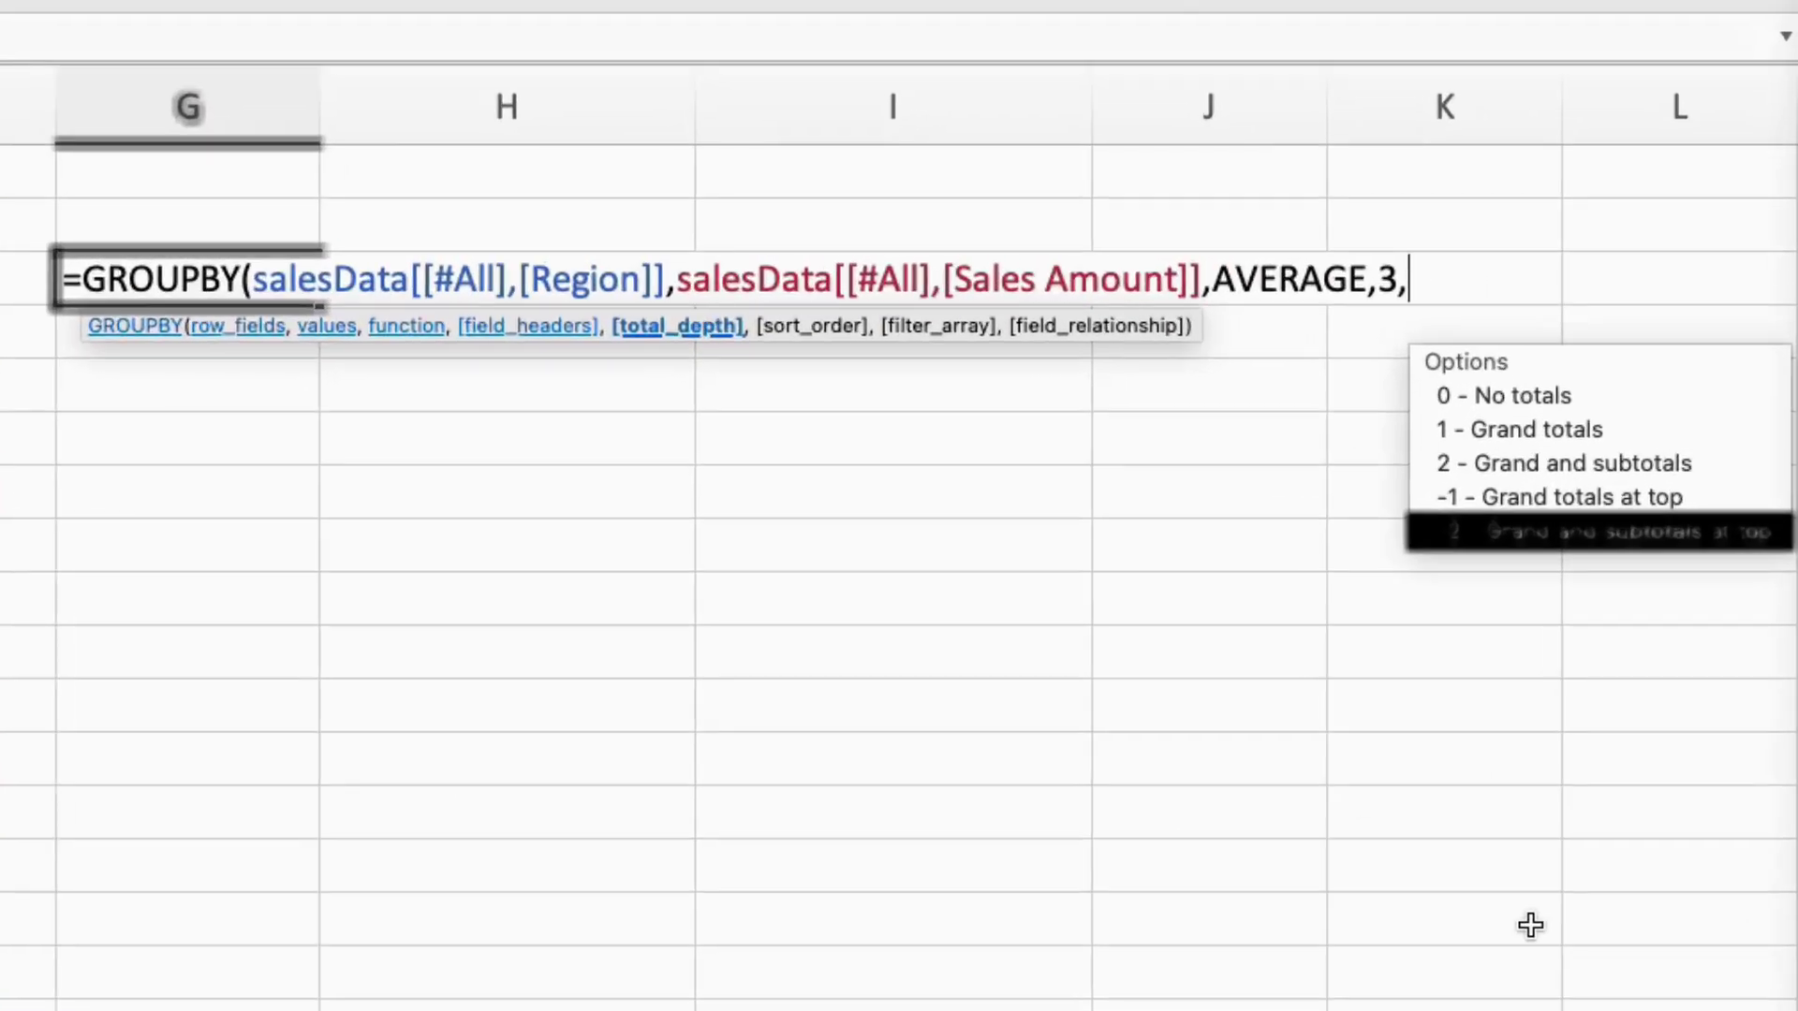
pyautogui.click(1759, 328)
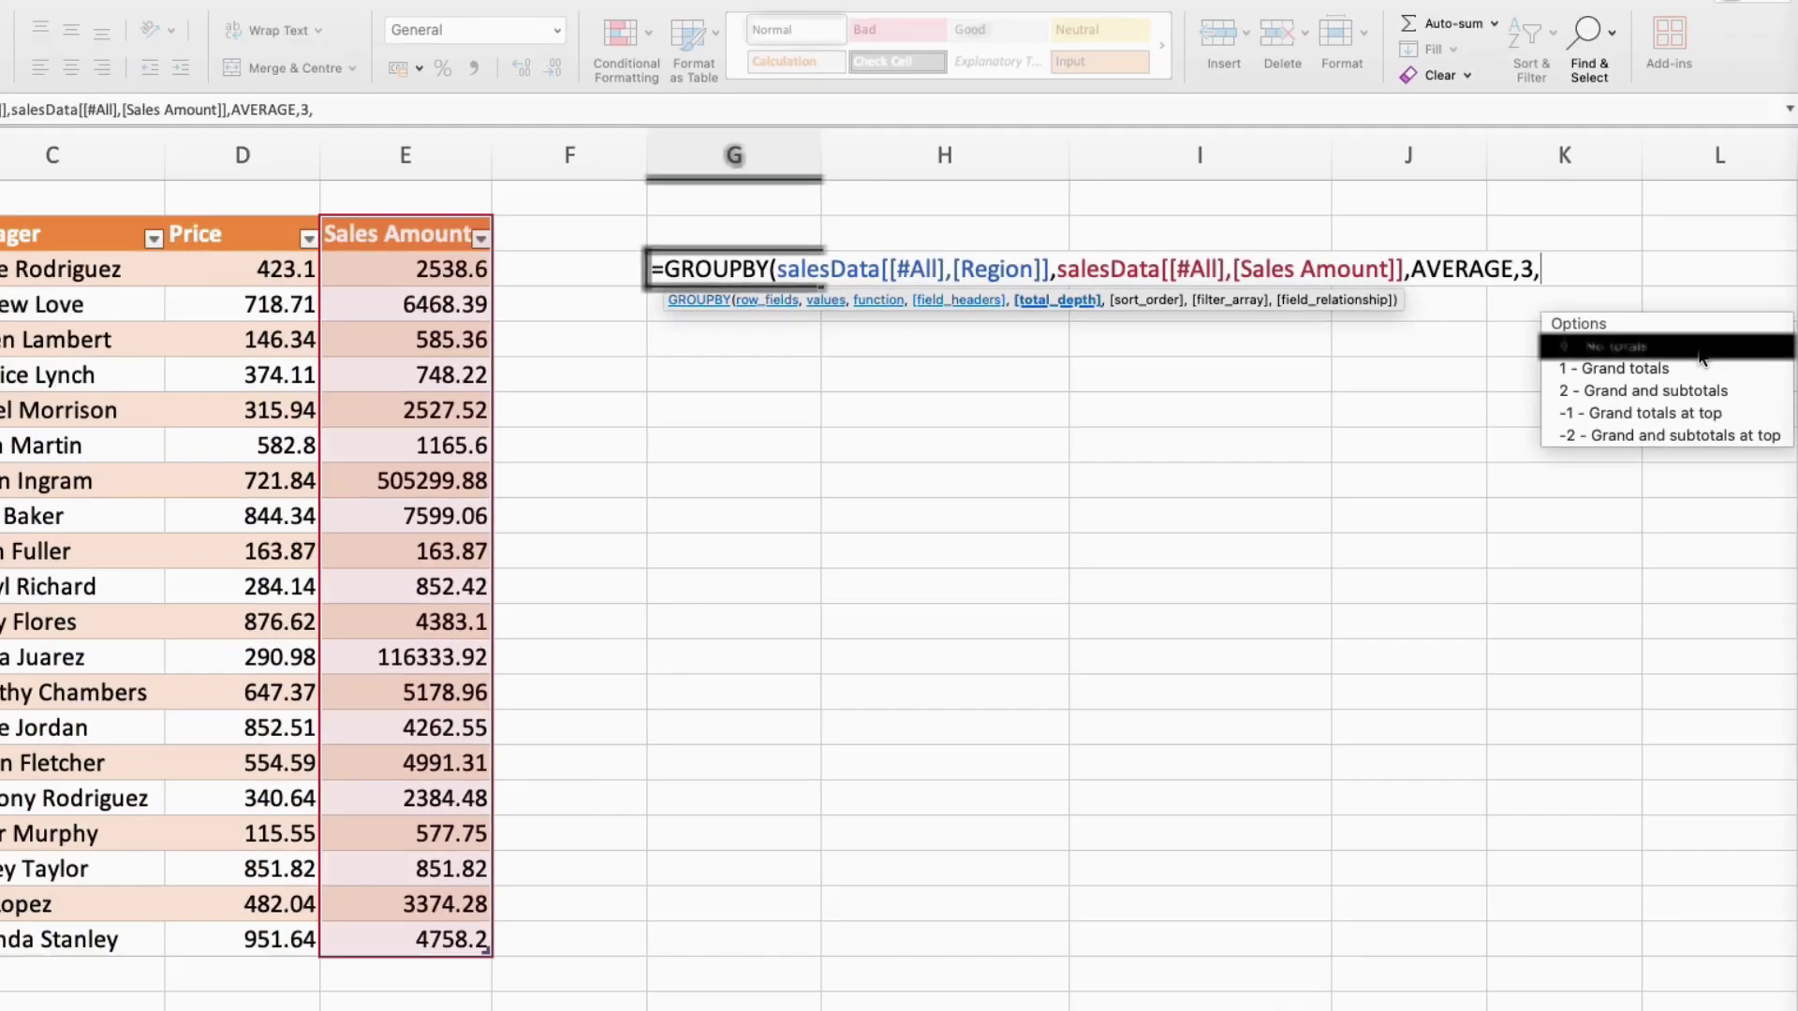
pyautogui.click(1702, 351)
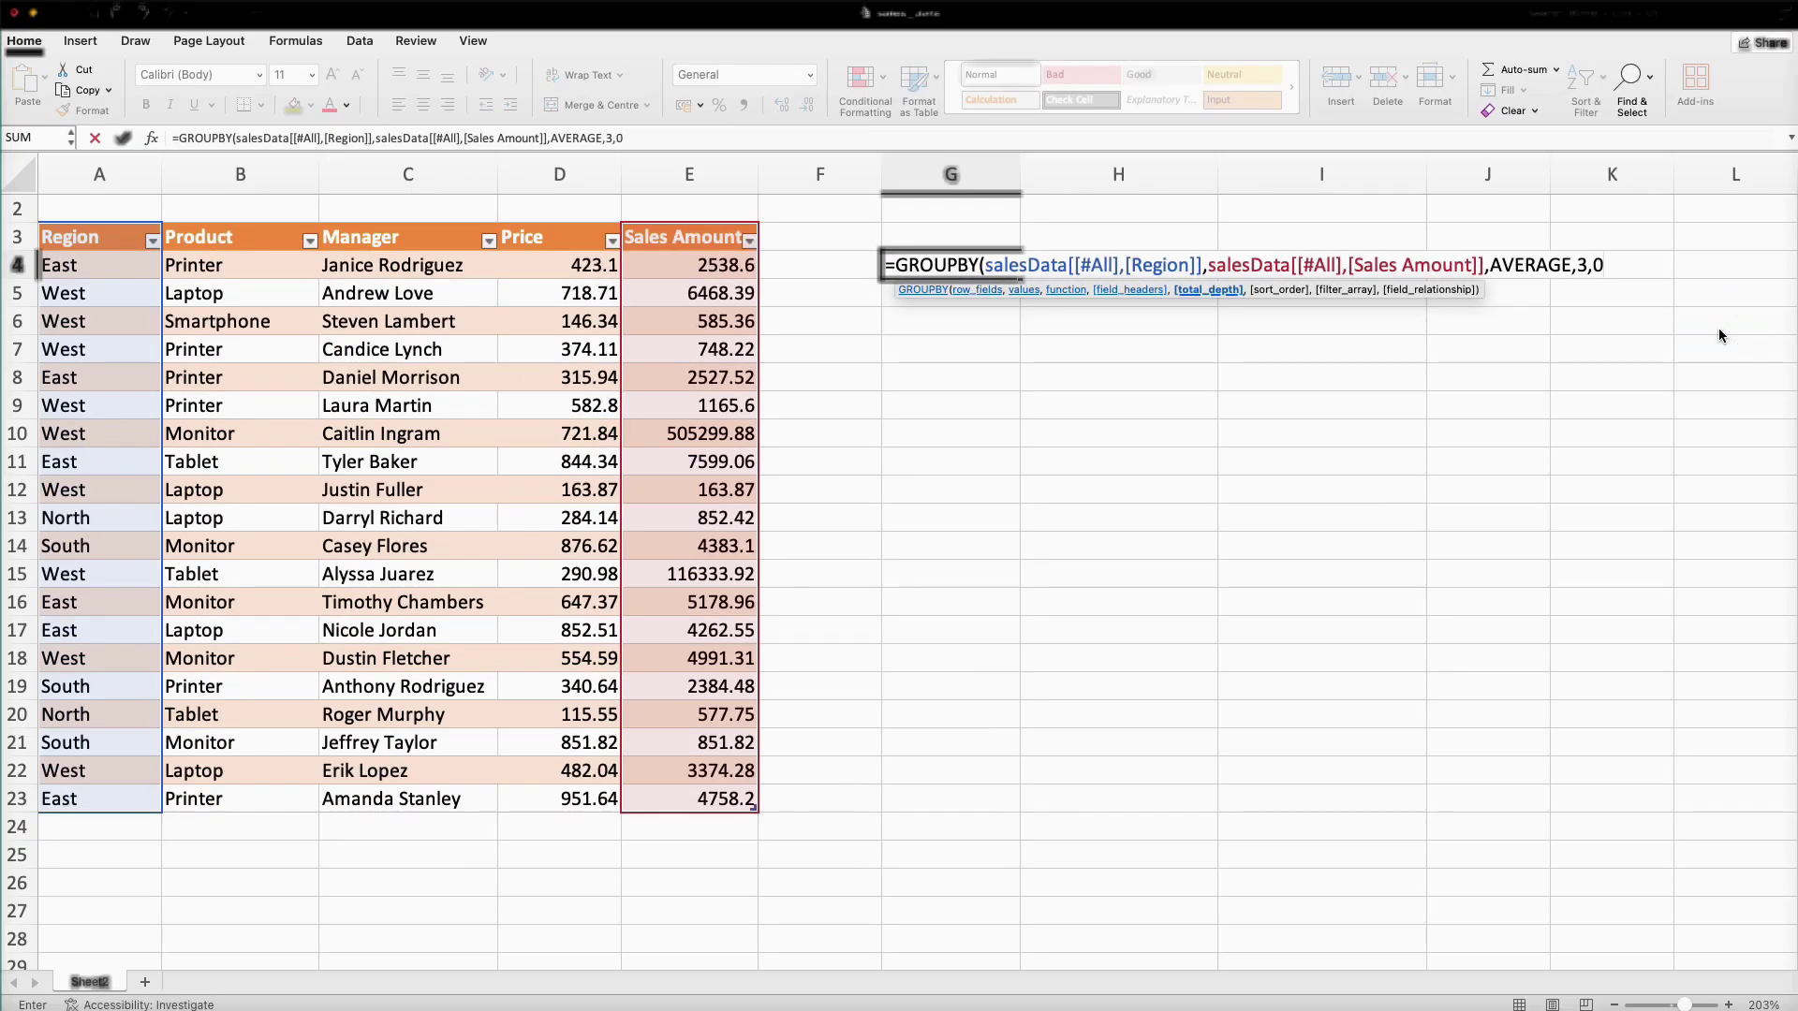
pyautogui.write(',')
pyautogui.press('BackSpace')
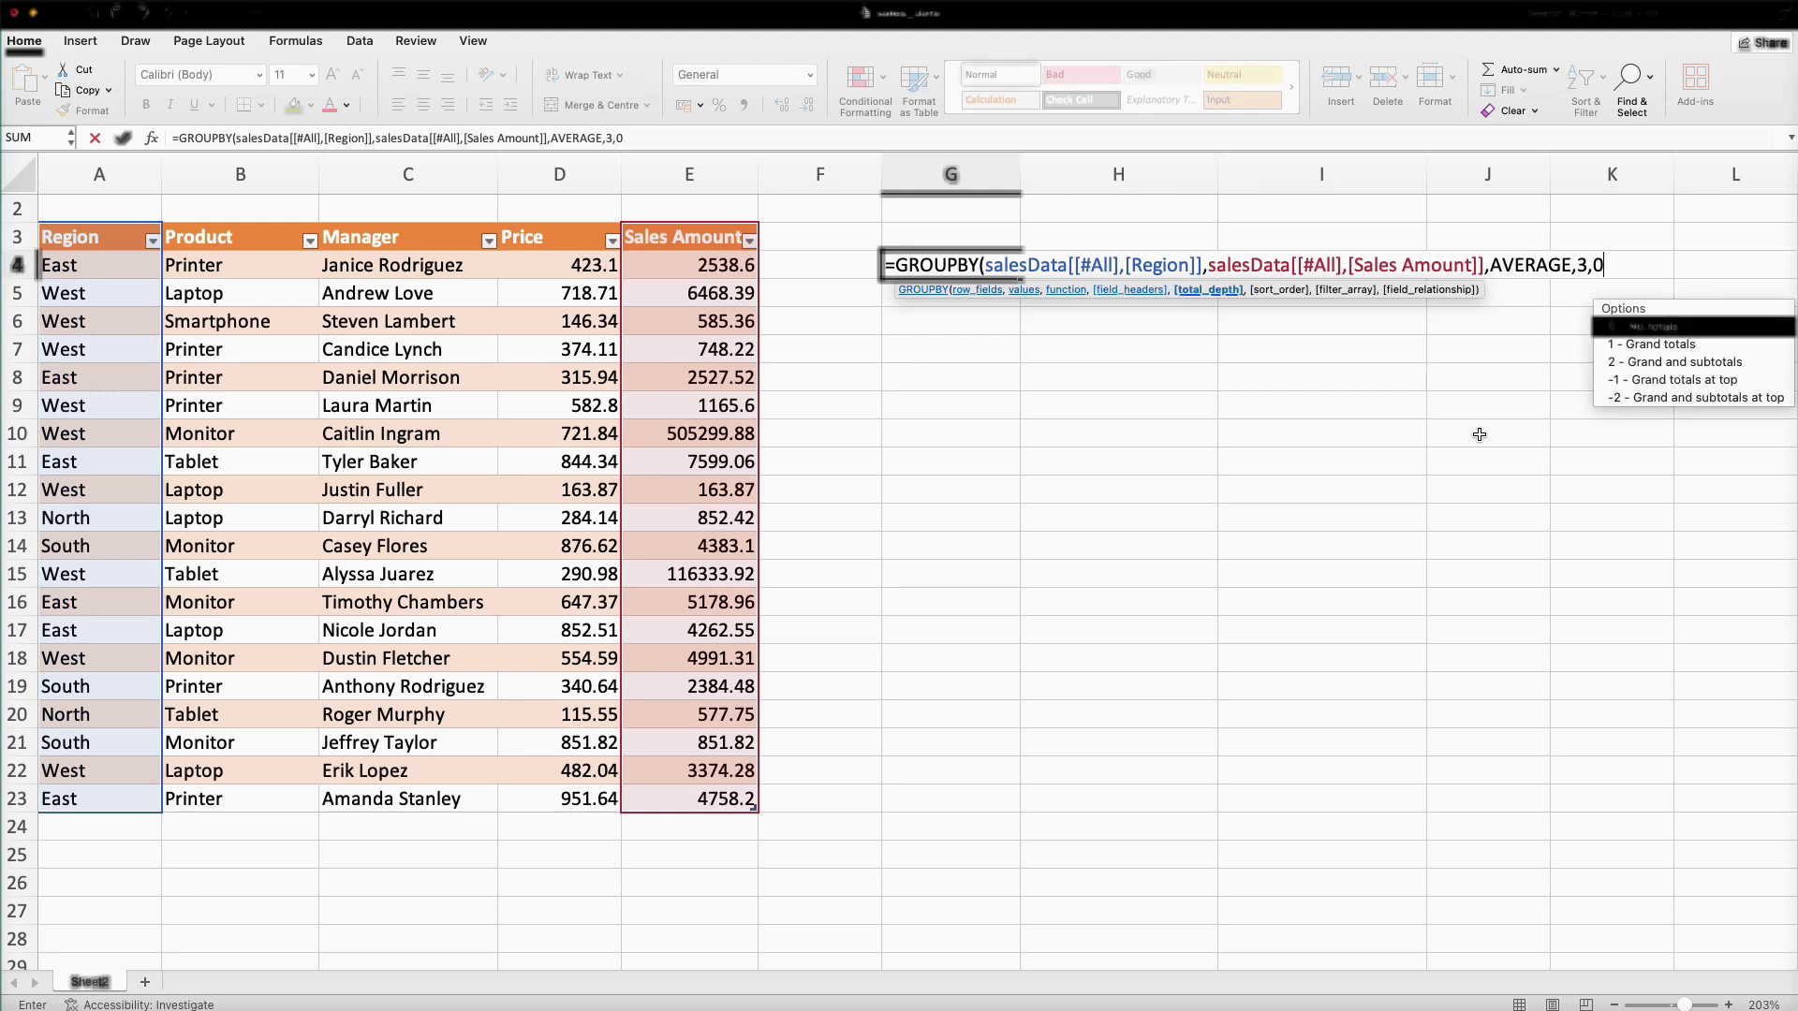
# Enter the GROUPBY formula and apply Comma Style to the four averages in H5:H8
pyautogui.write(')')
pyautogui.press('Return')
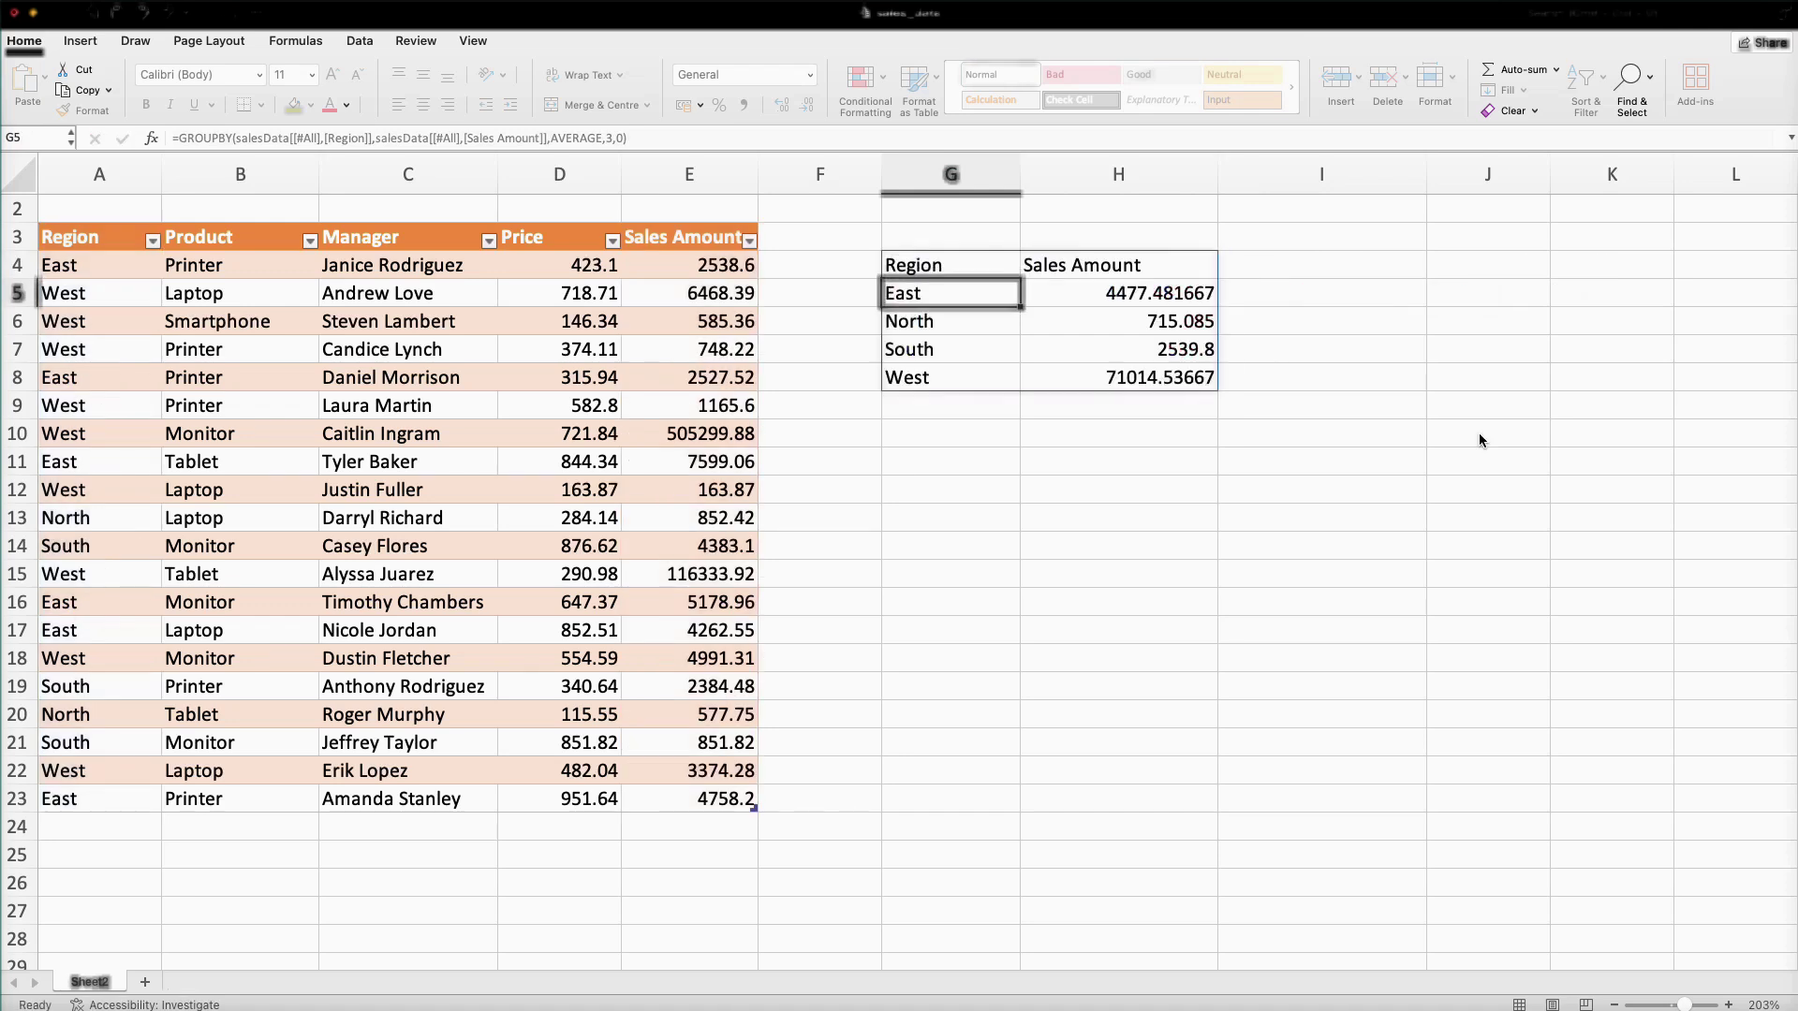
pyautogui.click(1156, 295)
pyautogui.hotkey('ctrl', 'shift', 'Down')
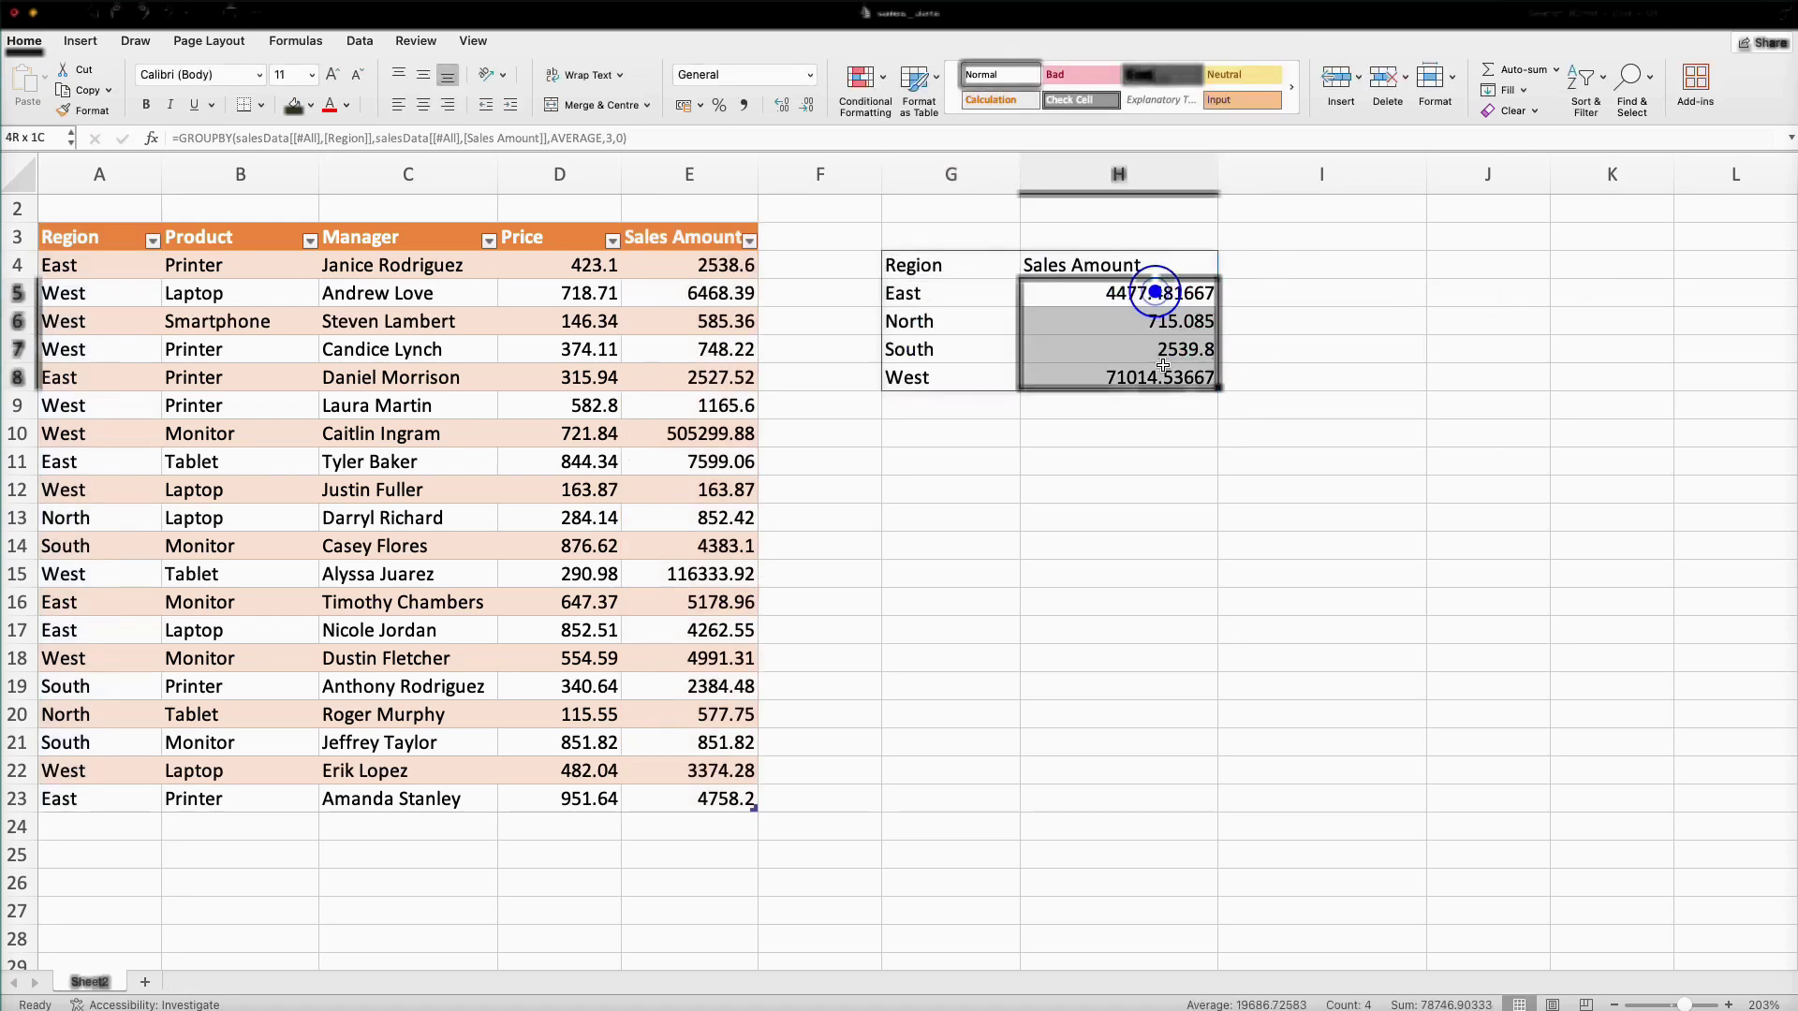
pyautogui.click(745, 103)
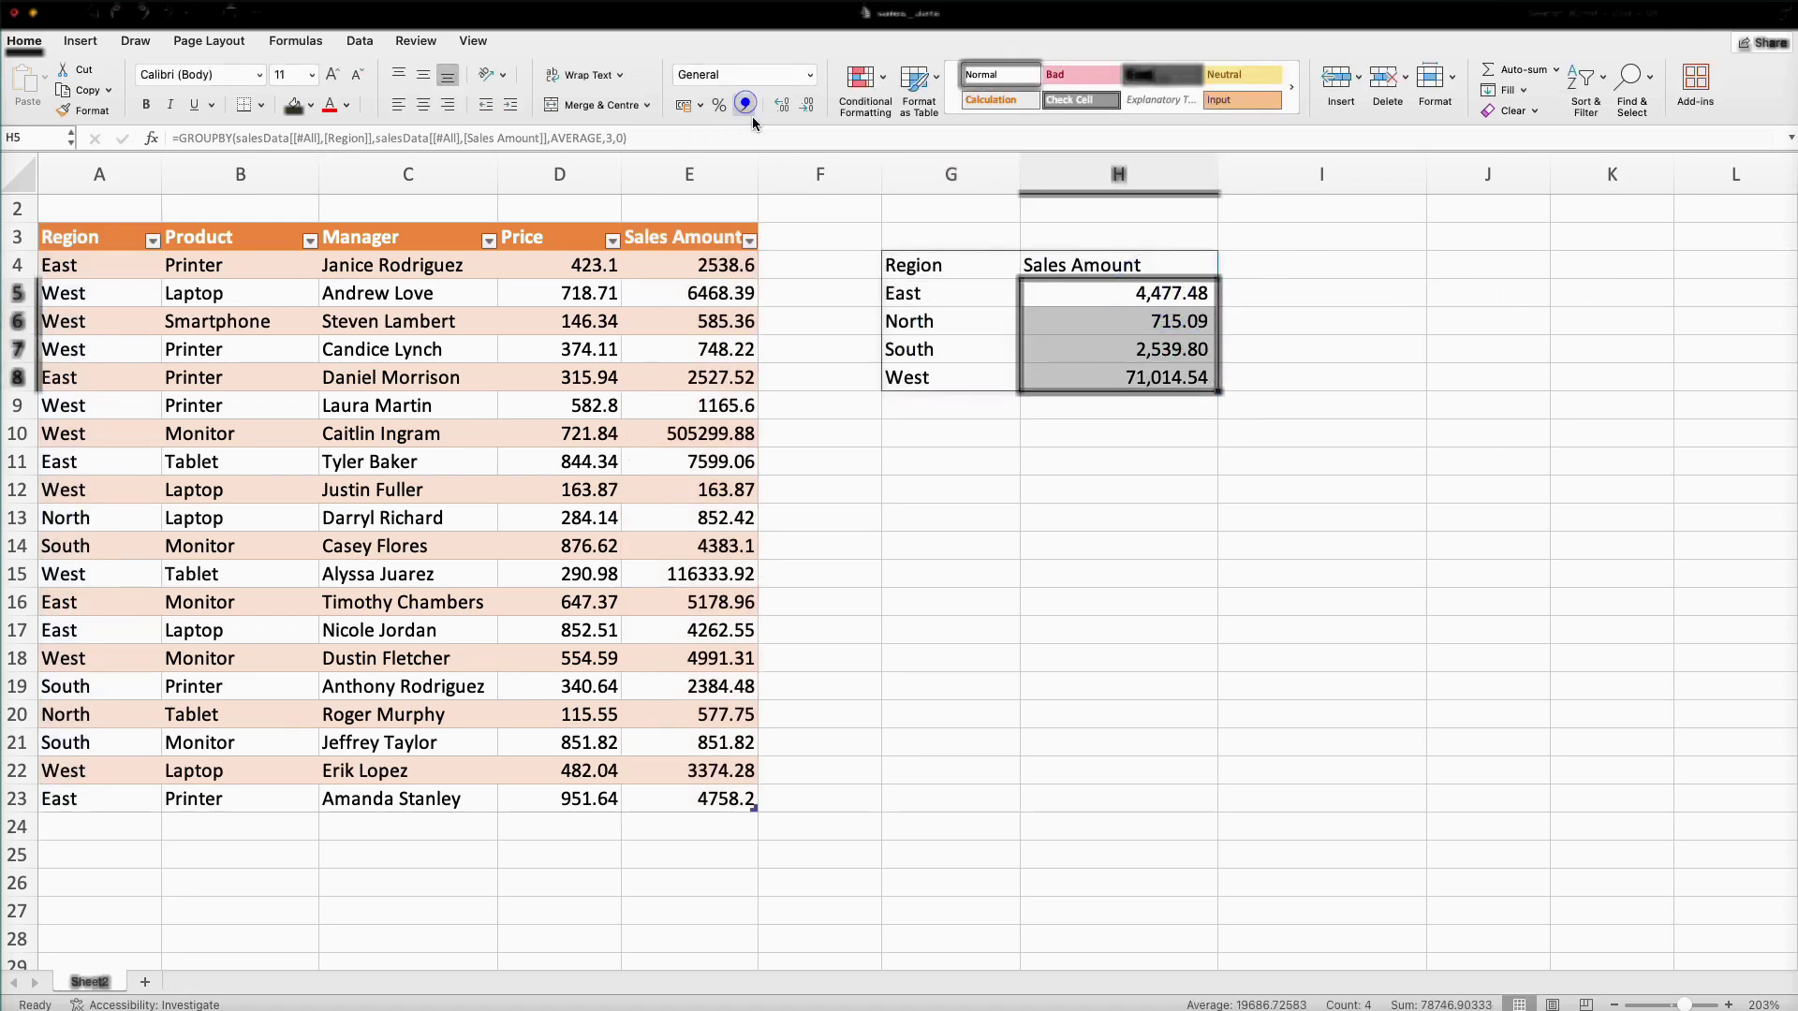
# Make the Region and Sales Amount headers in G4:H4 bold
pyautogui.click(1058, 461)
pyautogui.moveTo(958, 269); pyautogui.dragTo(1123, 266)
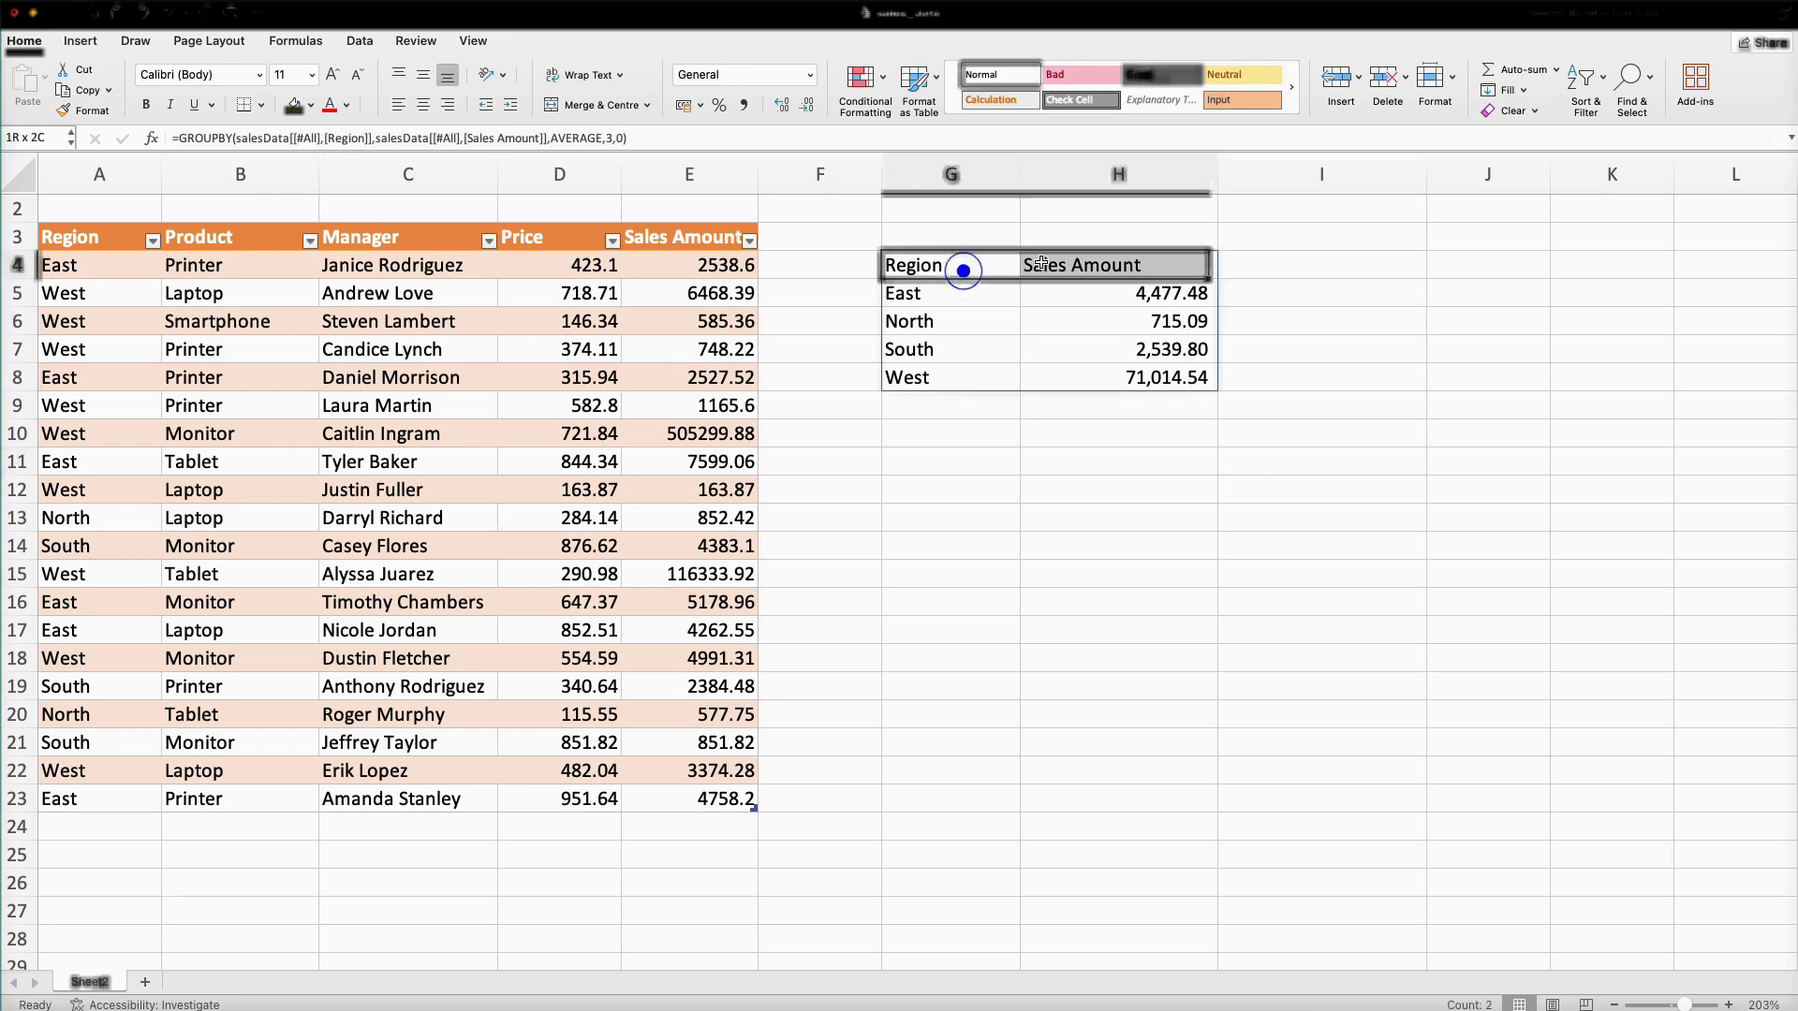
pyautogui.click(146, 104)
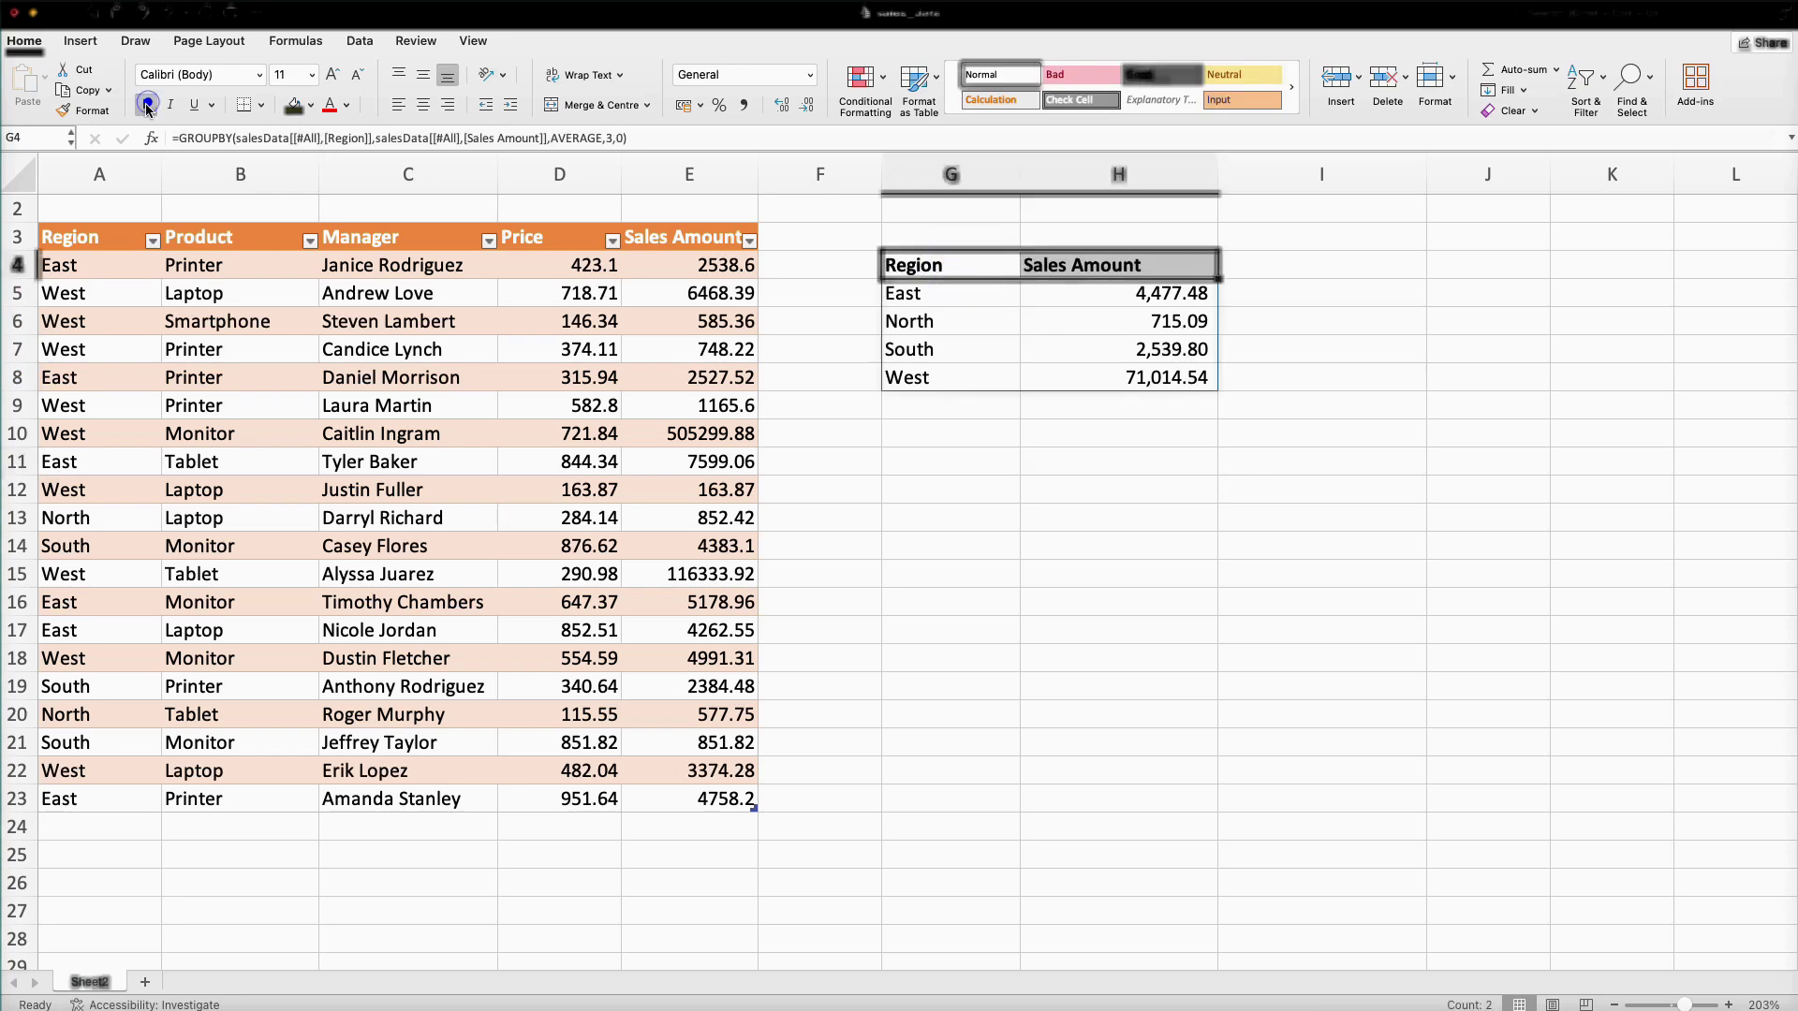
pyautogui.click(1002, 591)
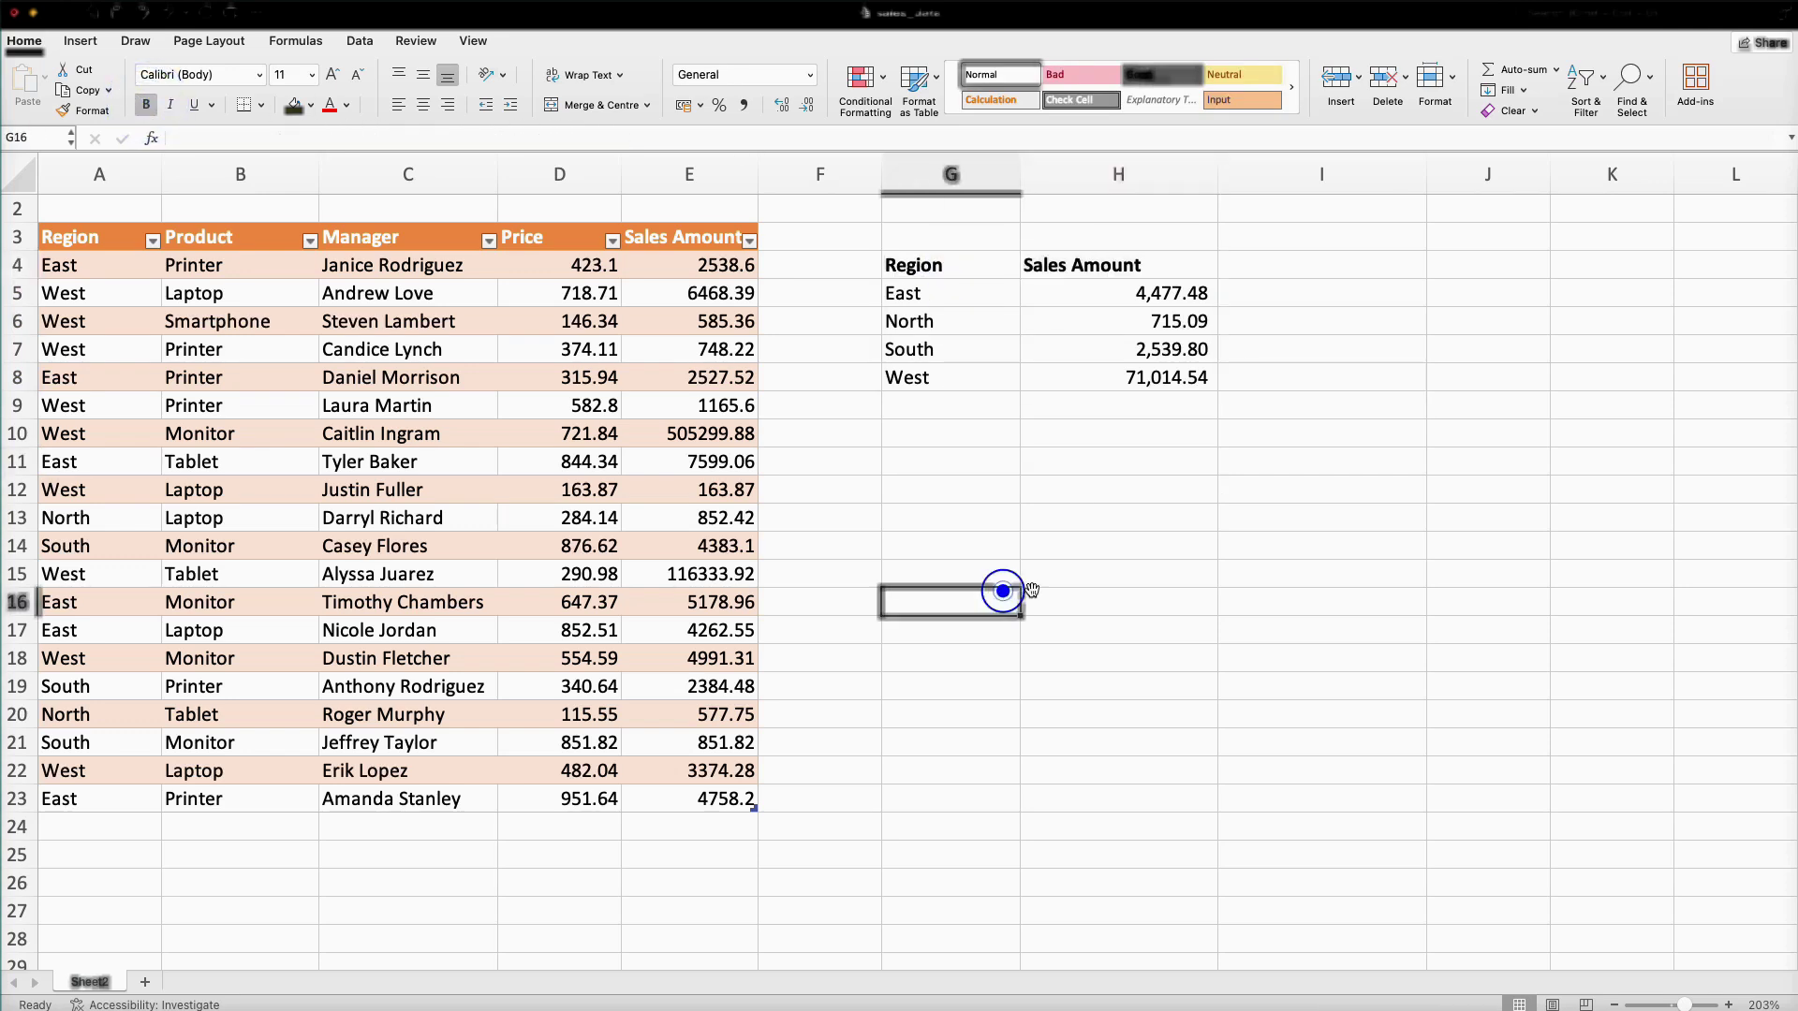
pyautogui.click(924, 264)
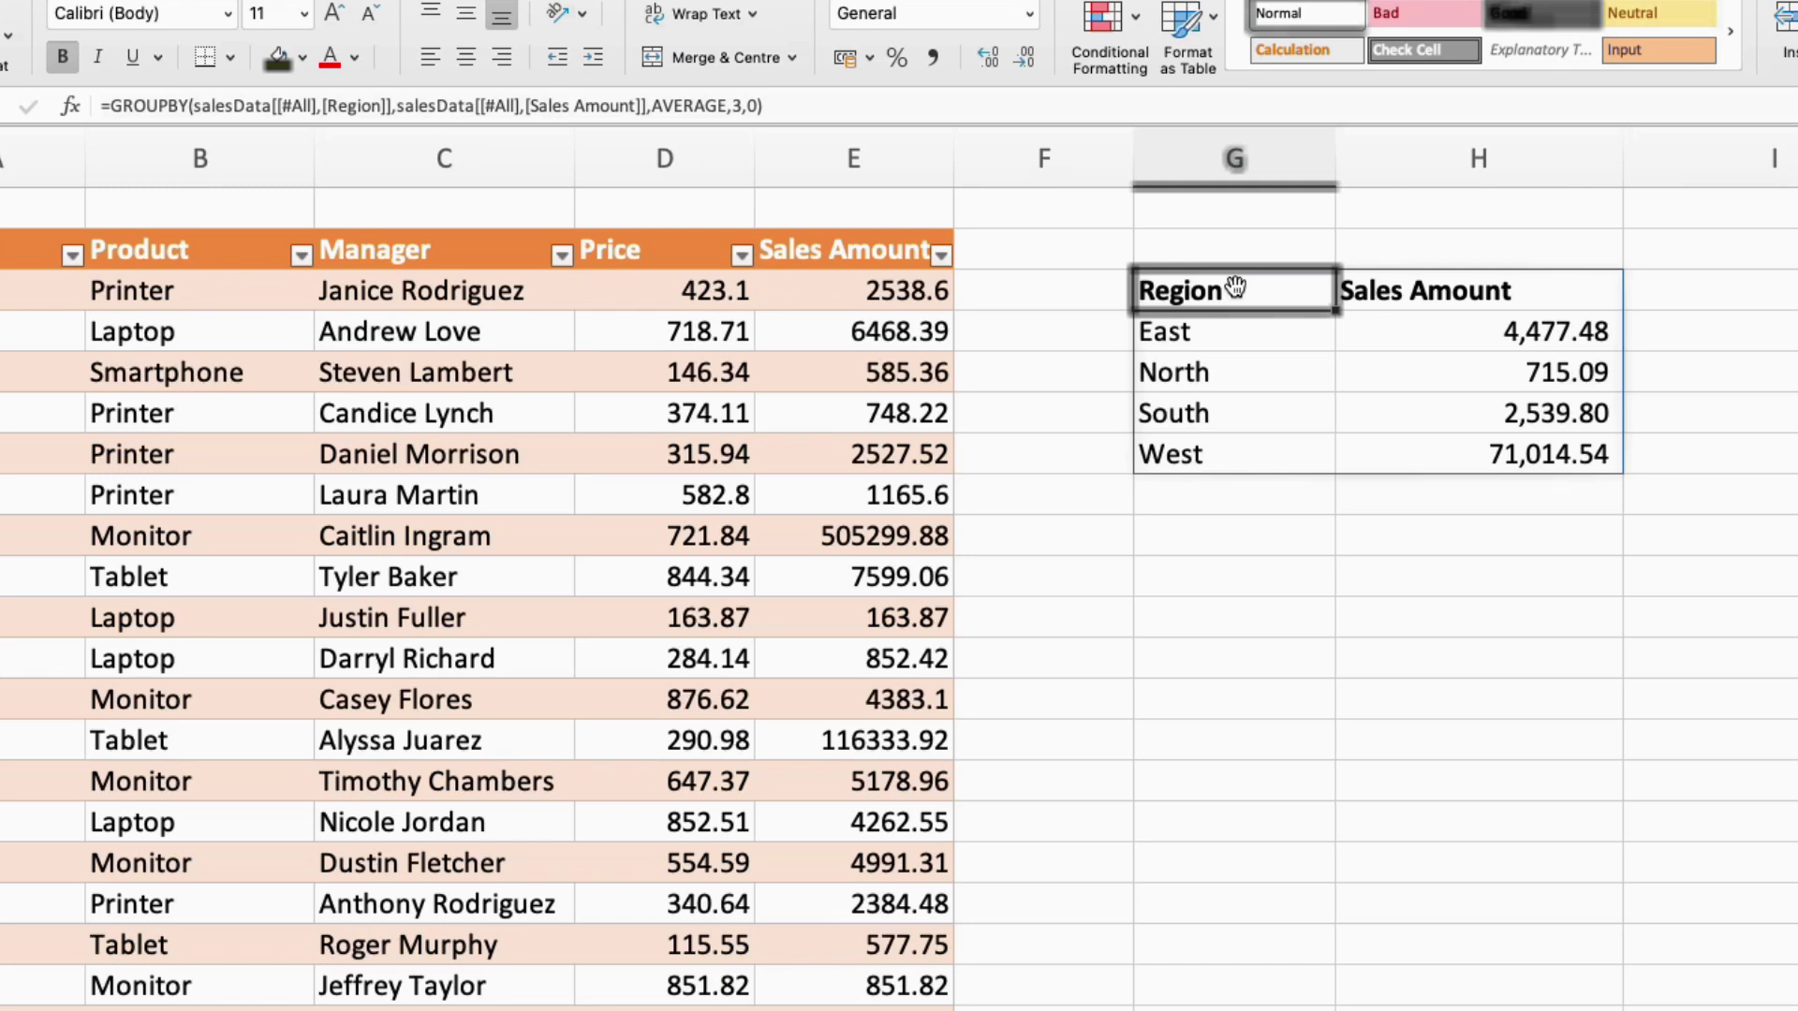
# Add sort_order 1 to the GROUPBY formula for an ascending sort
pyautogui.click(756, 105)
pyautogui.write(',')
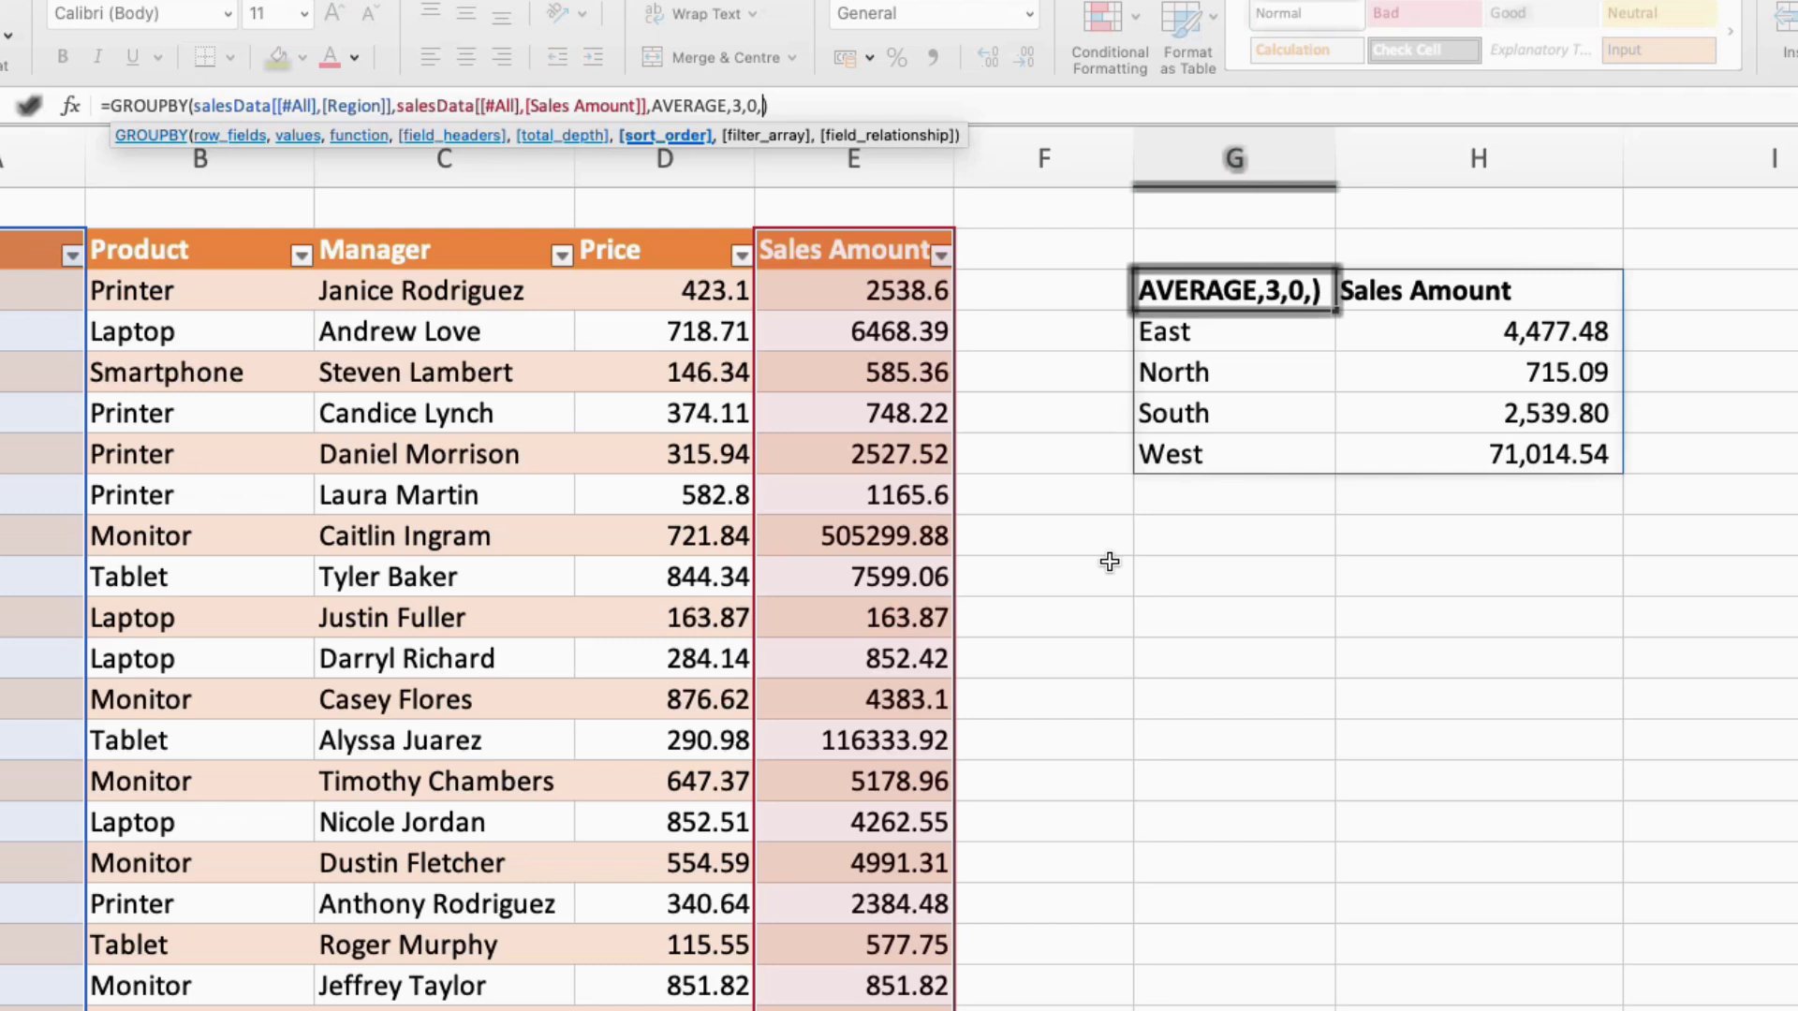
pyautogui.write('1')
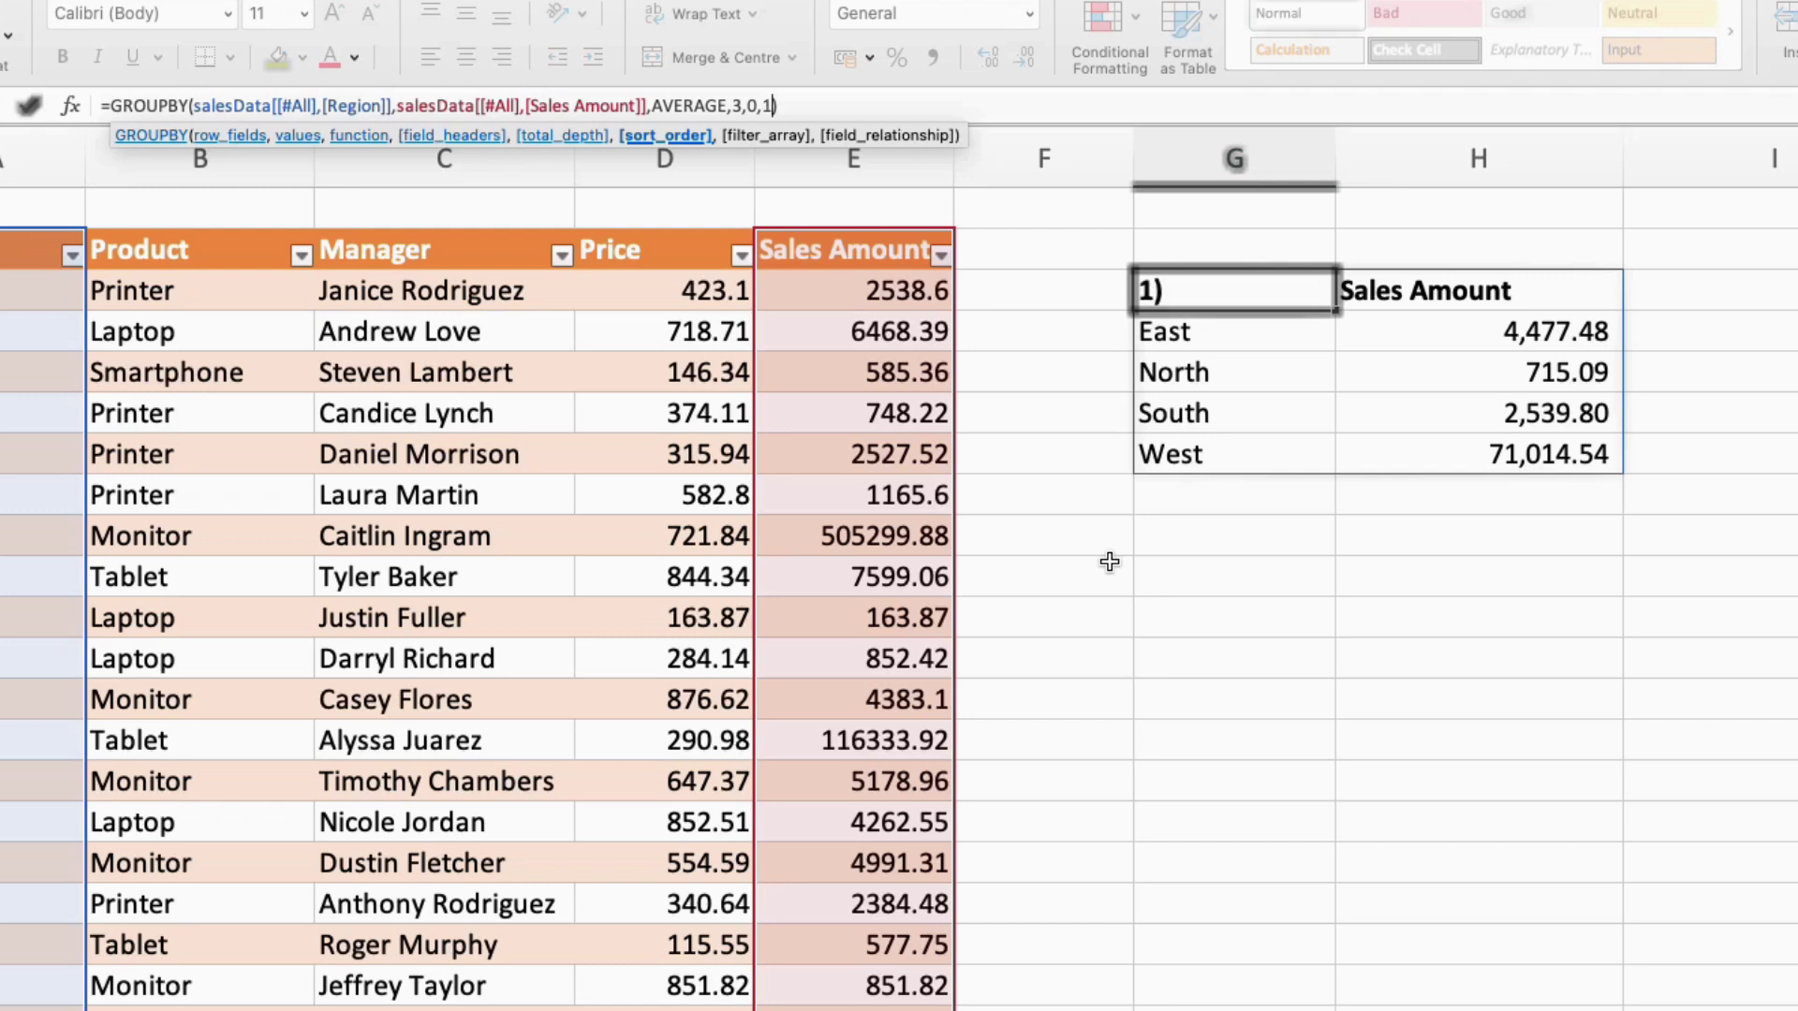
pyautogui.press('Return')
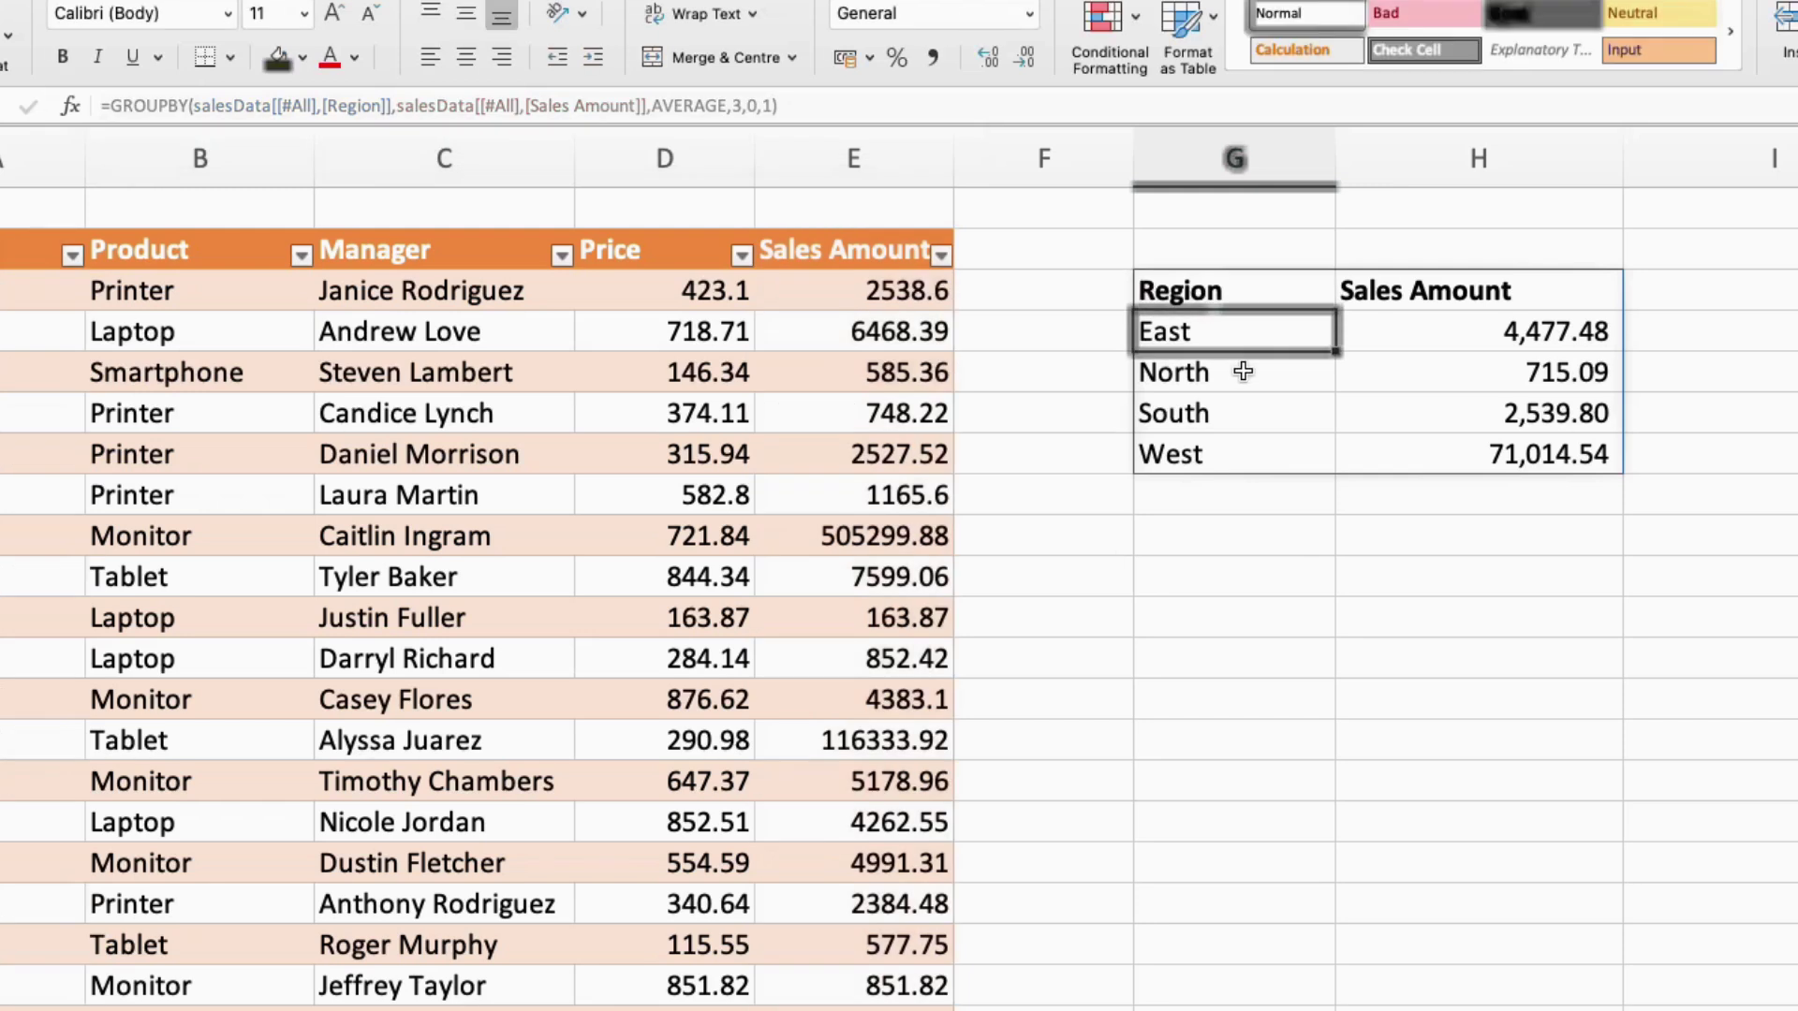
# Change the GROUPBY sort_order to -1
pyautogui.click(765, 110)
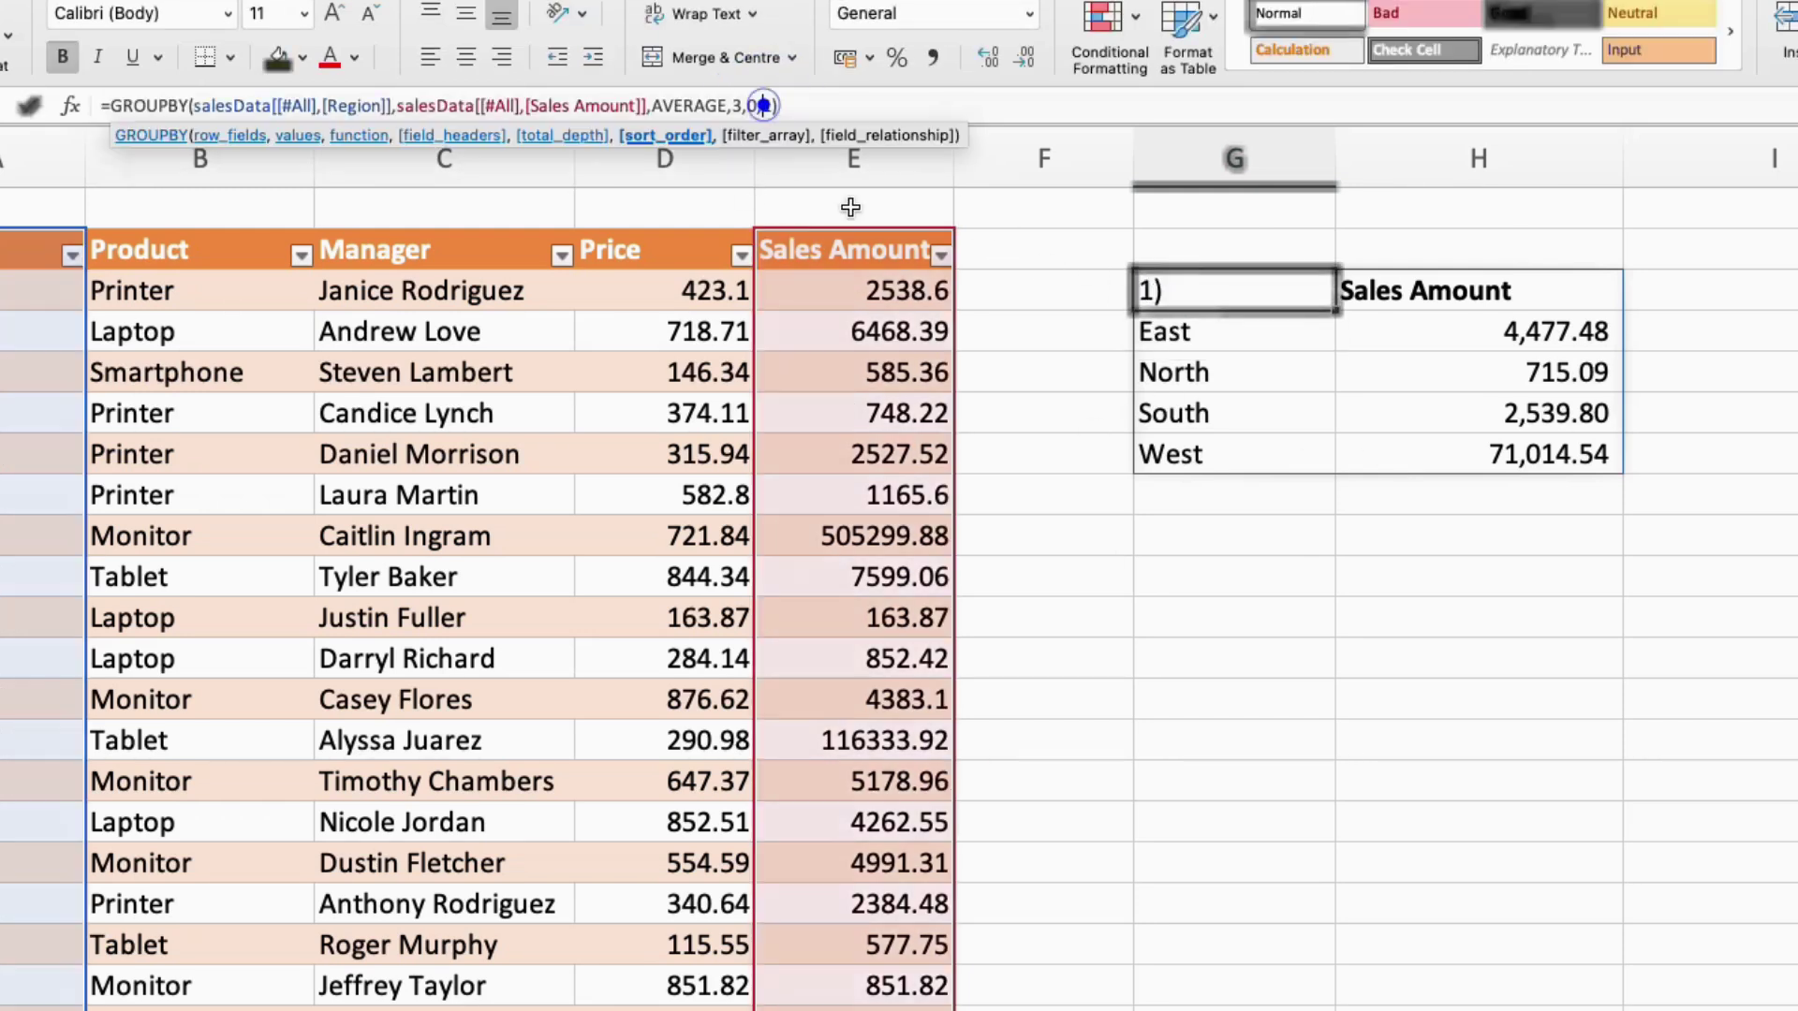
pyautogui.click(764, 105)
pyautogui.write('-')
pyautogui.press('Return')
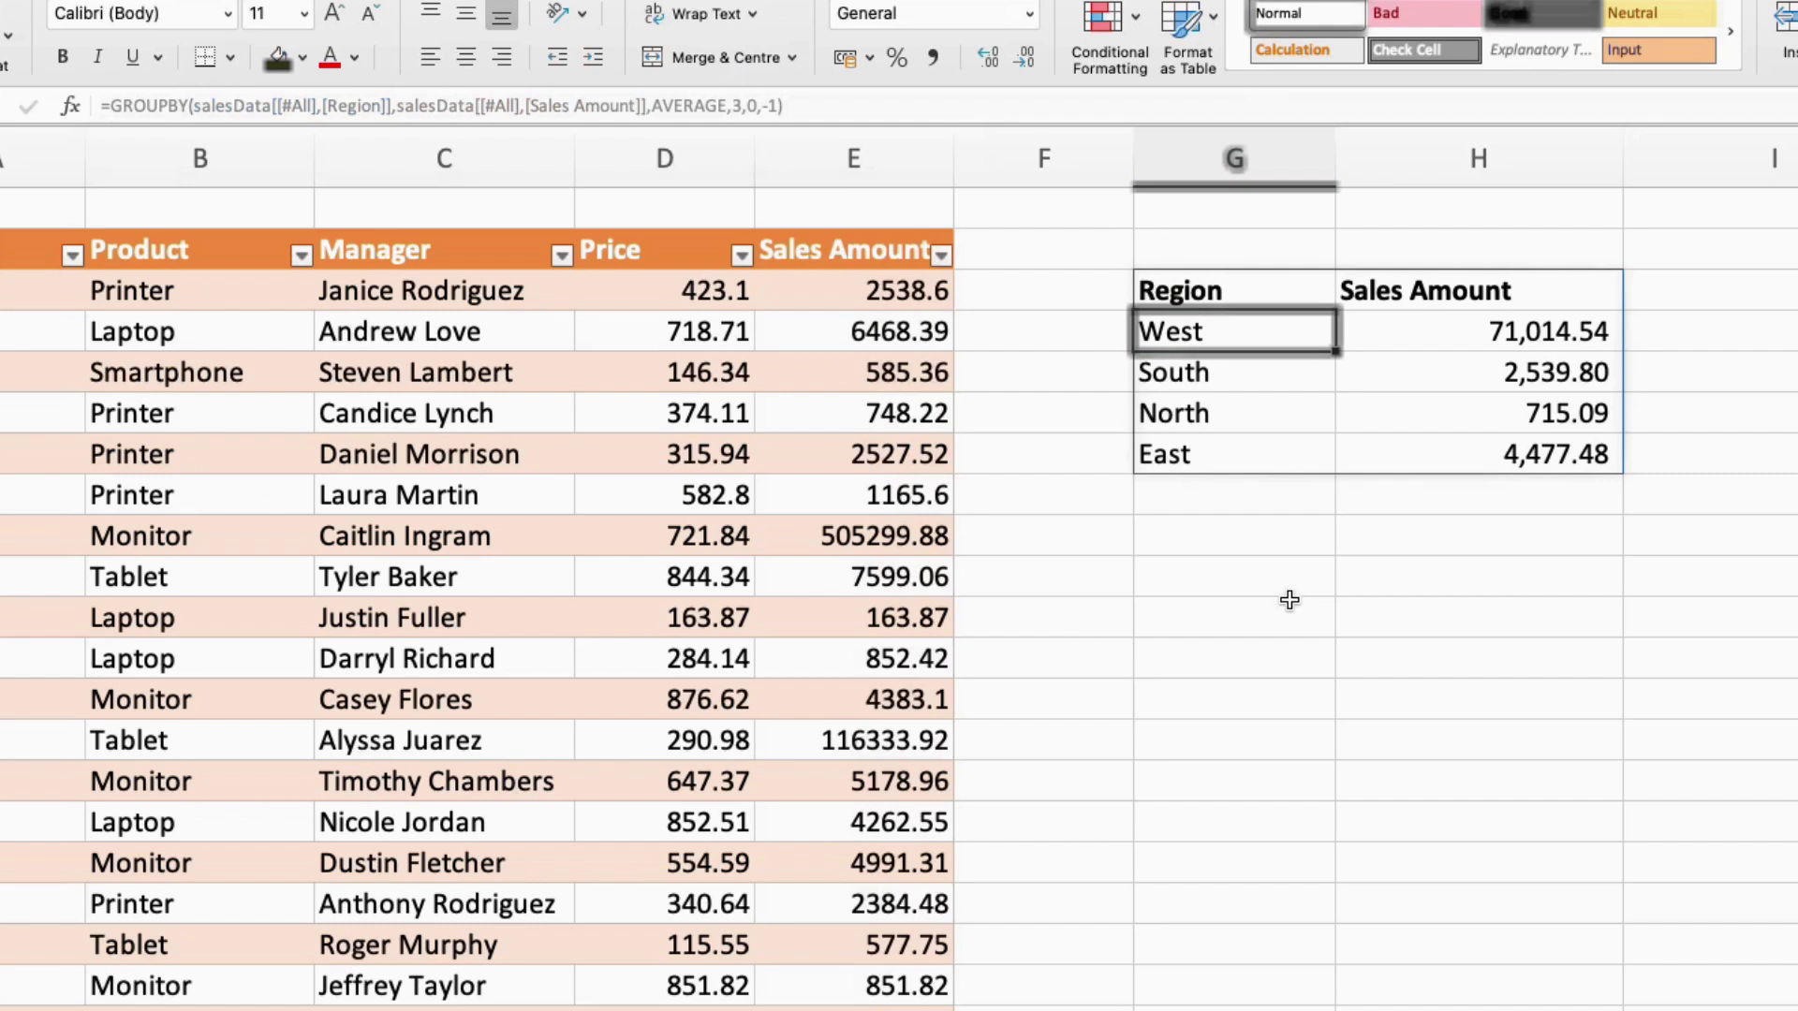
# Change the sort_order to -2 so regions sort by Sales Amount, highest first
pyautogui.click(782, 107)
pyautogui.press('Escape')
pyautogui.doubleClick(1232, 290)
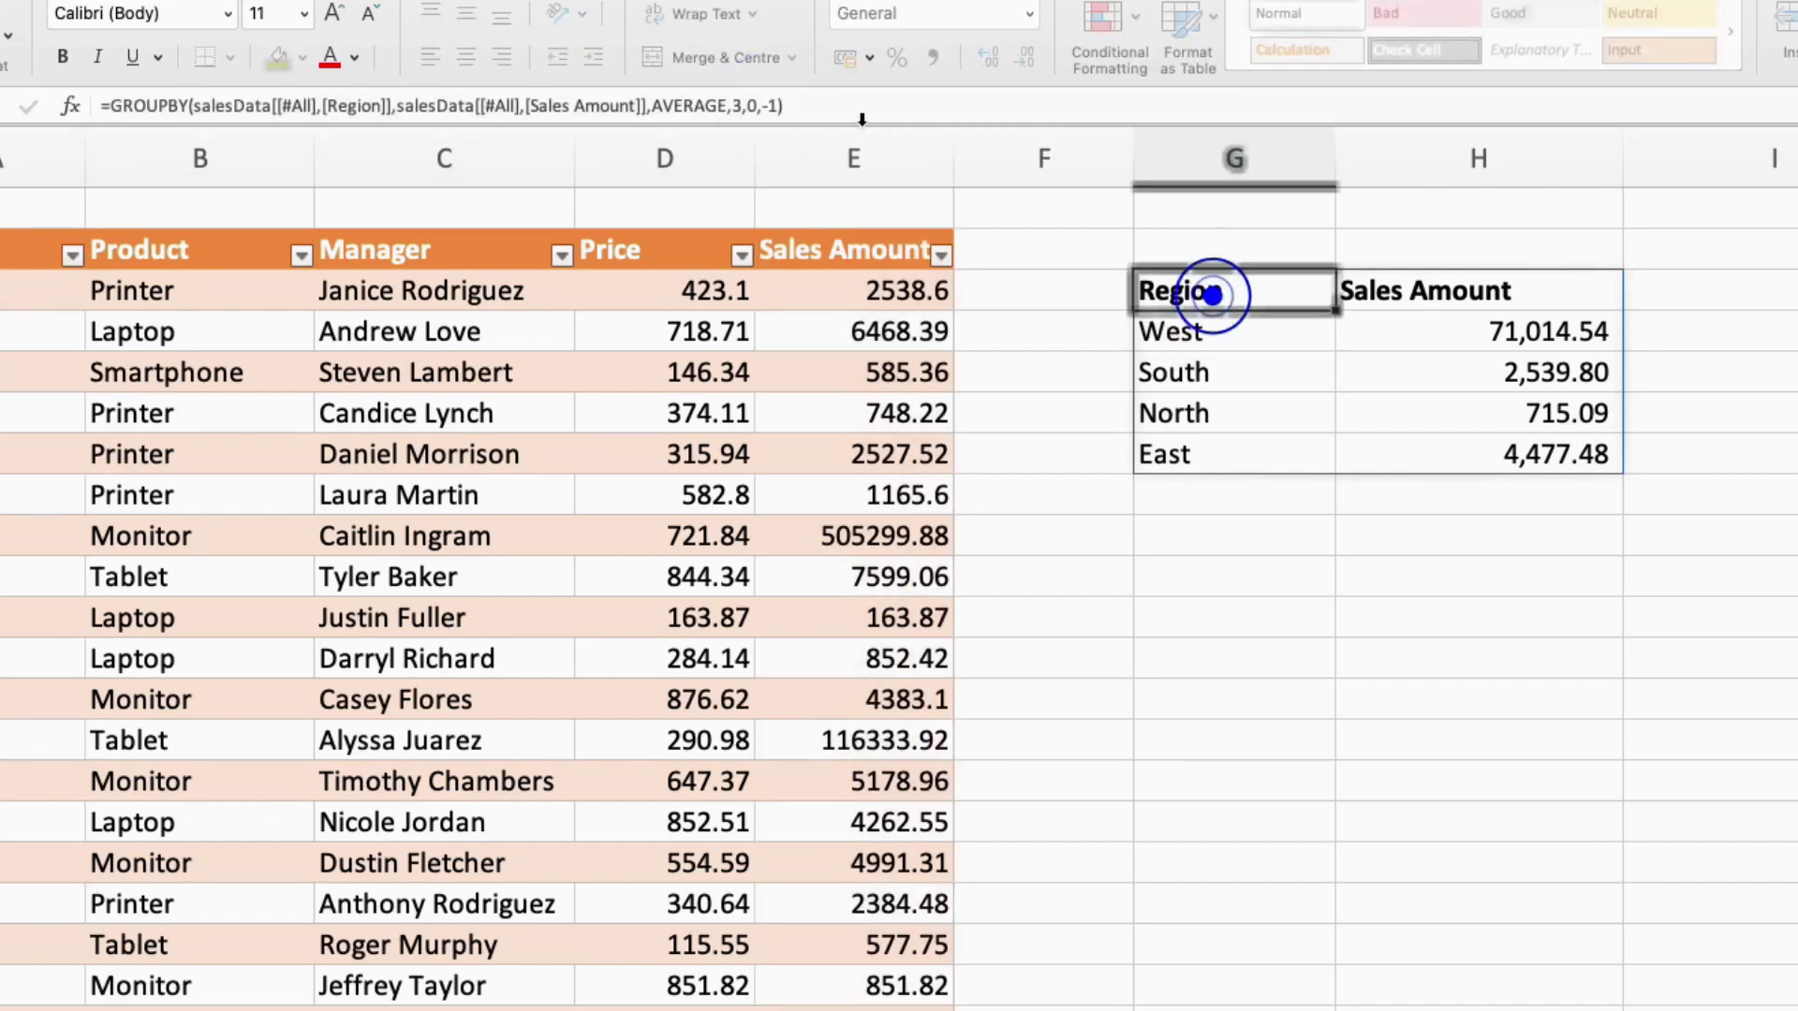
pyautogui.write('2')
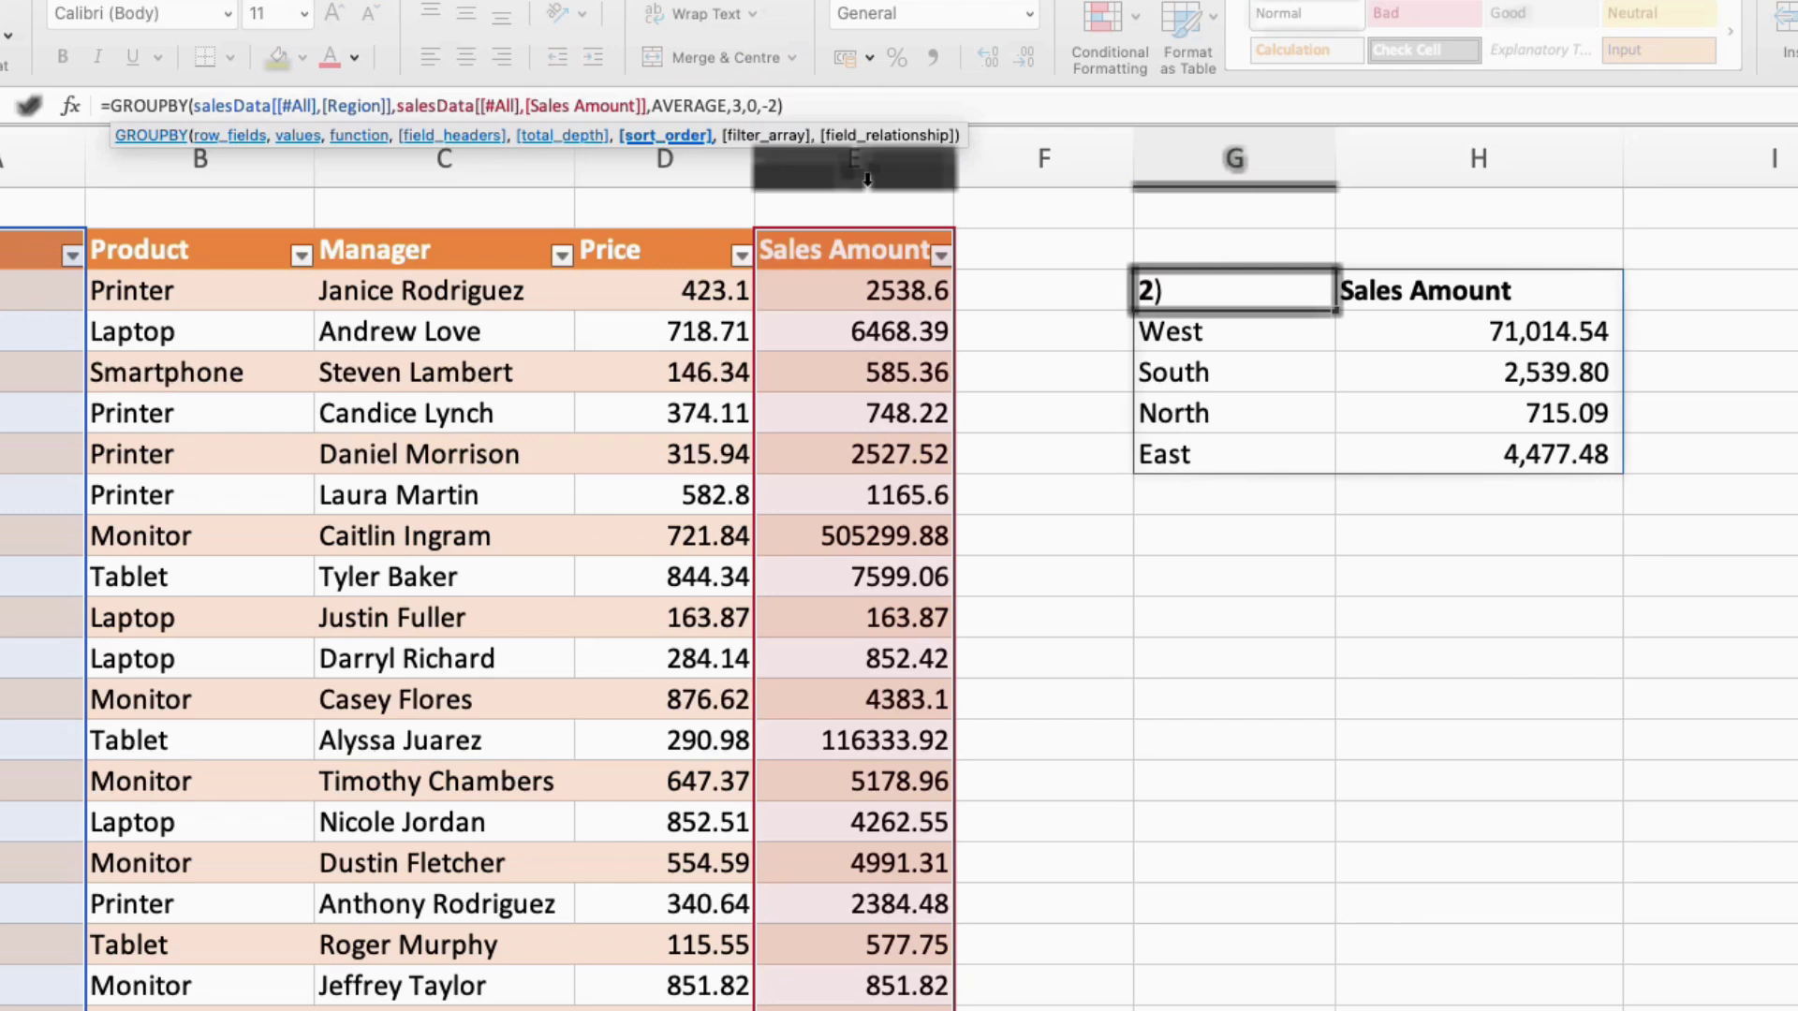
pyautogui.press('Return')
pyautogui.click(1161, 294)
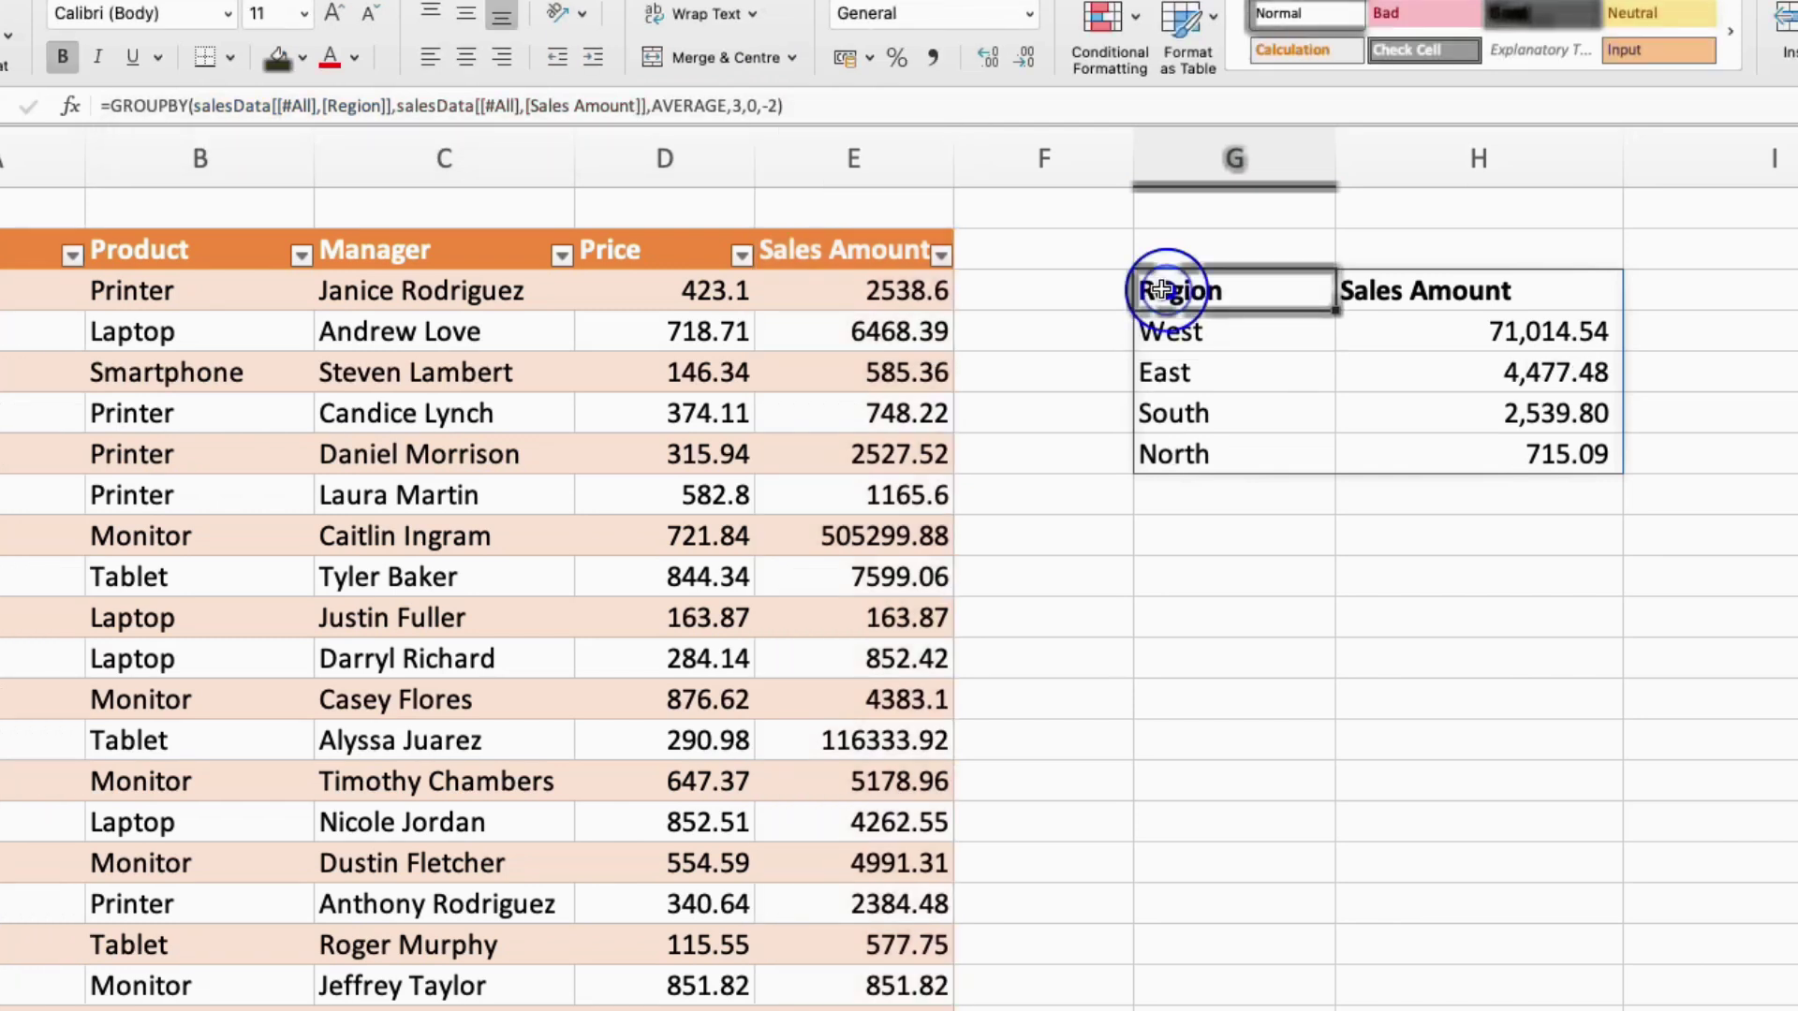